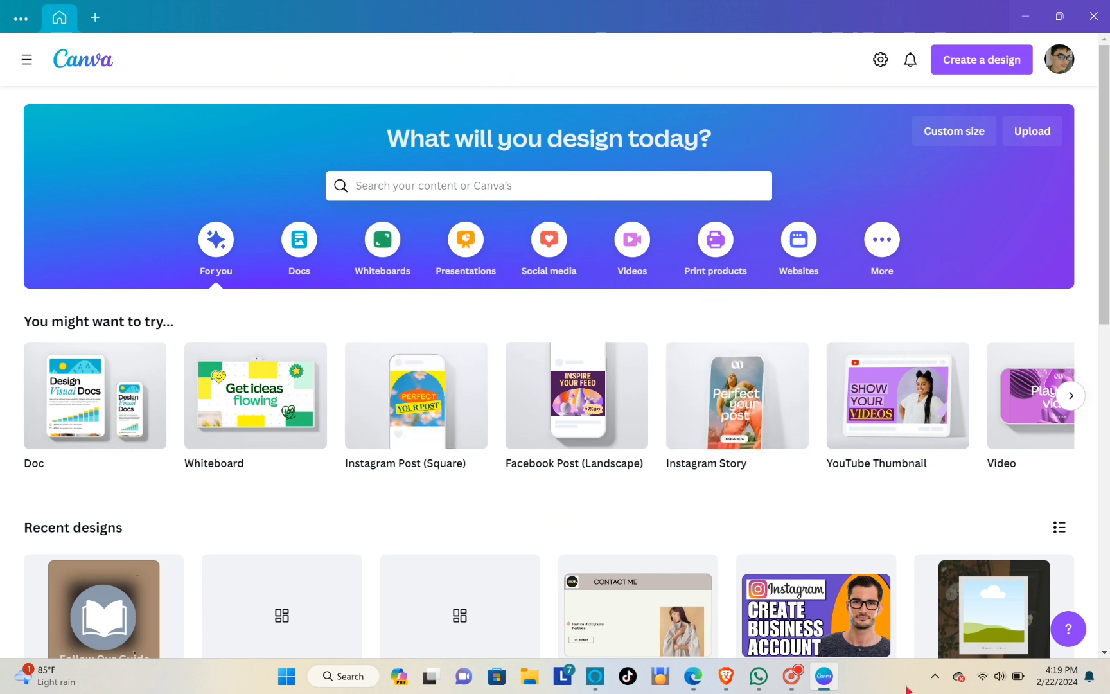
Create a new Website design at 1366 × 768 px, finding the design type by searching for "website".
{"action": "mouse_move", "coordinate": [829, 678]}
{"action": "left_click", "coordinate": [957, 68]}
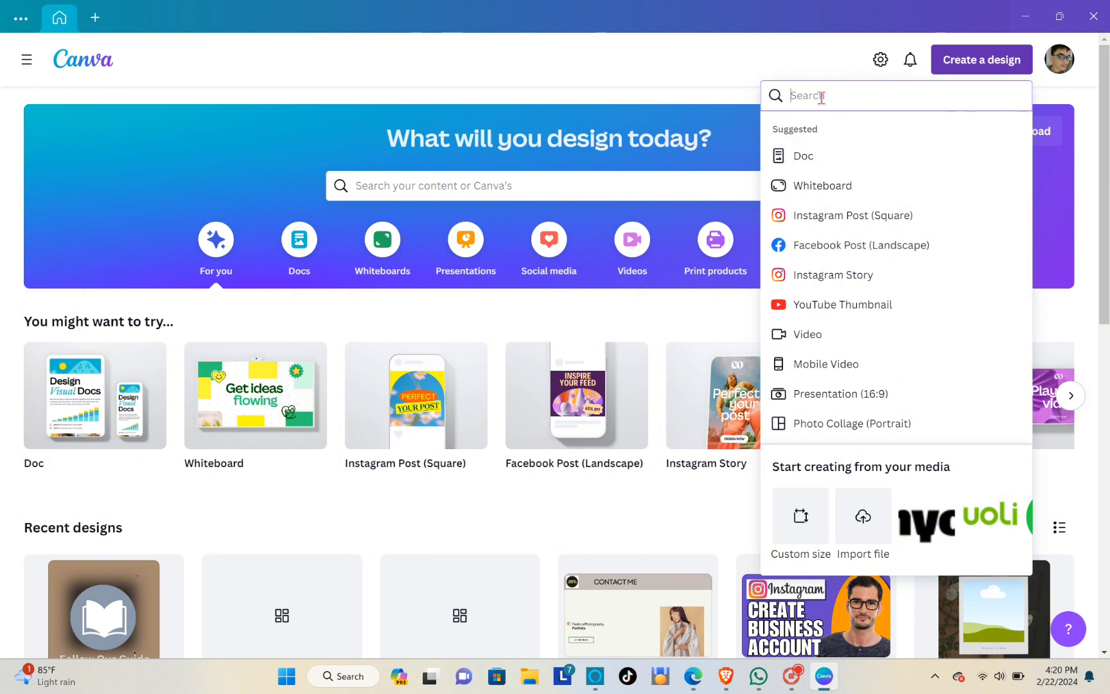
{"action": "type", "text": "website"}
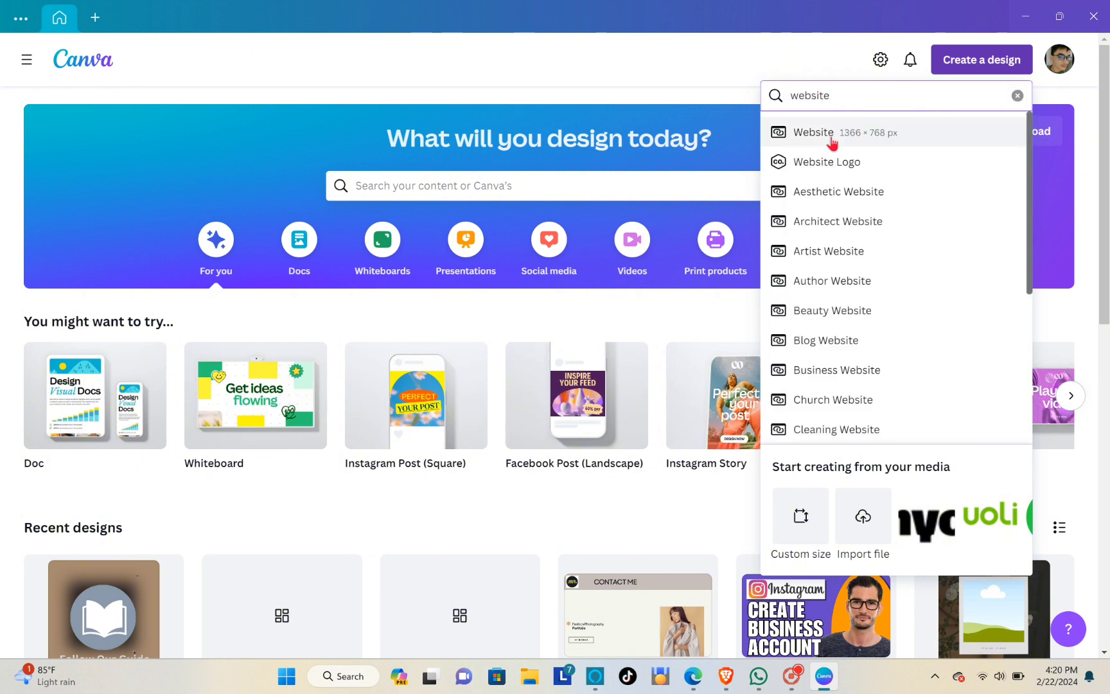
{"action": "left_click", "coordinate": [804, 133]}
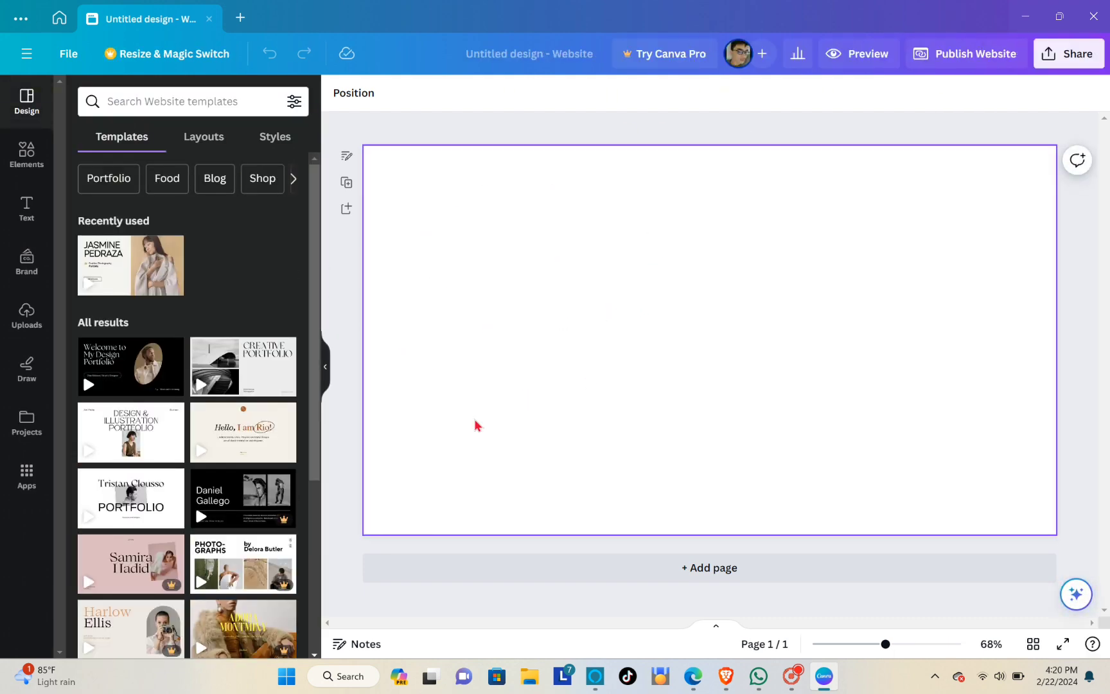
Browse the website templates for a suitable portfolio design.
{"action": "scroll", "coordinate": [173, 367], "scroll_direction": "down", "scroll_amount": 5}
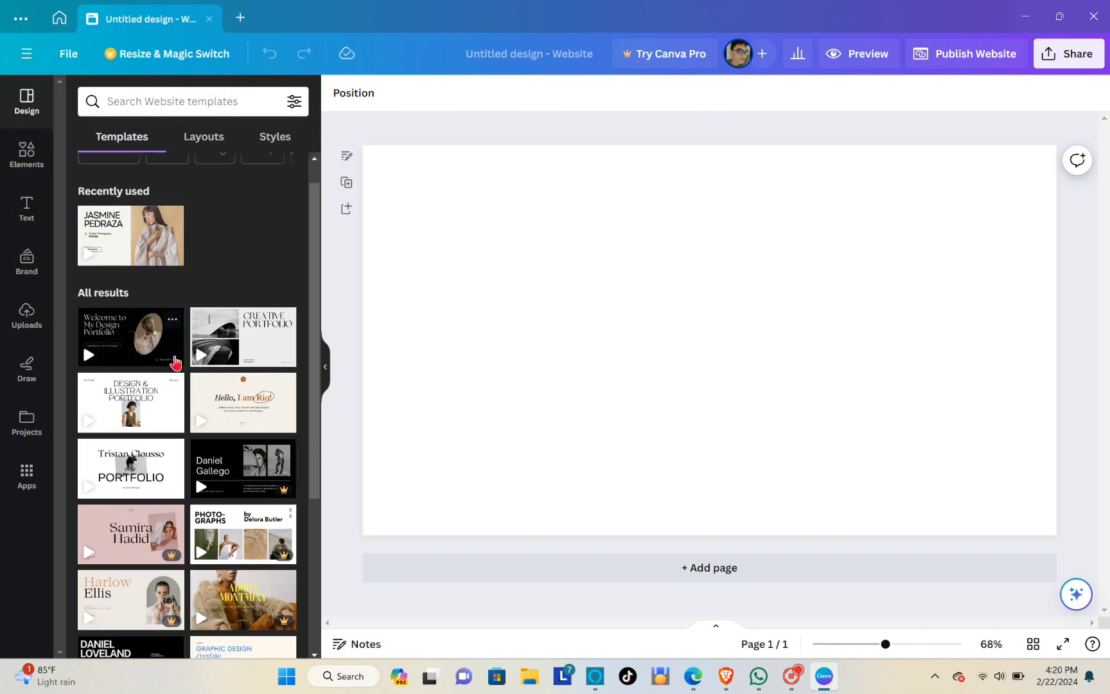
{"action": "scroll", "coordinate": [173, 370], "scroll_direction": "down", "scroll_amount": 3}
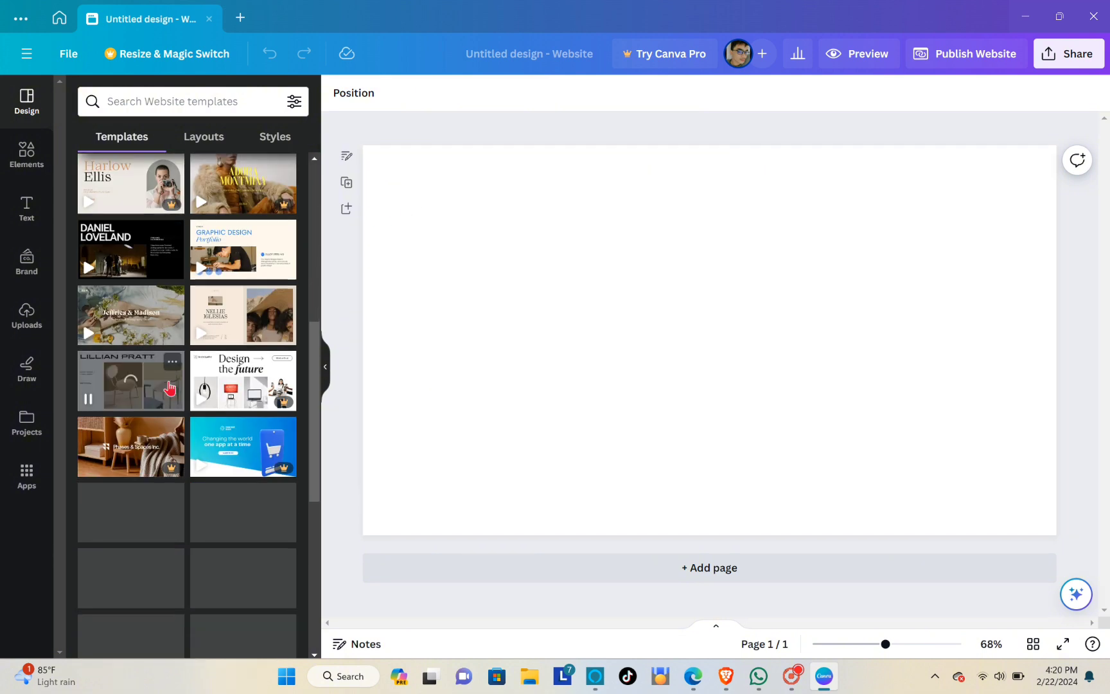
{"action": "scroll", "coordinate": [171, 380], "scroll_direction": "up", "scroll_amount": 8}
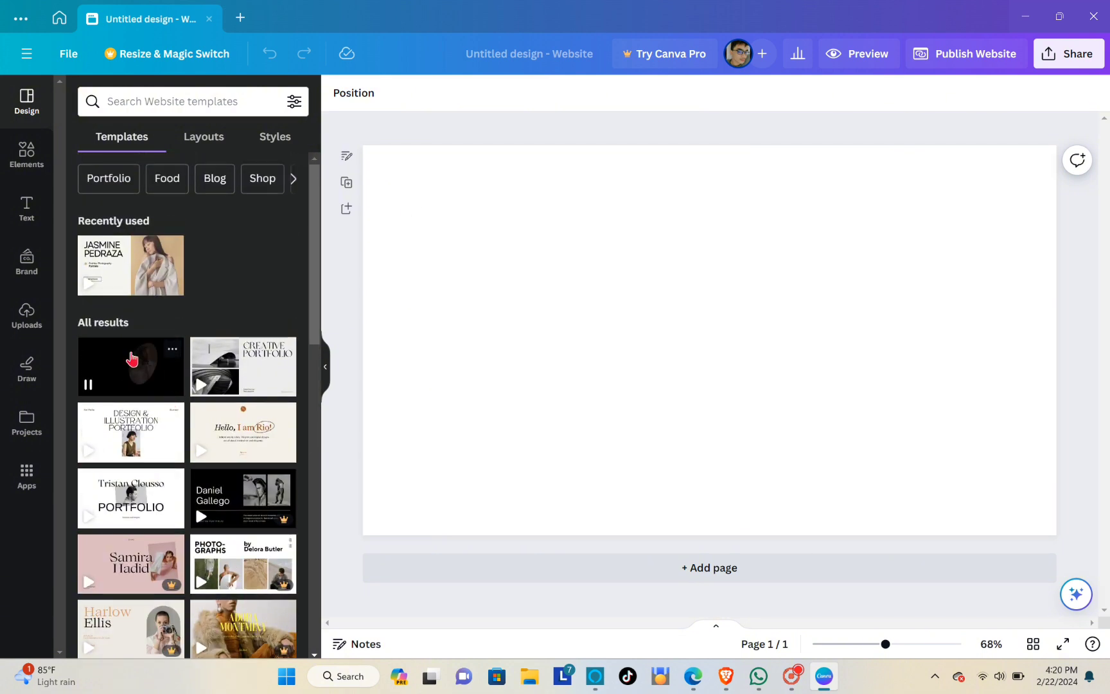
{"action": "scroll", "coordinate": [243, 378], "scroll_direction": "down", "scroll_amount": 1}
{"action": "scroll", "coordinate": [243, 378], "scroll_direction": "down", "scroll_amount": 2}
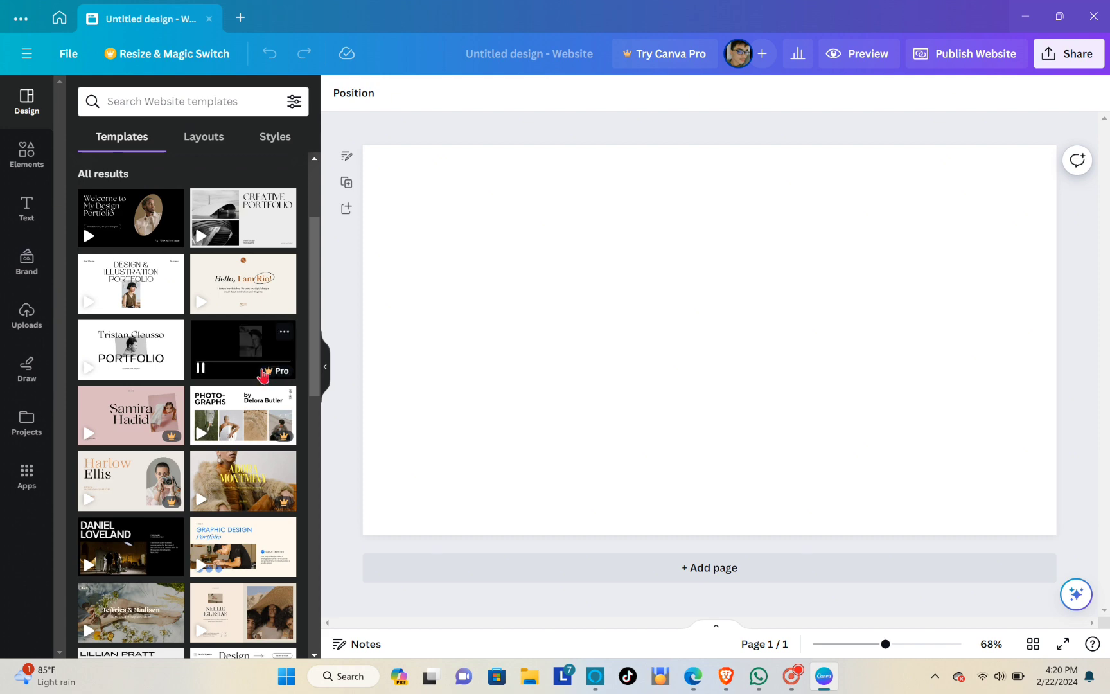
{"action": "scroll", "coordinate": [278, 386], "scroll_direction": "down", "scroll_amount": 3}
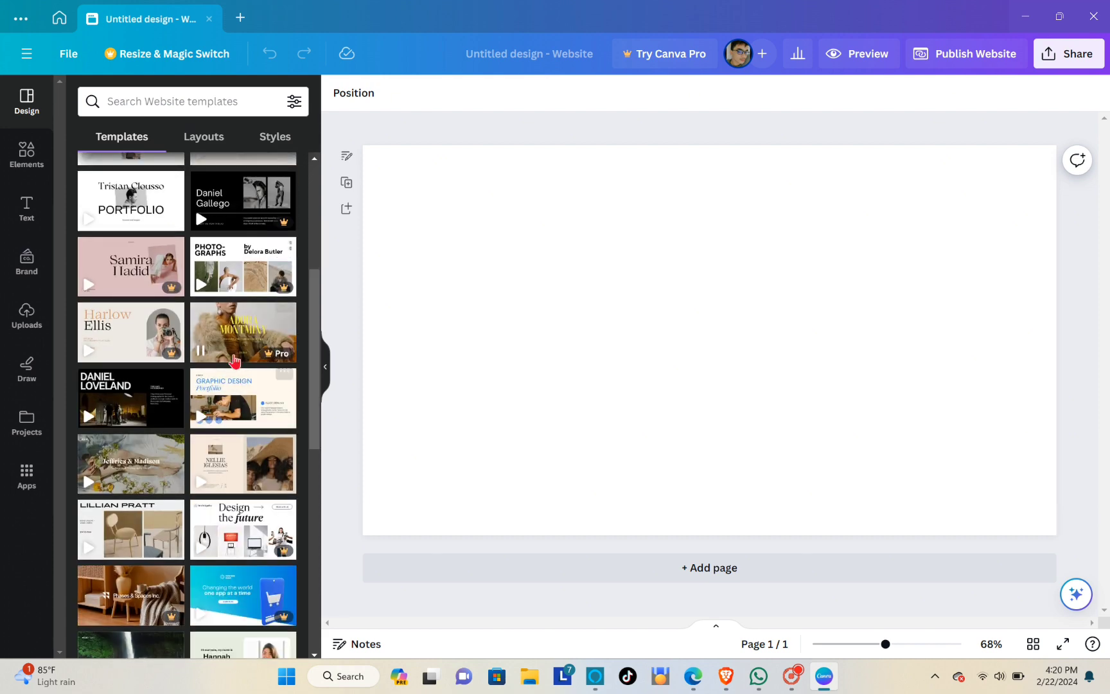
{"action": "scroll", "coordinate": [280, 454], "scroll_direction": "up", "scroll_amount": 5}
{"action": "scroll", "coordinate": [280, 450], "scroll_direction": "down", "scroll_amount": 1}
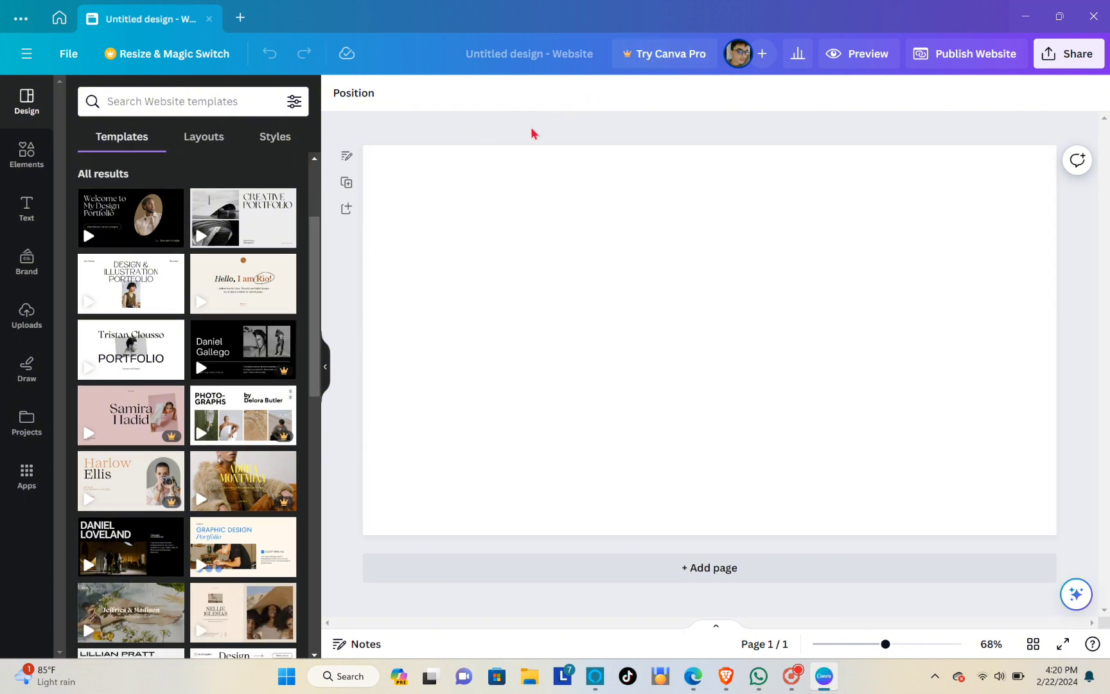
{"action": "scroll", "coordinate": [166, 360], "scroll_direction": "down", "scroll_amount": 3}
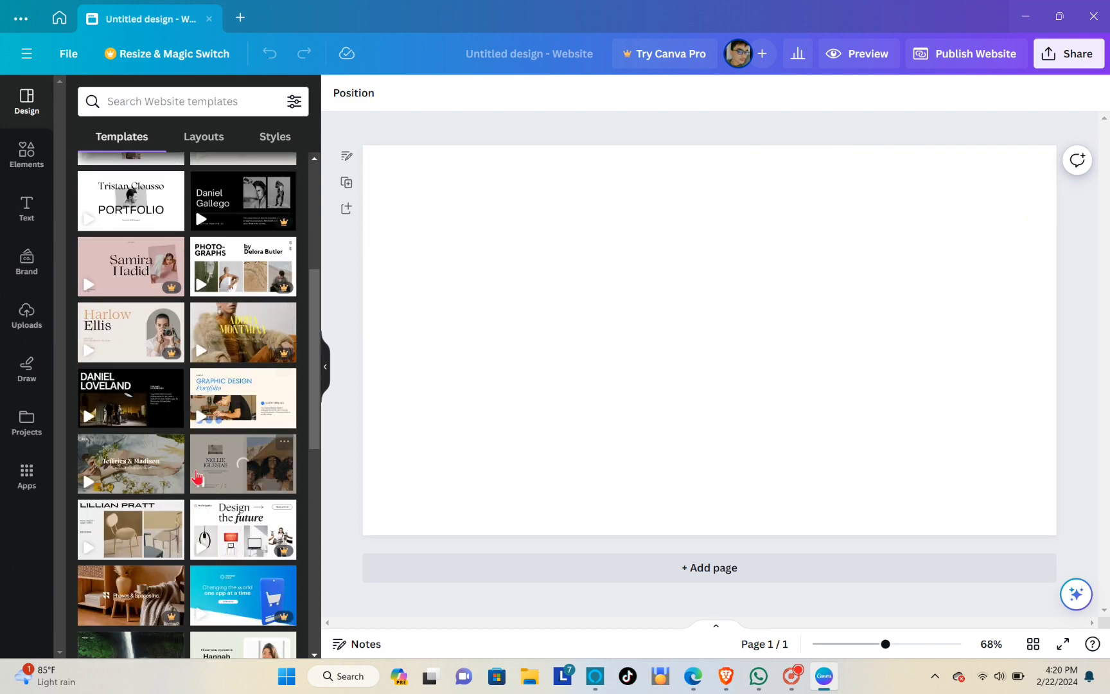
{"action": "scroll", "coordinate": [166, 372], "scroll_direction": "down", "scroll_amount": 1}
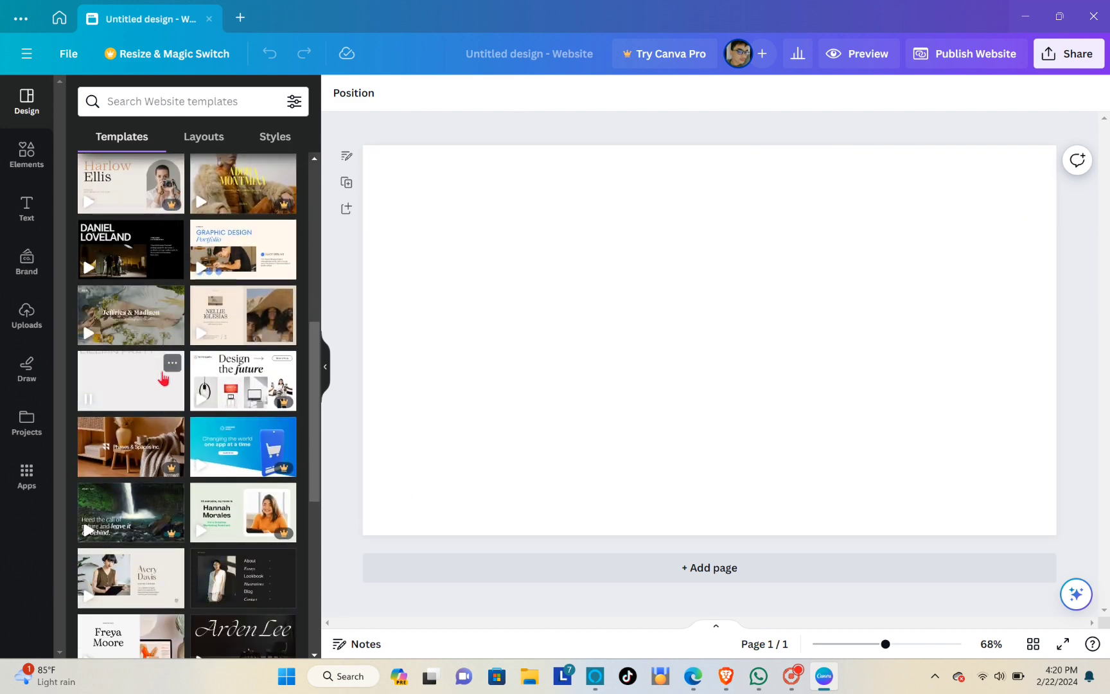
{"action": "scroll", "coordinate": [171, 370], "scroll_direction": "down", "scroll_amount": 1}
{"action": "scroll", "coordinate": [186, 357], "scroll_direction": "up", "scroll_amount": 4}
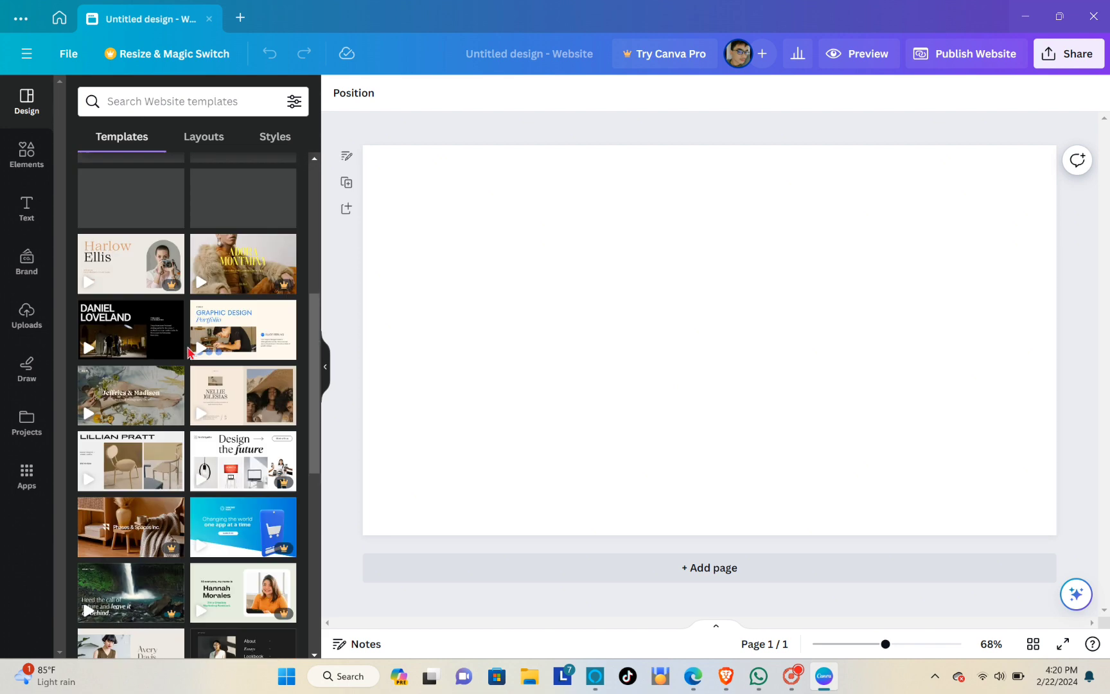
{"action": "scroll", "coordinate": [168, 380], "scroll_direction": "up", "scroll_amount": 2}
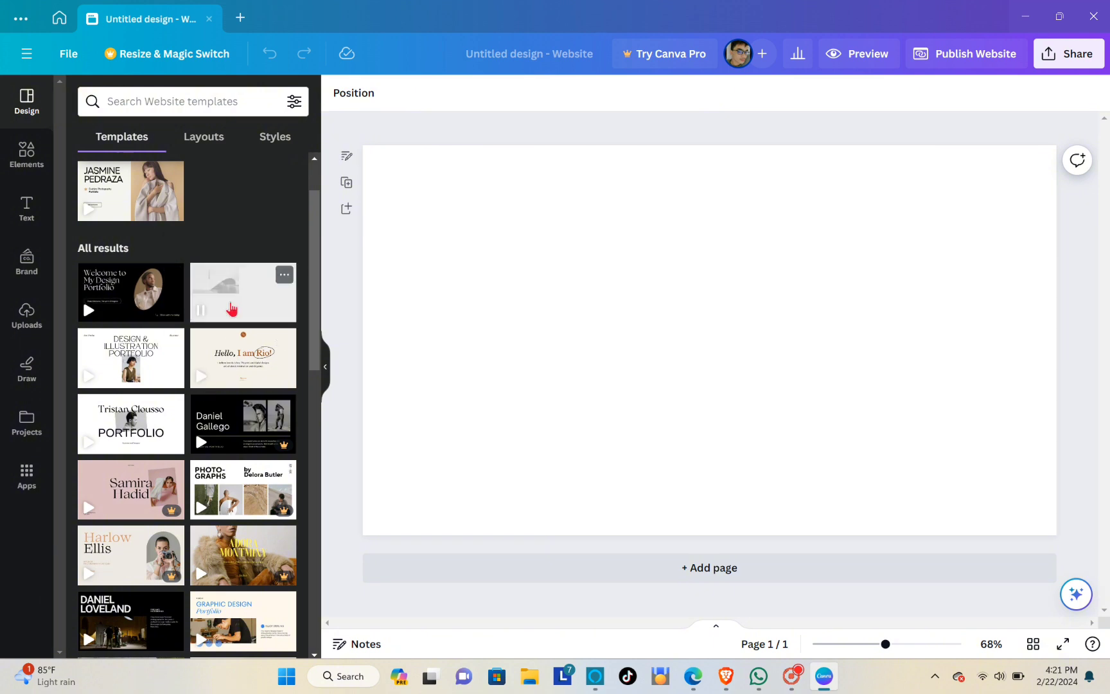
{"action": "scroll", "coordinate": [199, 422], "scroll_direction": "down", "scroll_amount": 2}
{"action": "scroll", "coordinate": [199, 422], "scroll_direction": "down", "scroll_amount": 2}
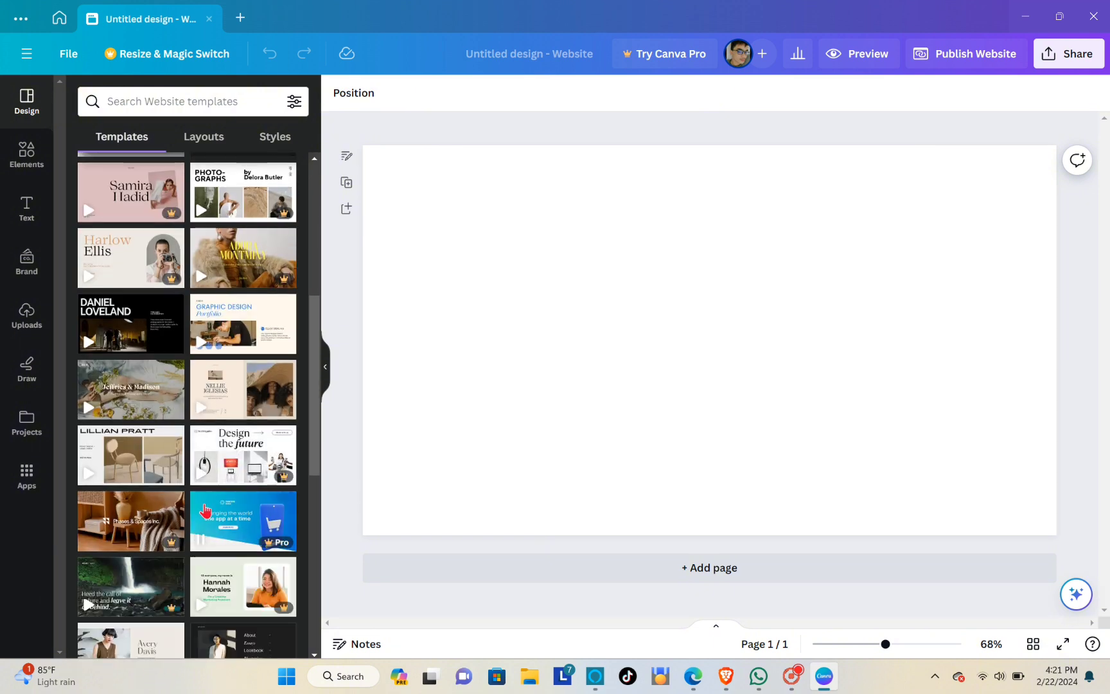
{"action": "scroll", "coordinate": [190, 475], "scroll_direction": "down", "scroll_amount": 2}
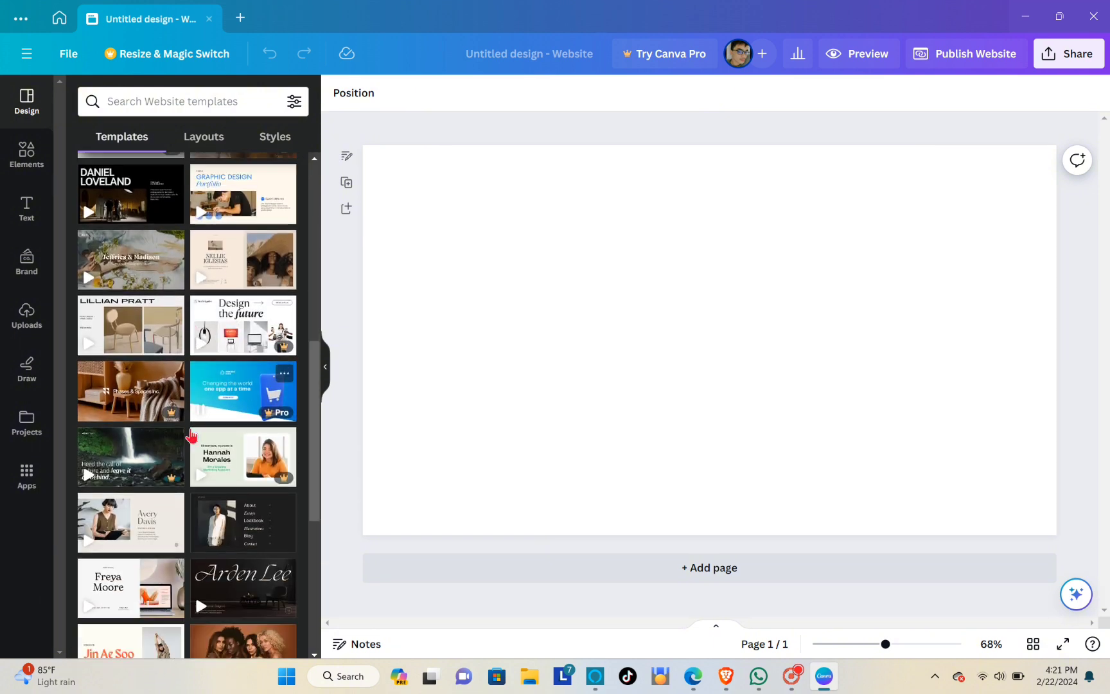
{"action": "scroll", "coordinate": [191, 456], "scroll_direction": "up", "scroll_amount": 1}
{"action": "scroll", "coordinate": [192, 436], "scroll_direction": "down", "scroll_amount": 2}
{"action": "scroll", "coordinate": [191, 435], "scroll_direction": "down", "scroll_amount": 1}
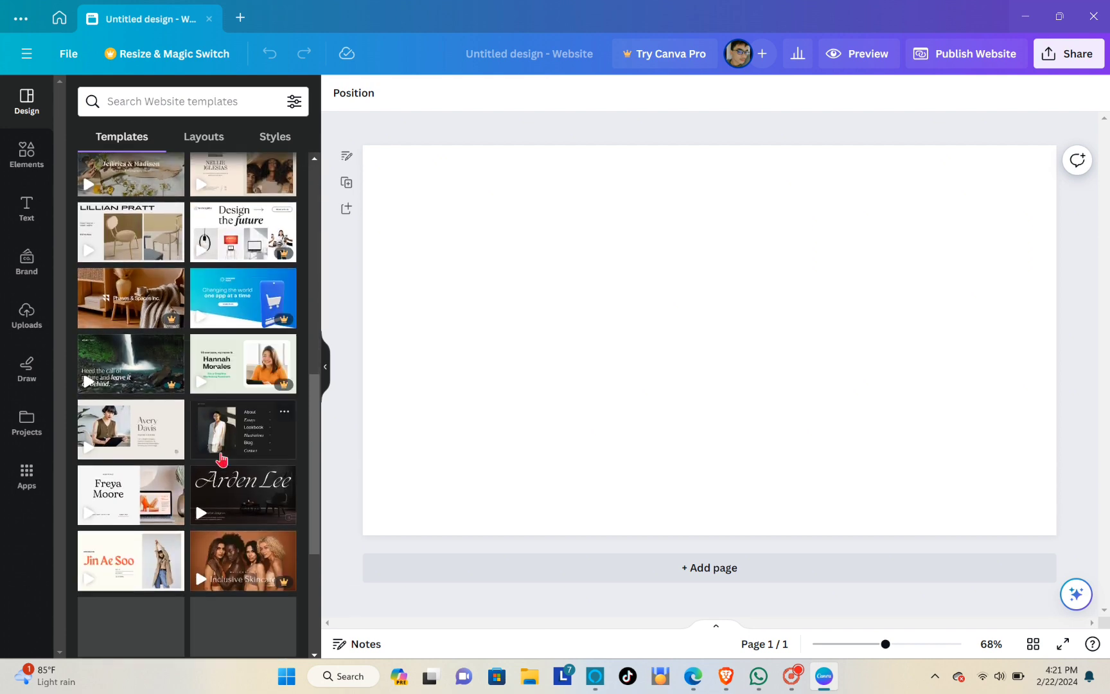
Preview the pages of the Black Ivory Dark Classic Minimal interior design template and return to the template list.
{"action": "left_click", "coordinate": [236, 495]}
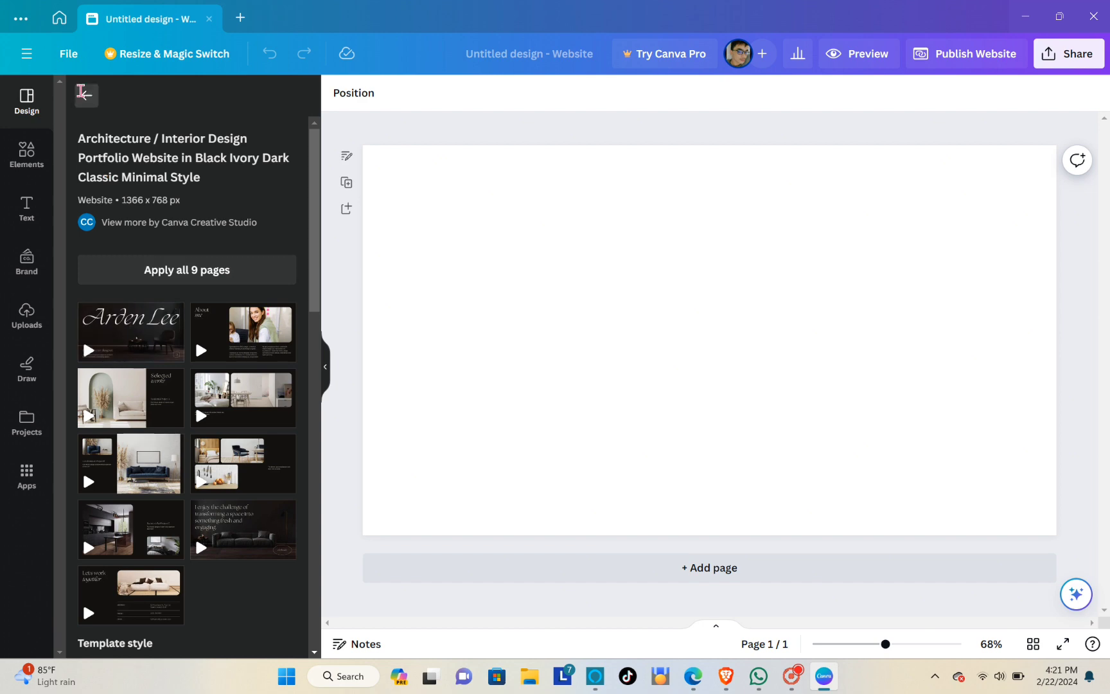
{"action": "left_click", "coordinate": [86, 95]}
{"action": "scroll", "coordinate": [212, 479], "scroll_direction": "down", "scroll_amount": 3}
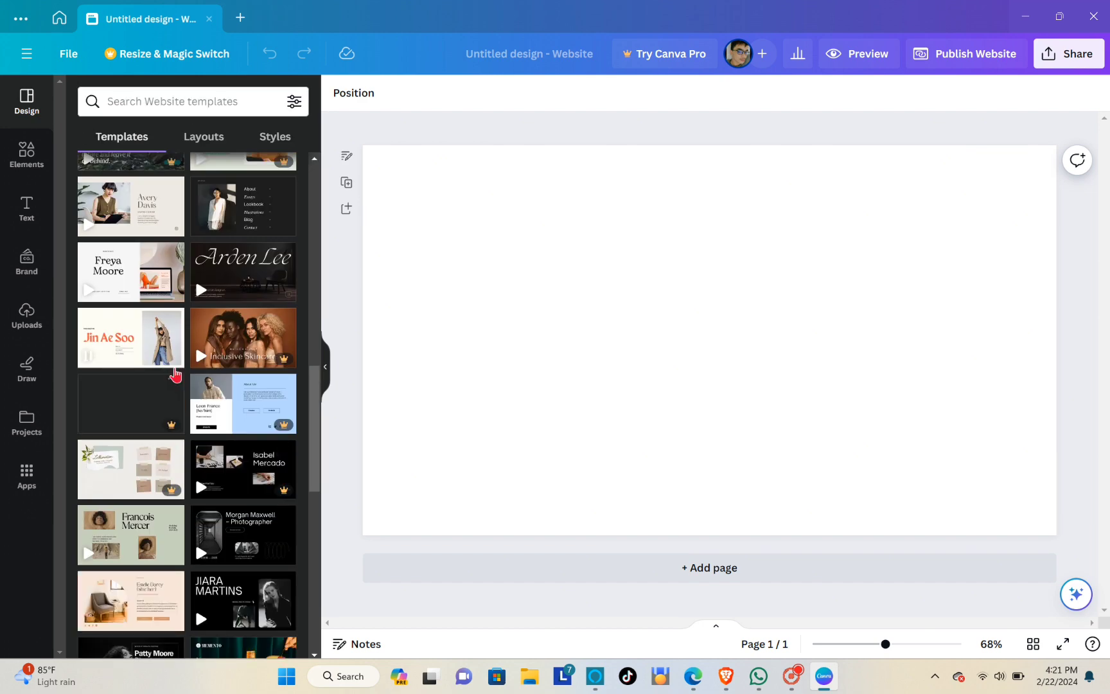
{"action": "scroll", "coordinate": [175, 363], "scroll_direction": "up", "scroll_amount": 5}
{"action": "scroll", "coordinate": [173, 357], "scroll_direction": "down", "scroll_amount": 1}
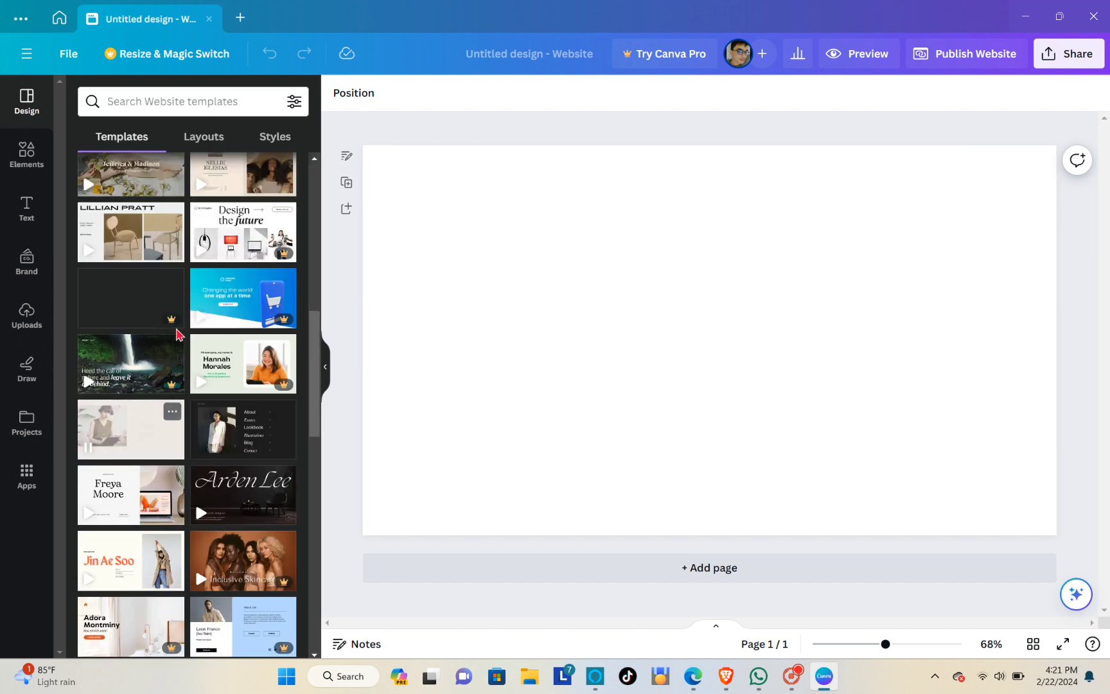
Apply the "Get to know" page of the Black Ivory Light Modern Minimal interior design portfolio template to the first page.
{"action": "left_click", "coordinate": [147, 228]}
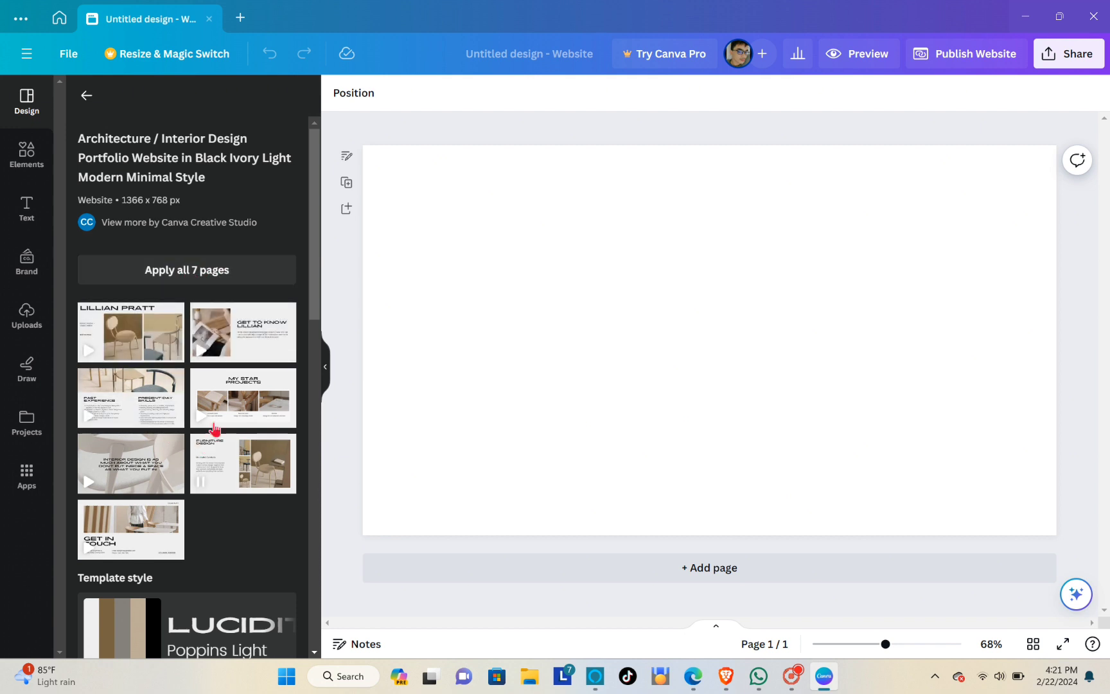
{"action": "left_click", "coordinate": [128, 338]}
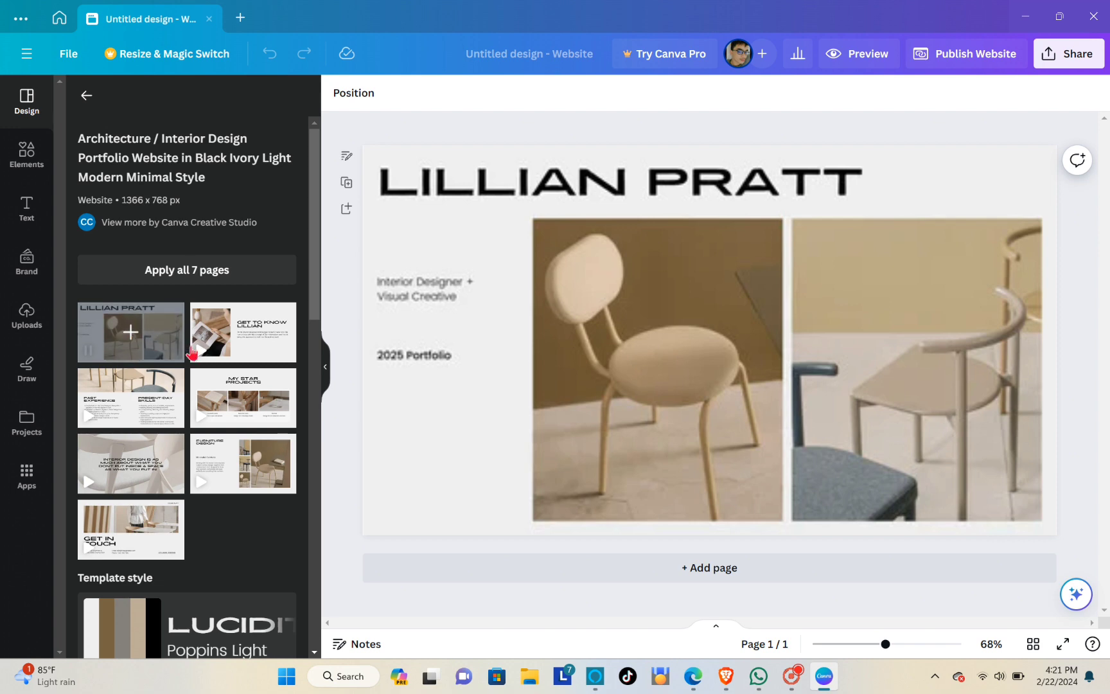
{"action": "left_click", "coordinate": [259, 334]}
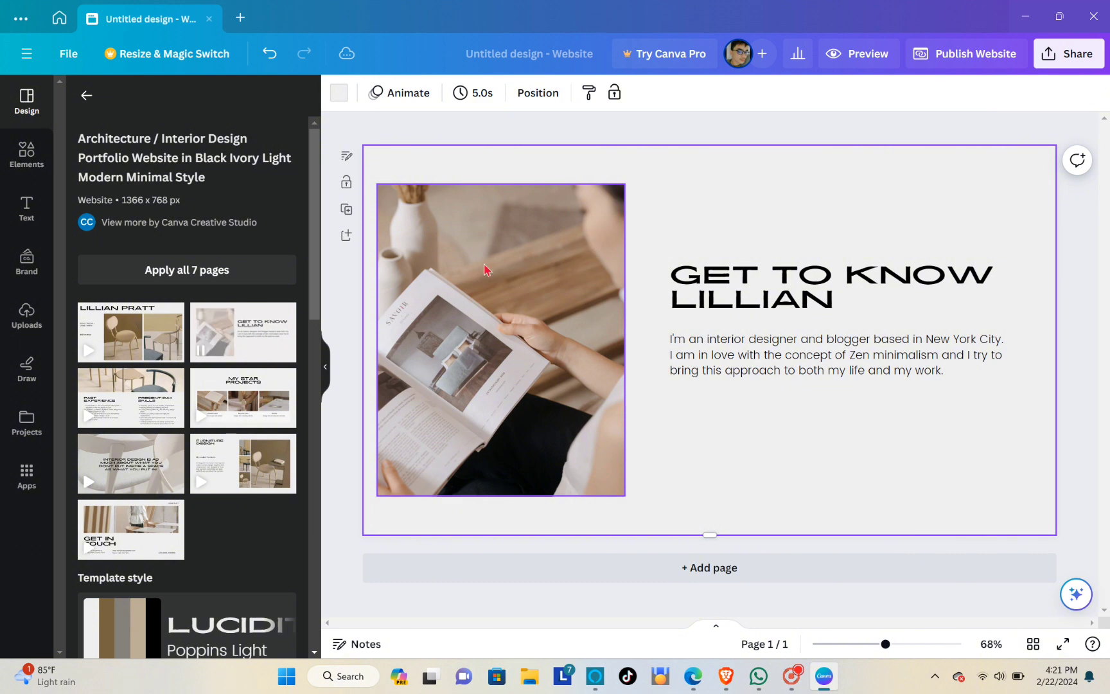
Add two more pages, using the template's title layout for page 2 and its Furniture Design layout for page 3.
{"action": "left_click", "coordinate": [699, 570]}
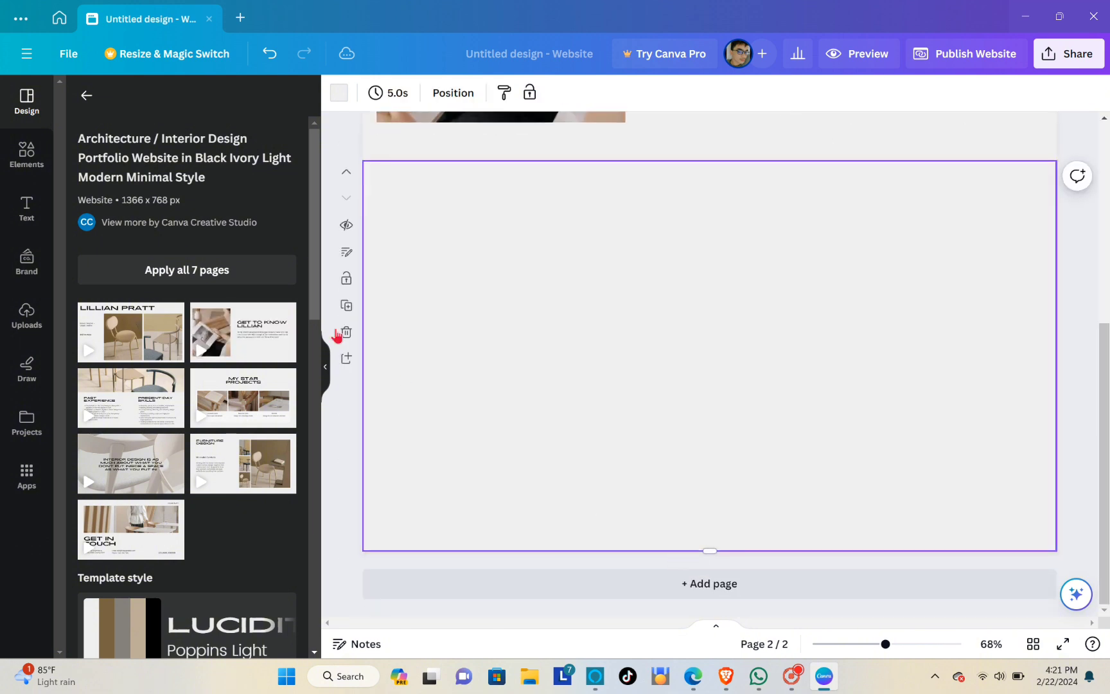
{"action": "left_click", "coordinate": [128, 327]}
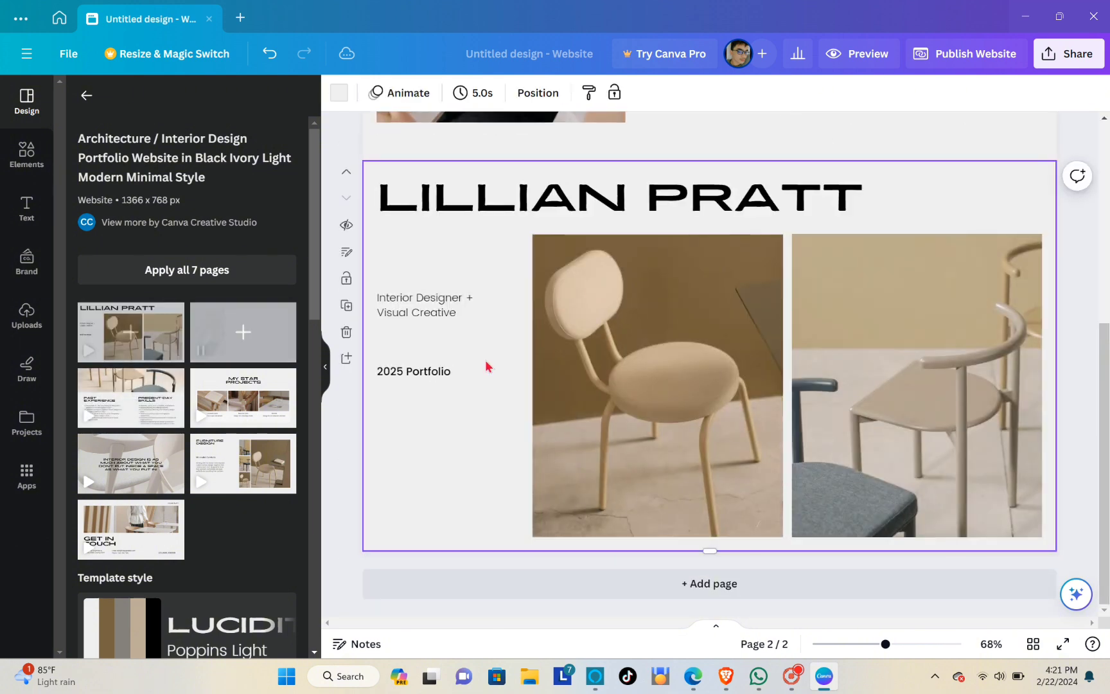
{"action": "left_click", "coordinate": [726, 593]}
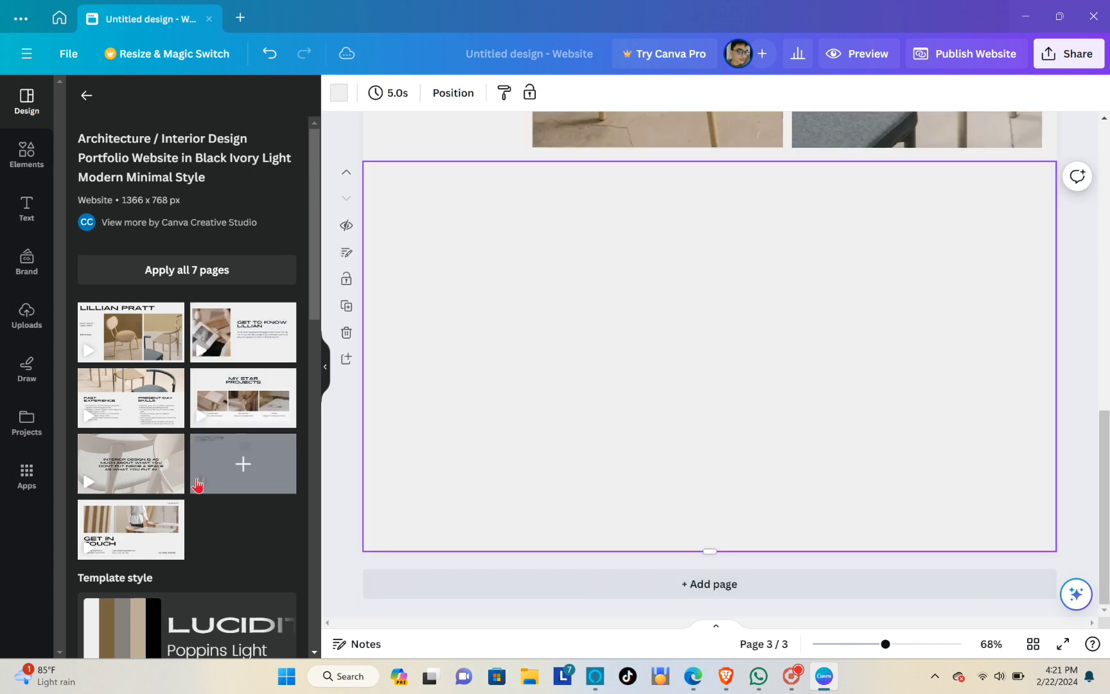
{"action": "left_click", "coordinate": [255, 461]}
{"action": "scroll", "coordinate": [929, 292], "scroll_direction": "up", "scroll_amount": 12}
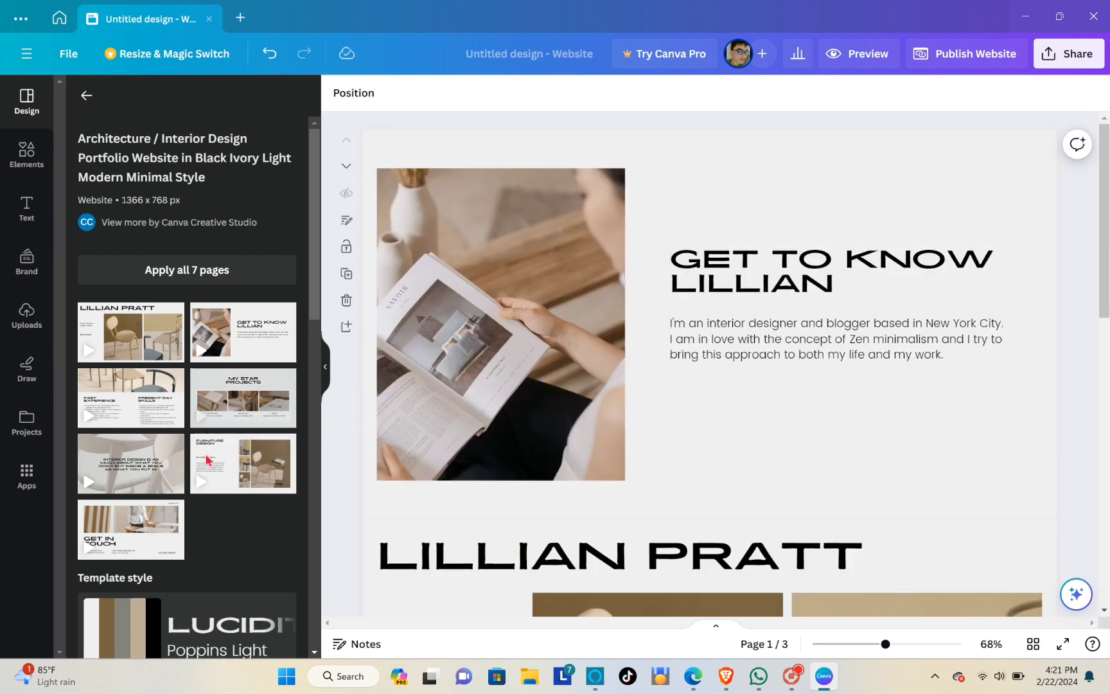
{"action": "scroll", "coordinate": [193, 414], "scroll_direction": "down", "scroll_amount": 7}
{"action": "scroll", "coordinate": [204, 400], "scroll_direction": "up", "scroll_amount": 4}
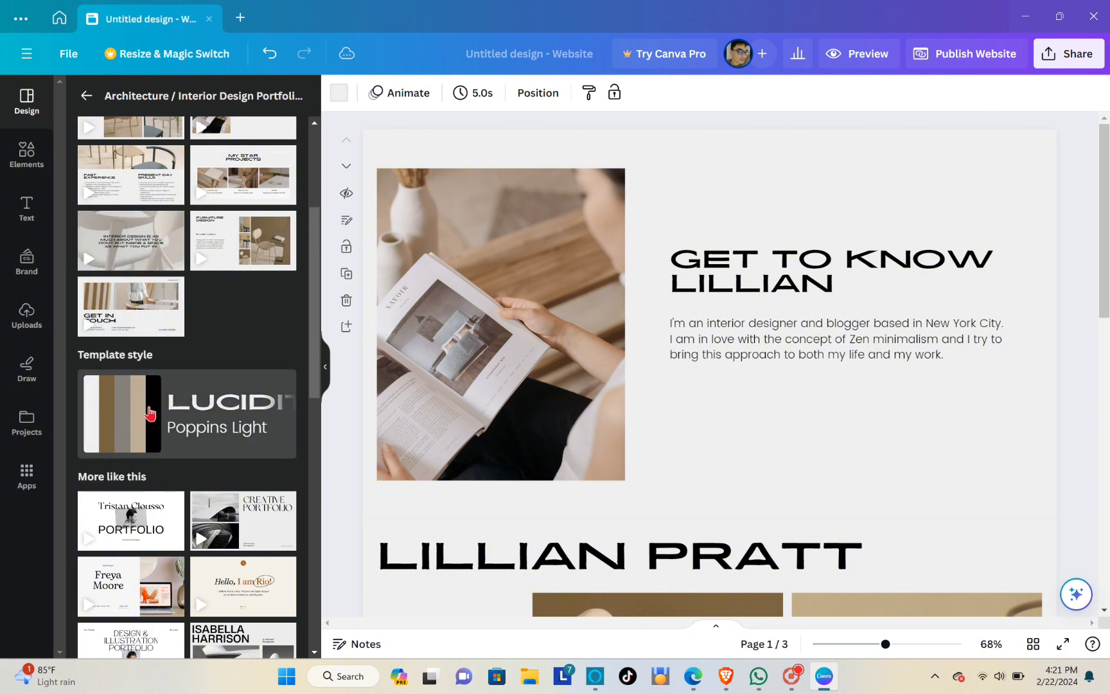
Delete the photo of the person reading a magazine from page 1.
{"action": "left_click", "coordinate": [1066, 308]}
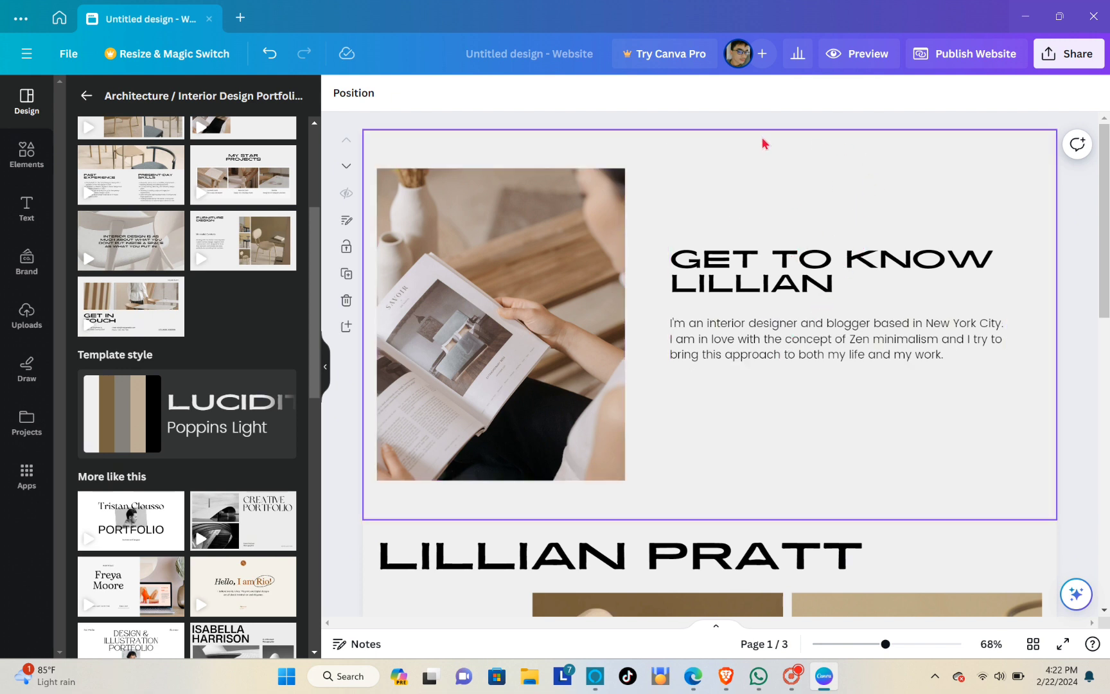
{"action": "left_click", "coordinate": [568, 280]}
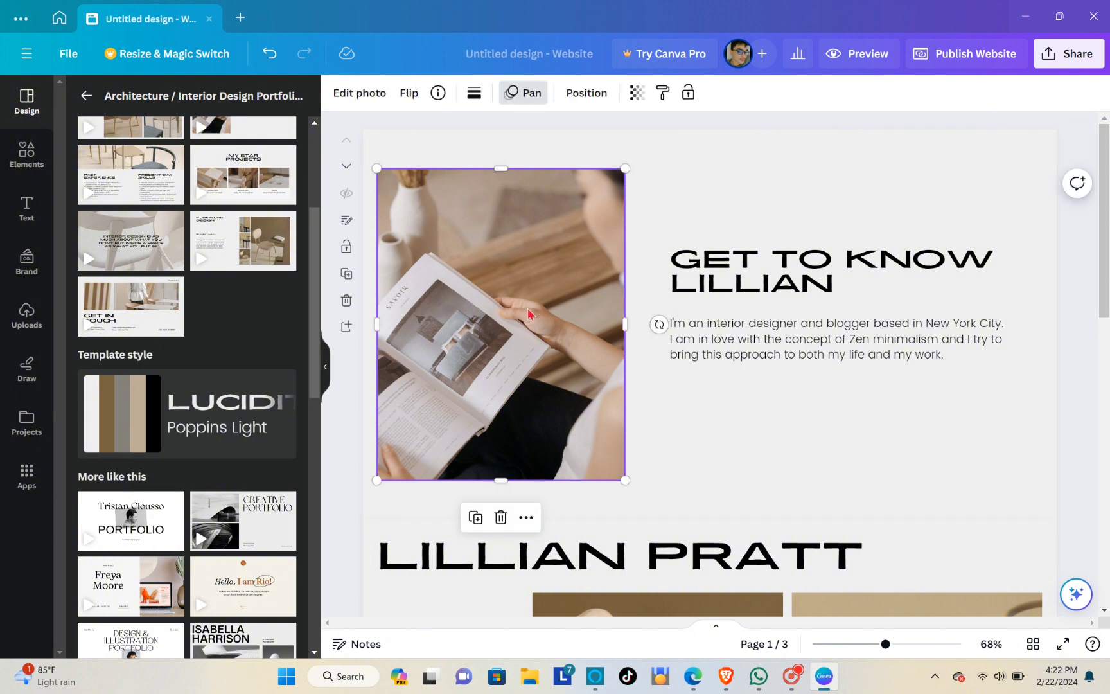
{"action": "left_click", "coordinate": [501, 518]}
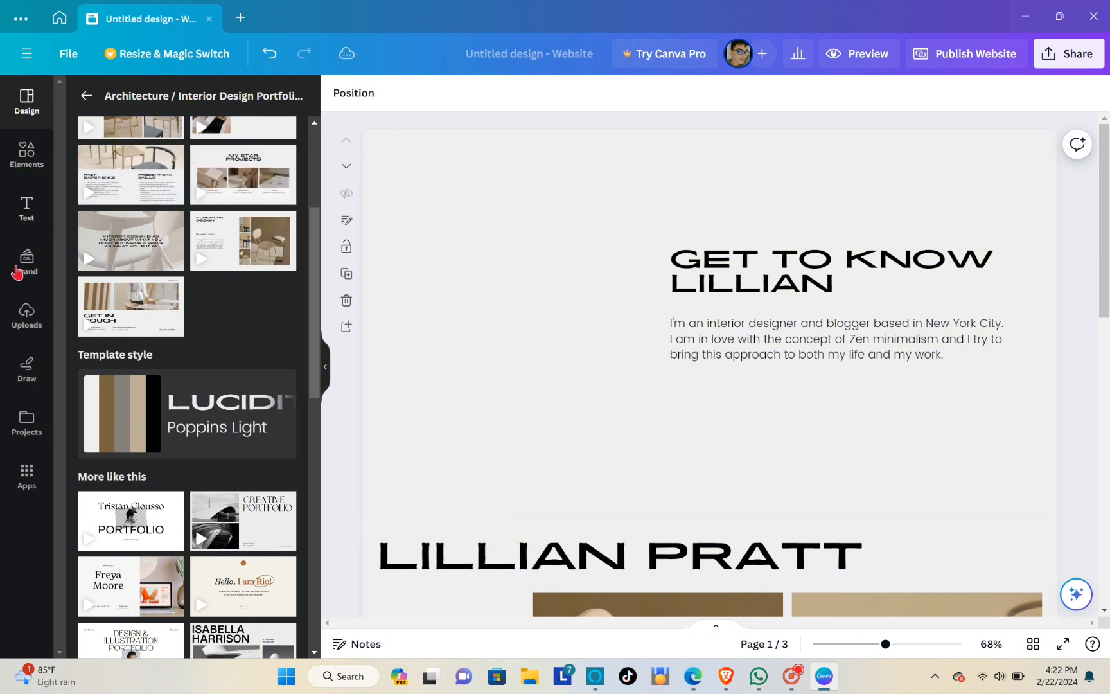
Find the Frame elements and insert a square image frame on page 1.
{"action": "left_click", "coordinate": [17, 166]}
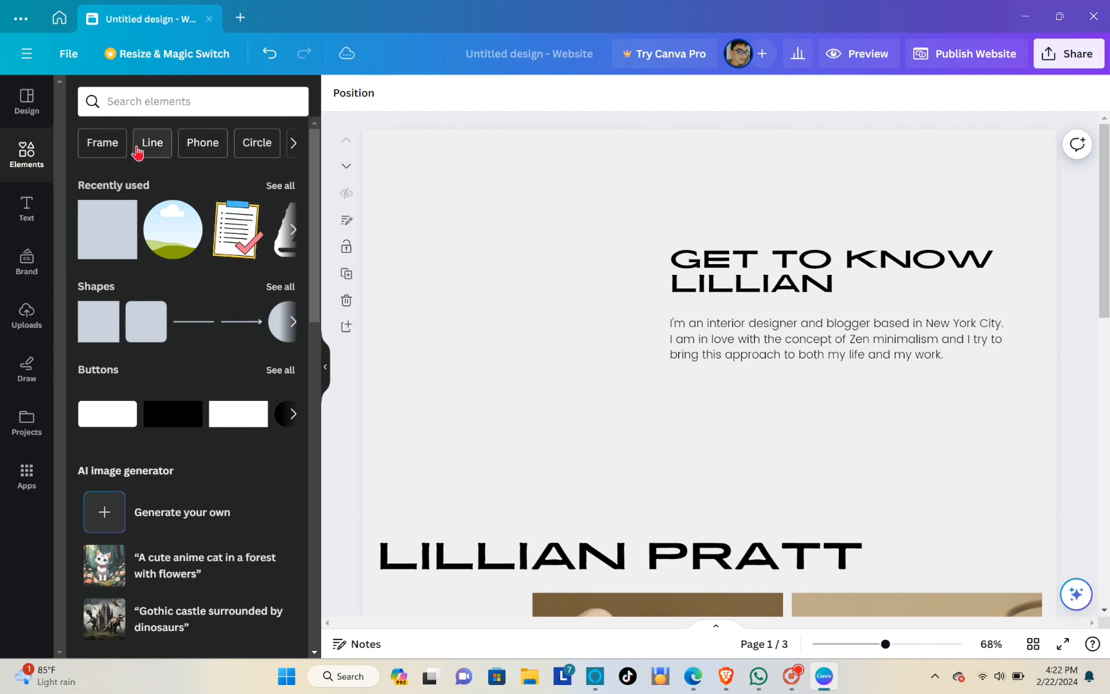
{"action": "left_click", "coordinate": [97, 148]}
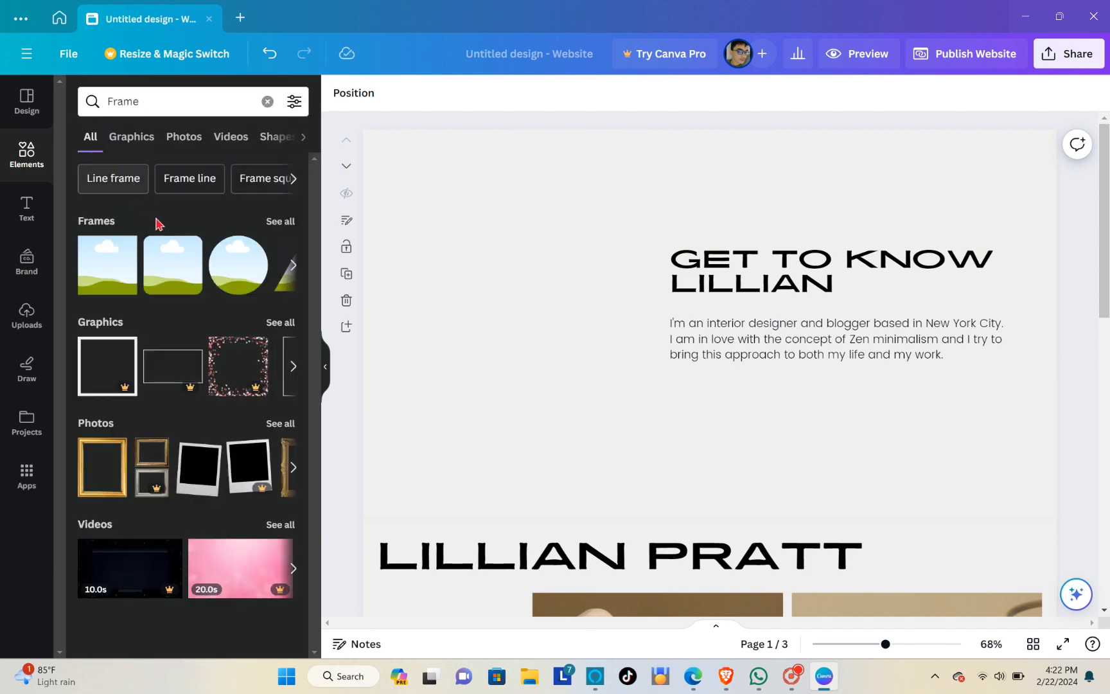
{"action": "left_click", "coordinate": [294, 266]}
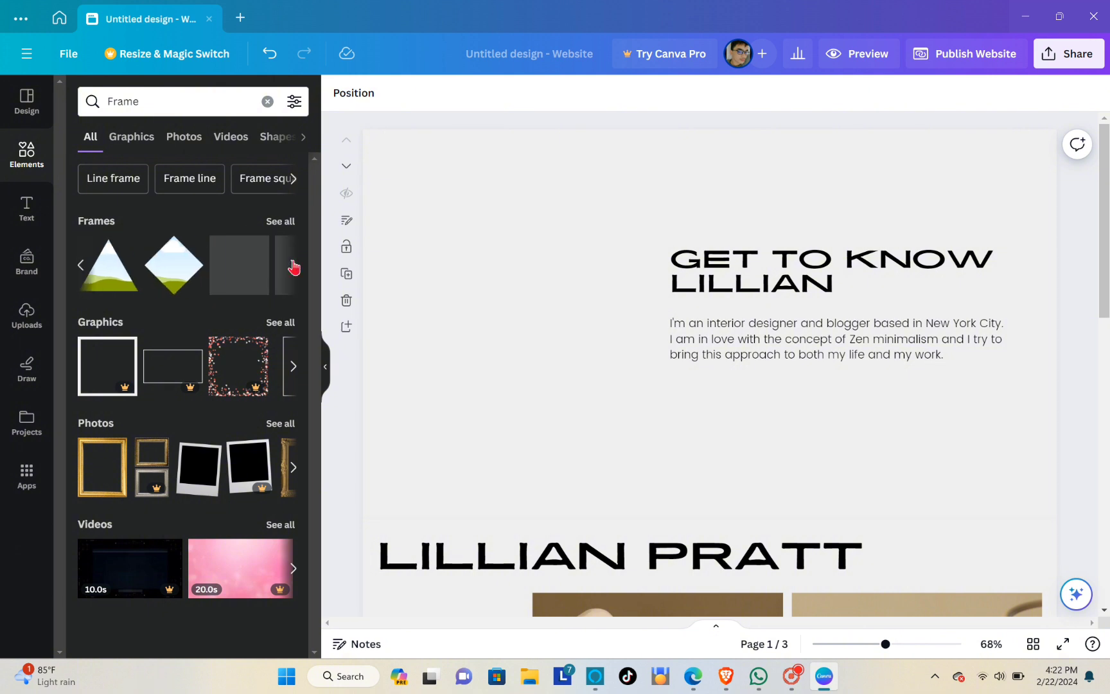
{"action": "left_click", "coordinate": [81, 267]}
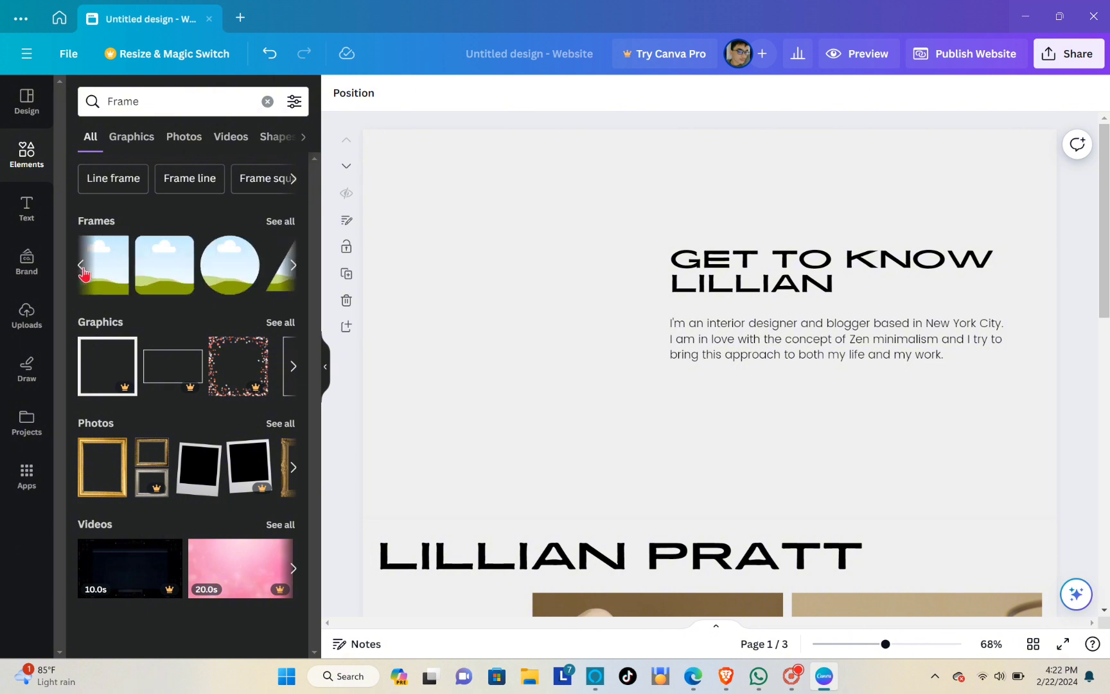
{"action": "left_click", "coordinate": [167, 268]}
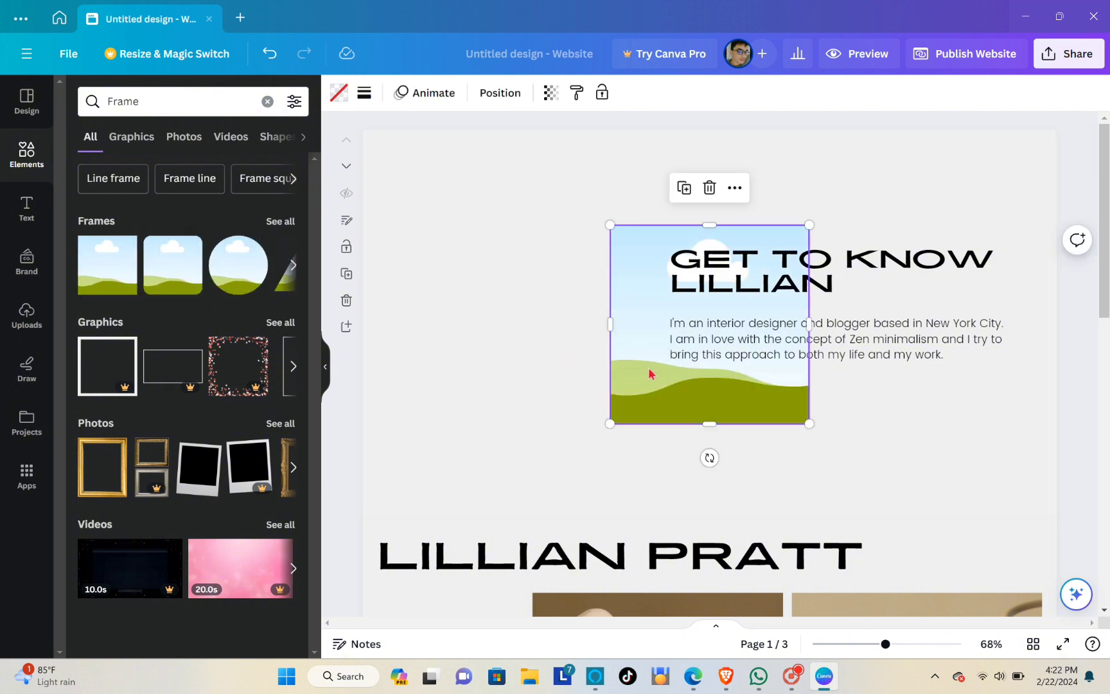
Move the empty image frame on page 1 into the blank area before the heading and enlarge it slightly.
{"action": "left_click_drag", "start_coordinate": [649, 373], "coordinate": [457, 374]}
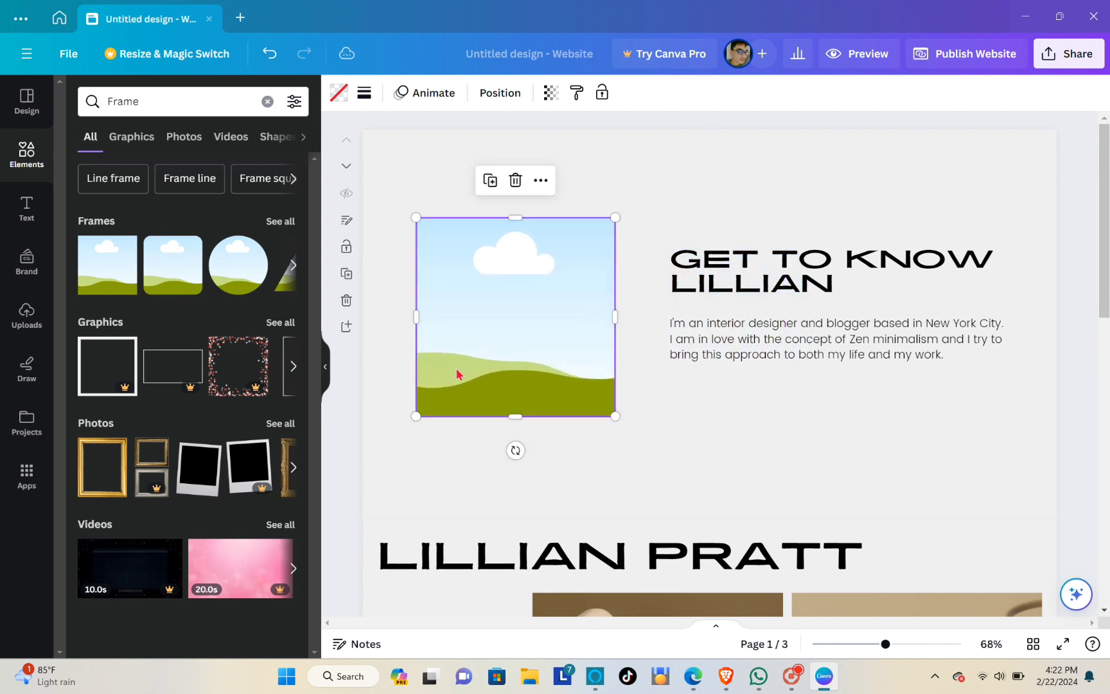
{"action": "left_click_drag", "start_coordinate": [615, 415], "coordinate": [634, 436]}
{"action": "left_click", "coordinate": [711, 416]}
{"action": "left_click", "coordinate": [508, 355]}
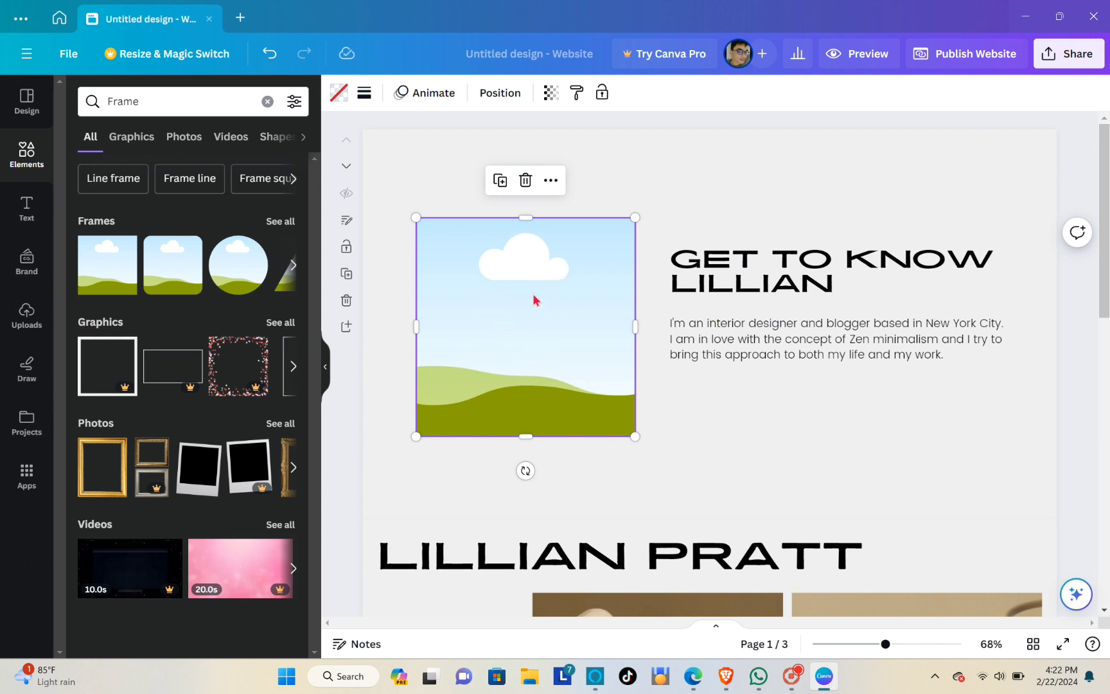
Search the elements for "guide" and insert the graphic of the bearded tour guide in a yellow jacket on page 1.
{"action": "left_click", "coordinate": [132, 148]}
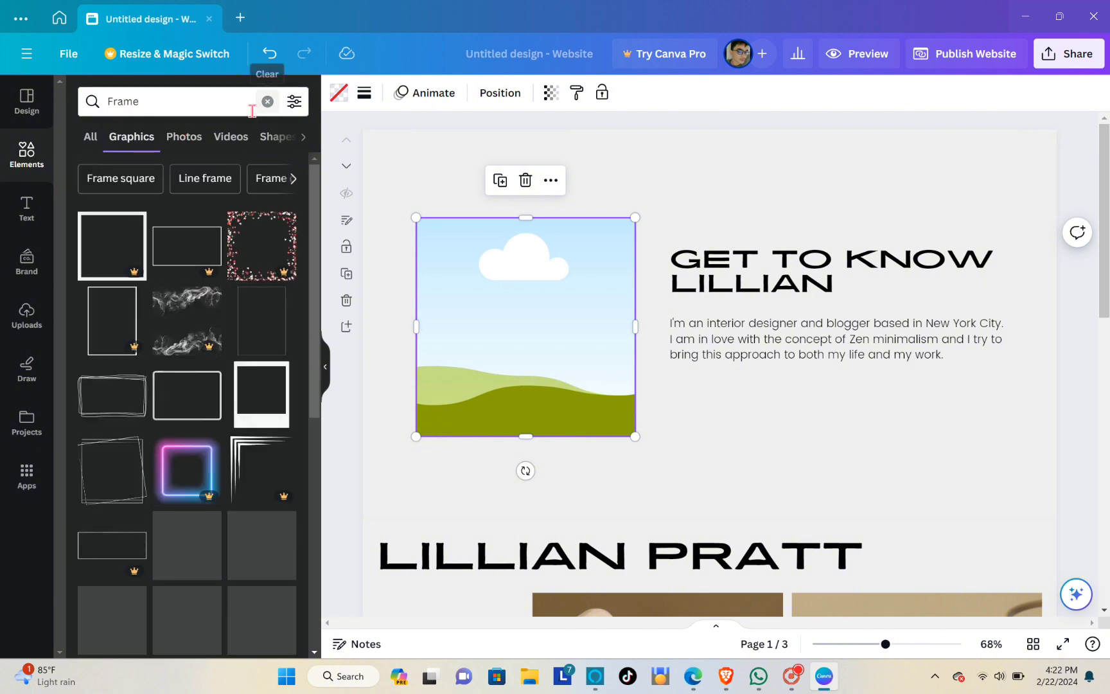
{"action": "left_click", "coordinate": [266, 101]}
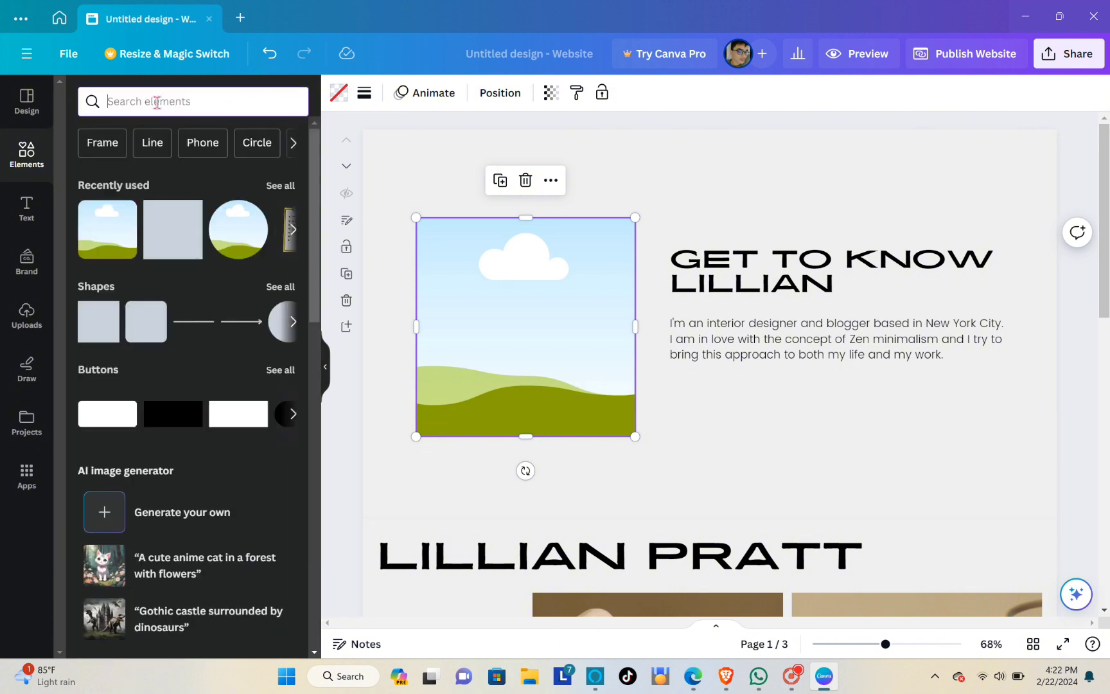
{"action": "type", "text": "gi"}
{"action": "key", "text": "BackSpace"}
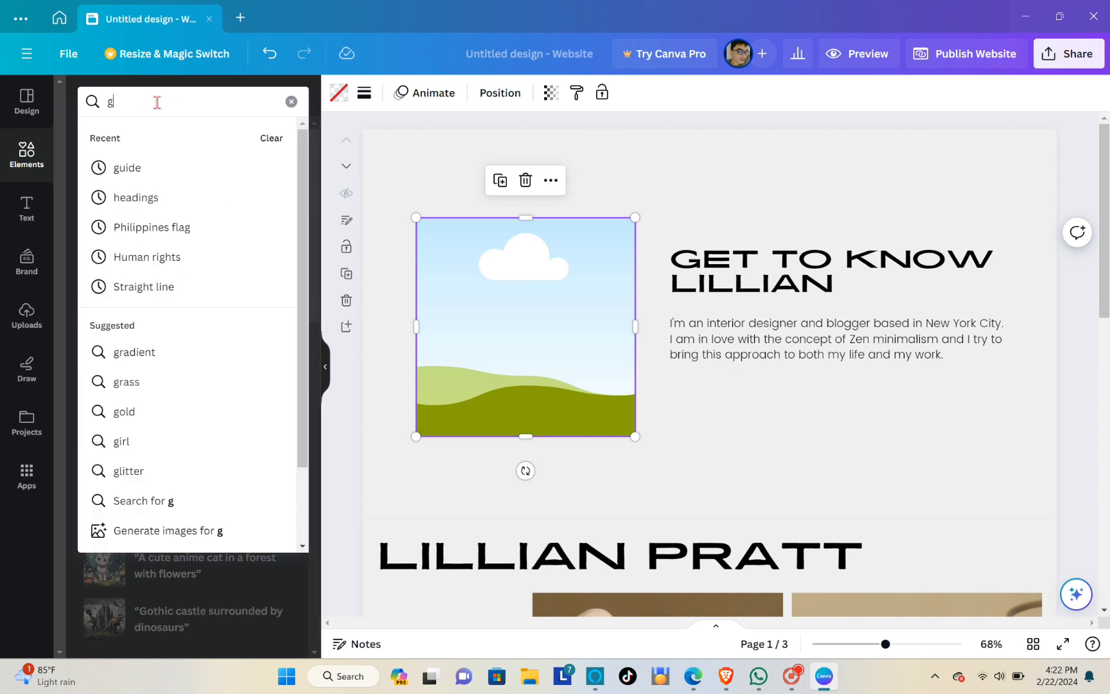
{"action": "type", "text": "uide"}
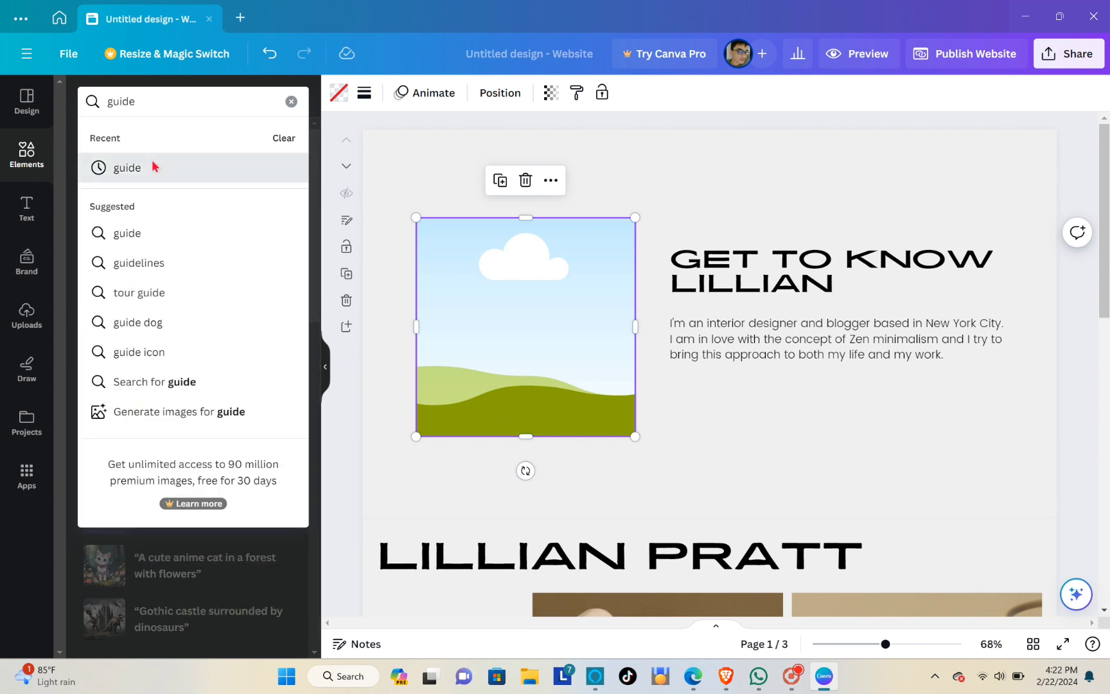
{"action": "left_click", "coordinate": [154, 166]}
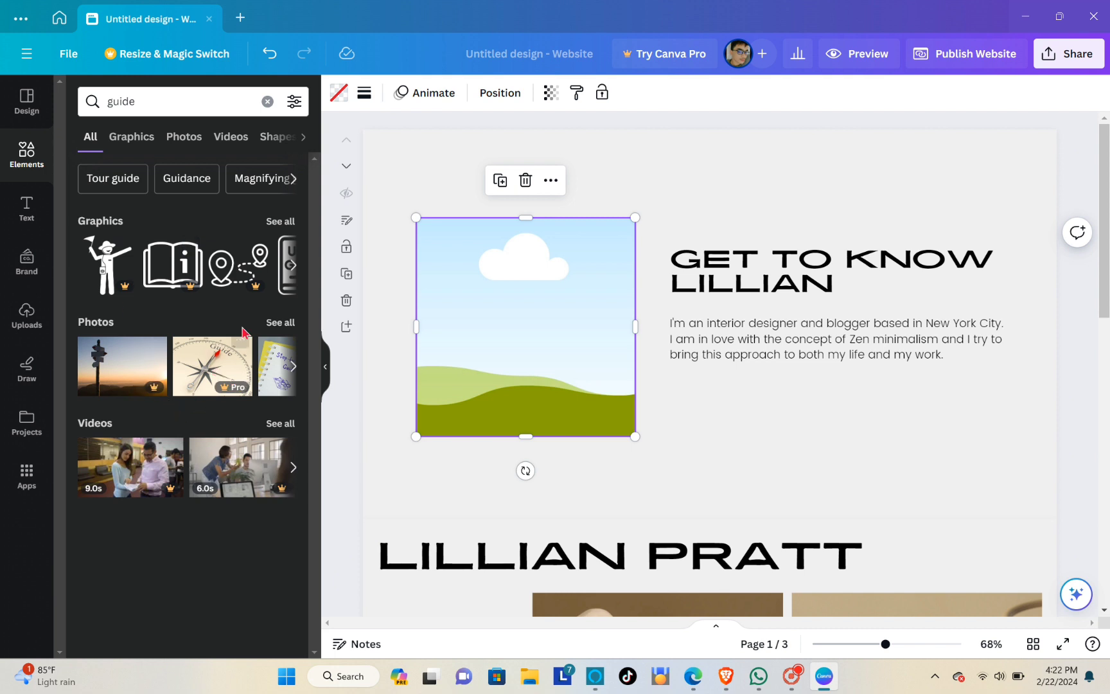
{"action": "left_click", "coordinate": [287, 222]}
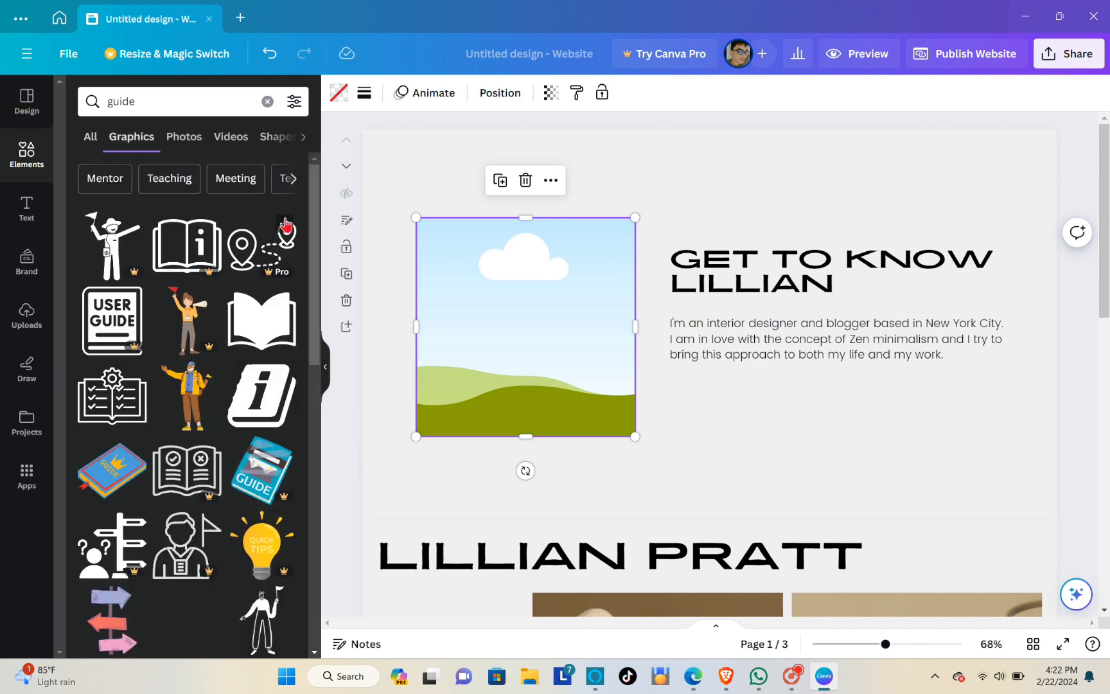
{"action": "left_click", "coordinate": [195, 397]}
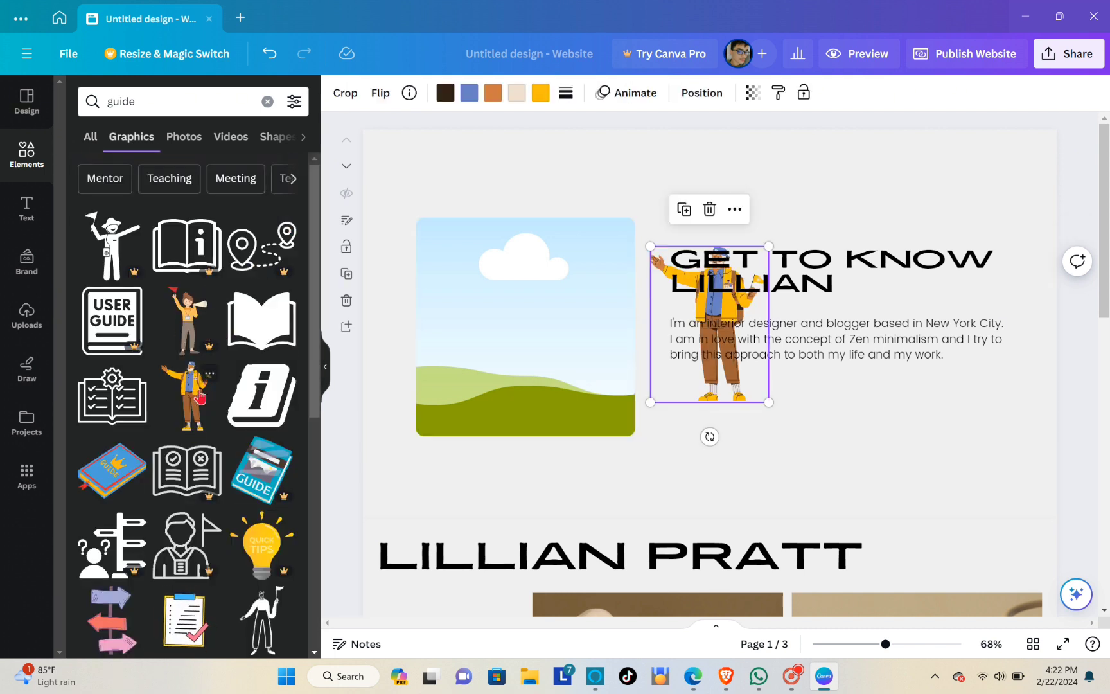
Move the tour guide graphic to the lower right of page 1 and enlarge it.
{"action": "left_click_drag", "start_coordinate": [728, 388], "coordinate": [932, 366]}
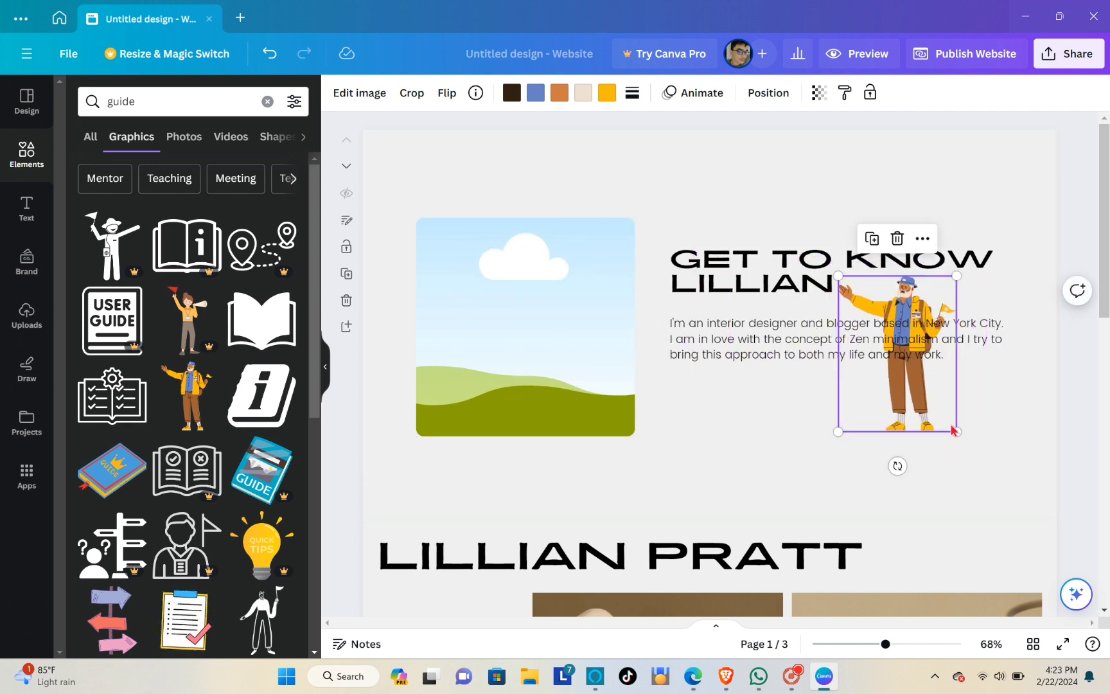
{"action": "mouse_move", "coordinate": [956, 427]}
{"action": "left_mouse_down"}
{"action": "mouse_move", "coordinate": [1007, 497]}
{"action": "mouse_move", "coordinate": [976, 425]}
{"action": "left_mouse_up"}
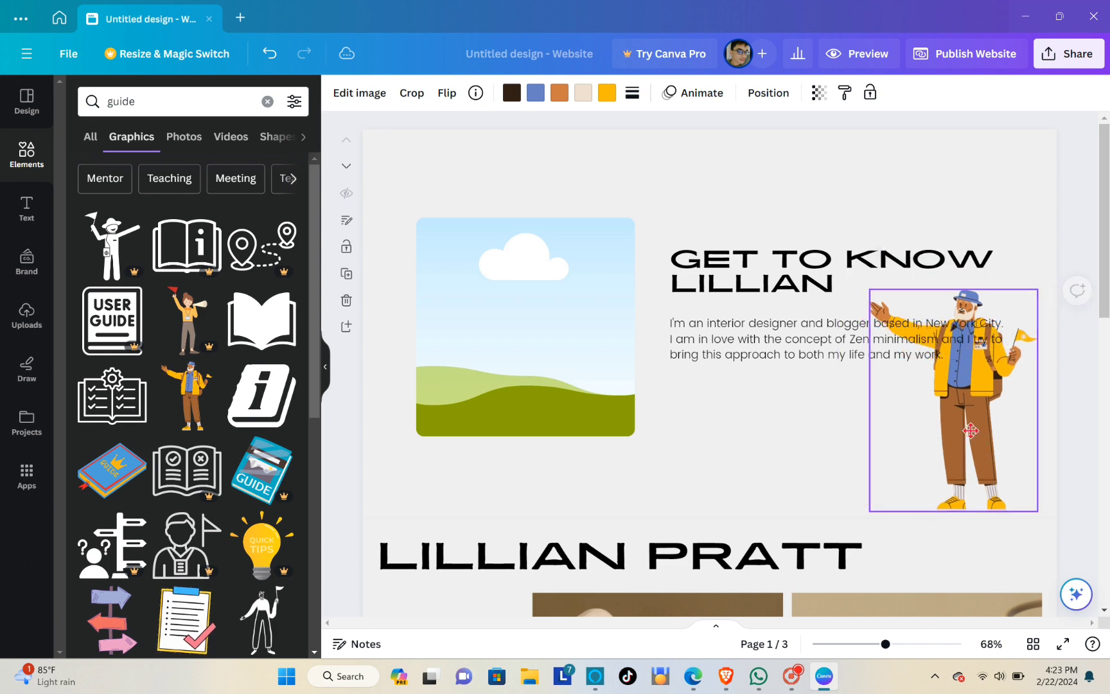
{"action": "left_click", "coordinate": [829, 390]}
Fill the image frame on page 1 with the uploaded Monopoly GO! picture of the man in glasses.
{"action": "left_click", "coordinate": [525, 347]}
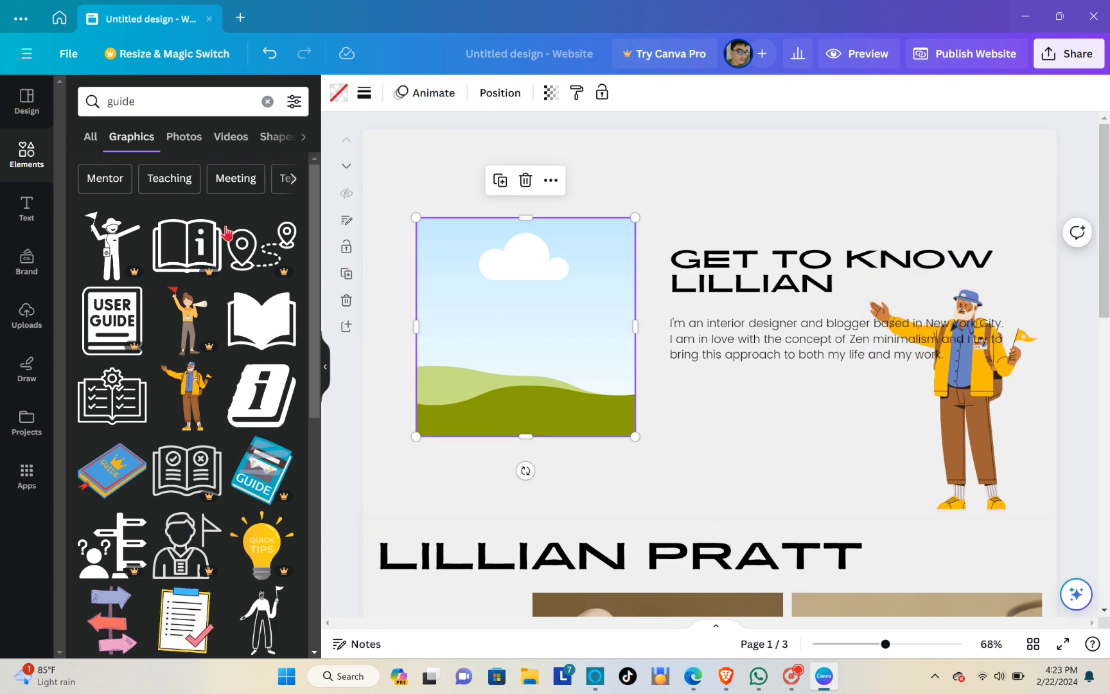
{"action": "left_click", "coordinate": [14, 313]}
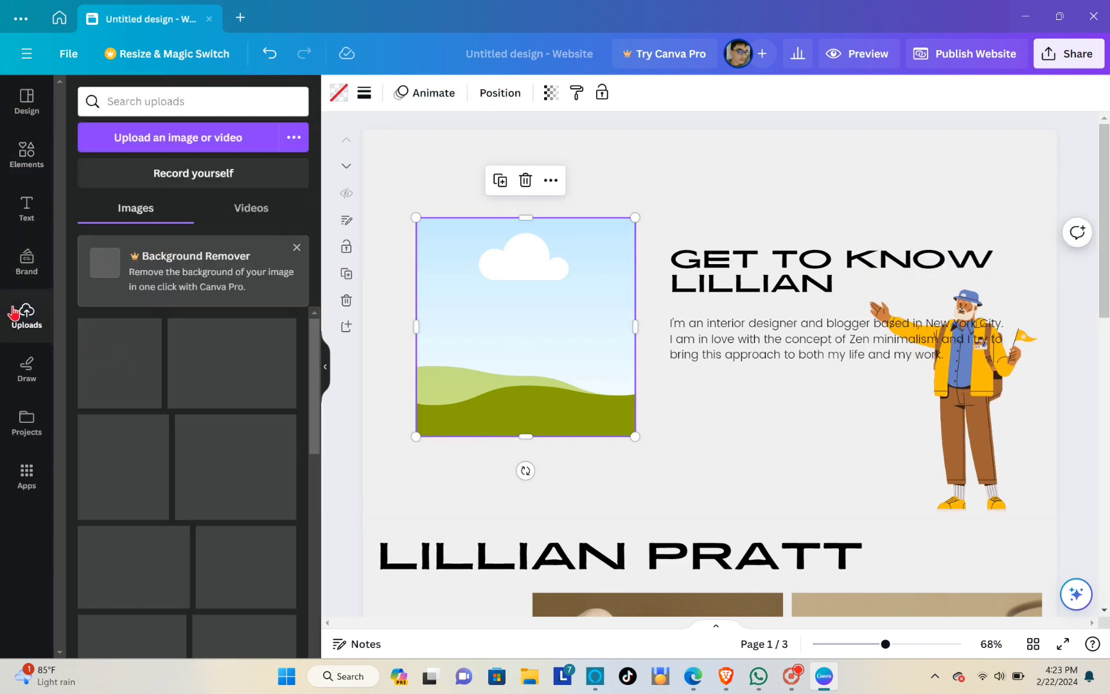
{"action": "scroll", "coordinate": [560, 350], "scroll_direction": "down", "scroll_amount": 5}
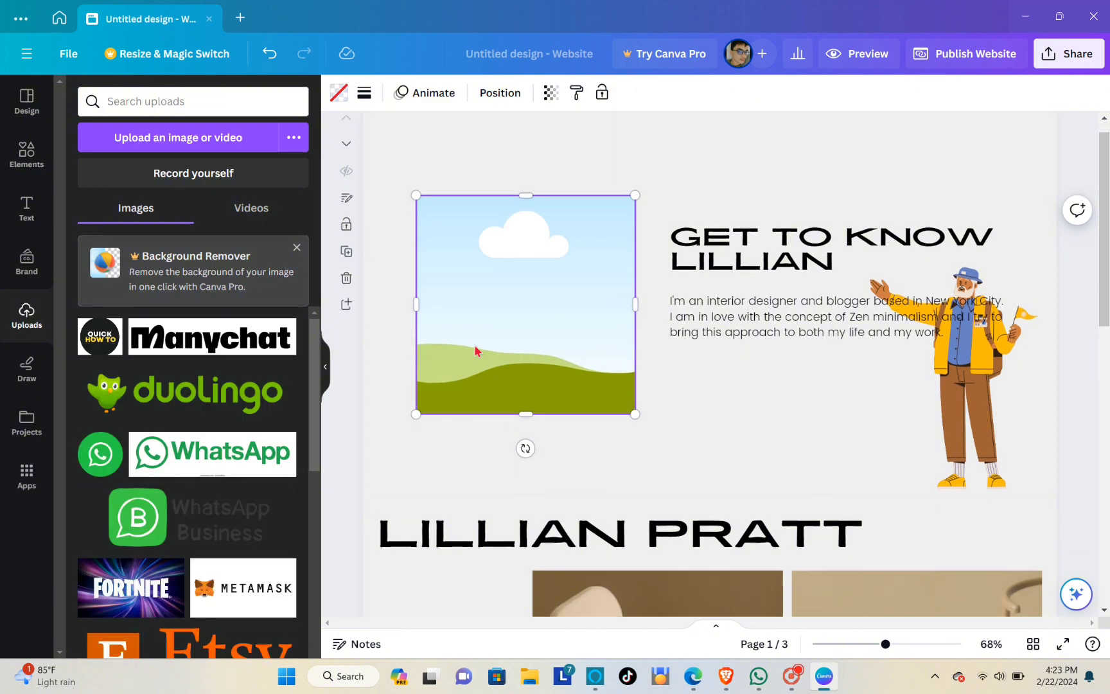
{"action": "scroll", "coordinate": [244, 450], "scroll_direction": "down", "scroll_amount": 3}
{"action": "left_click", "coordinate": [492, 322]}
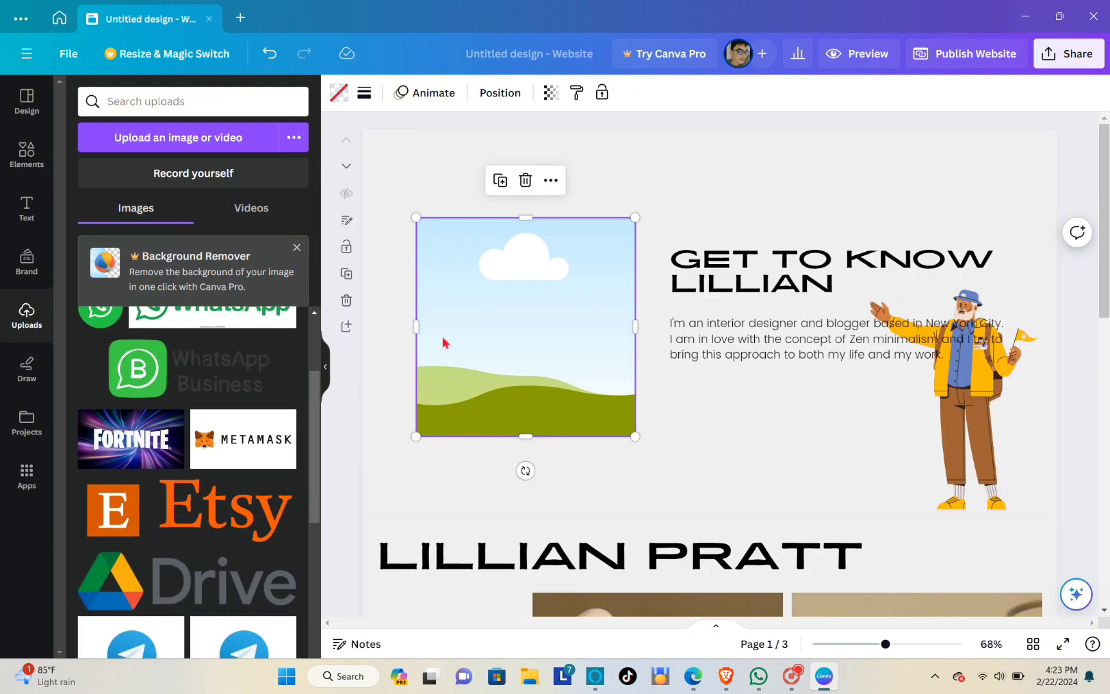
{"action": "scroll", "coordinate": [183, 386], "scroll_direction": "down", "scroll_amount": 10}
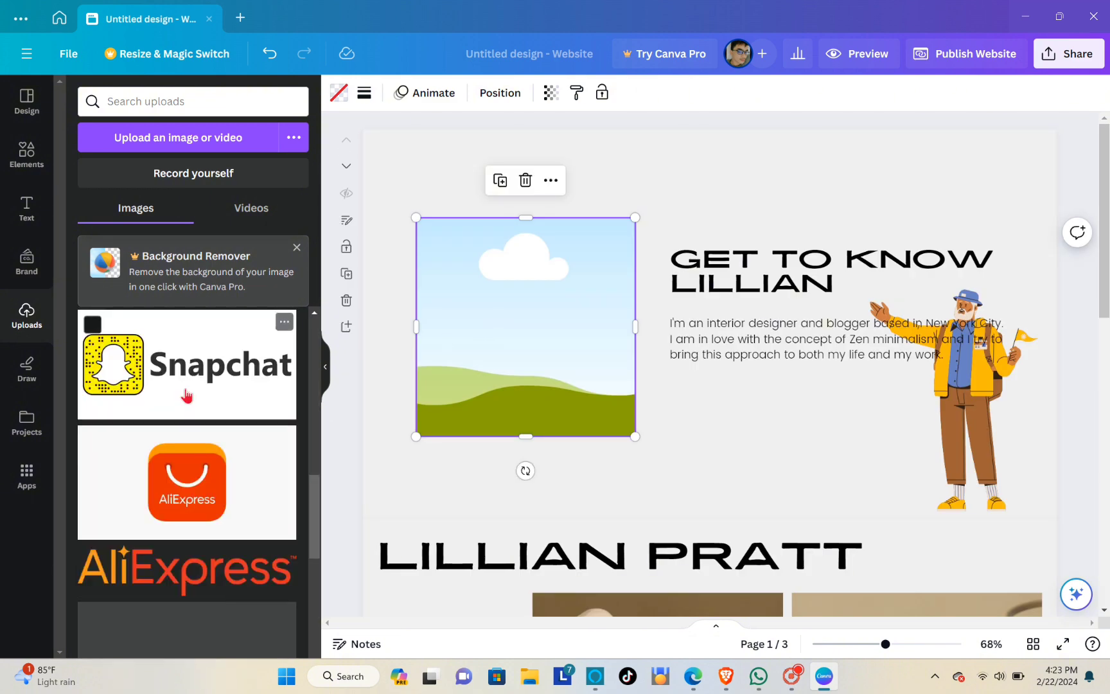
{"action": "scroll", "coordinate": [188, 393], "scroll_direction": "up", "scroll_amount": 2}
{"action": "scroll", "coordinate": [191, 398], "scroll_direction": "down", "scroll_amount": 2}
{"action": "scroll", "coordinate": [191, 397], "scroll_direction": "down", "scroll_amount": 8}
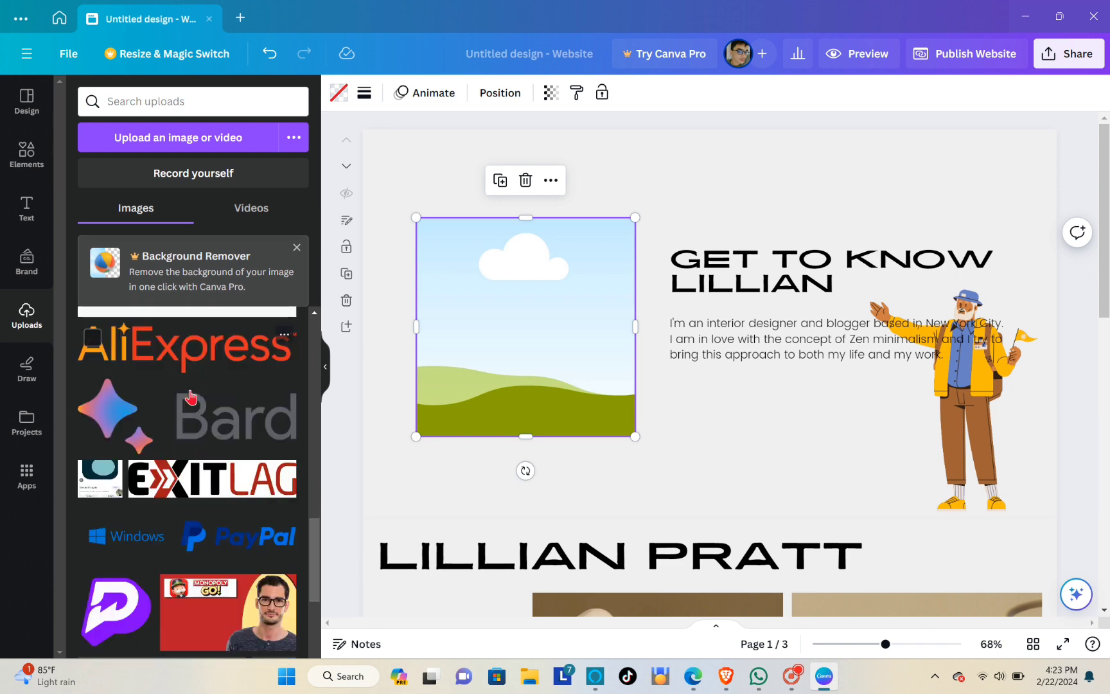
{"action": "scroll", "coordinate": [196, 397], "scroll_direction": "up", "scroll_amount": 3}
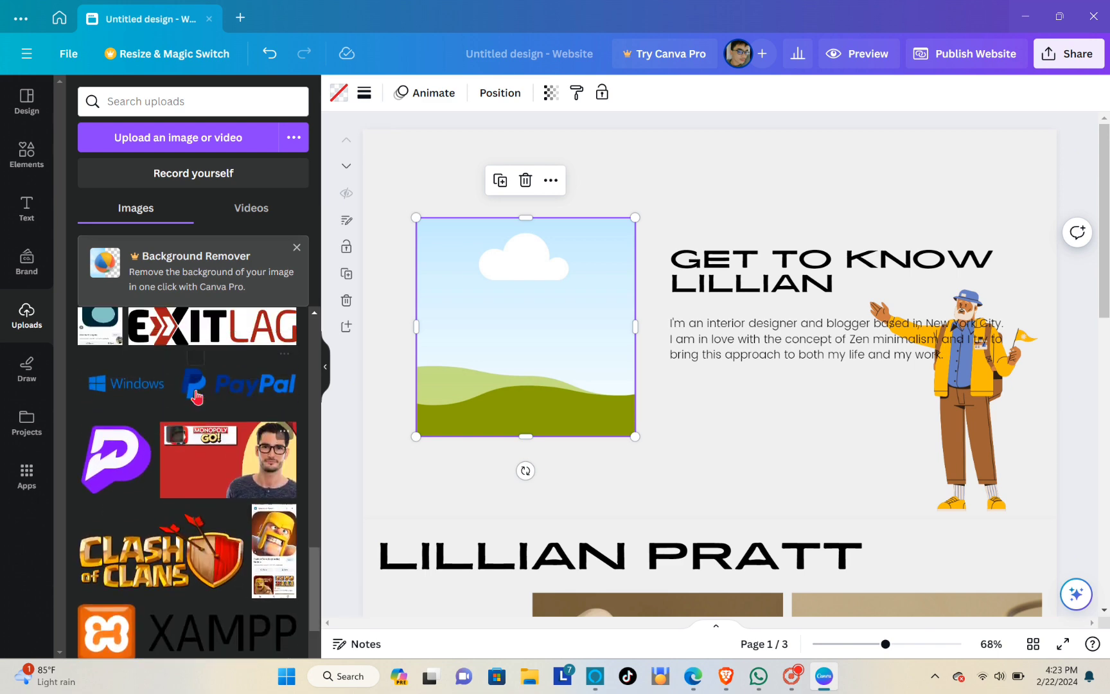
{"action": "left_click_drag", "start_coordinate": [238, 466], "coordinate": [433, 338]}
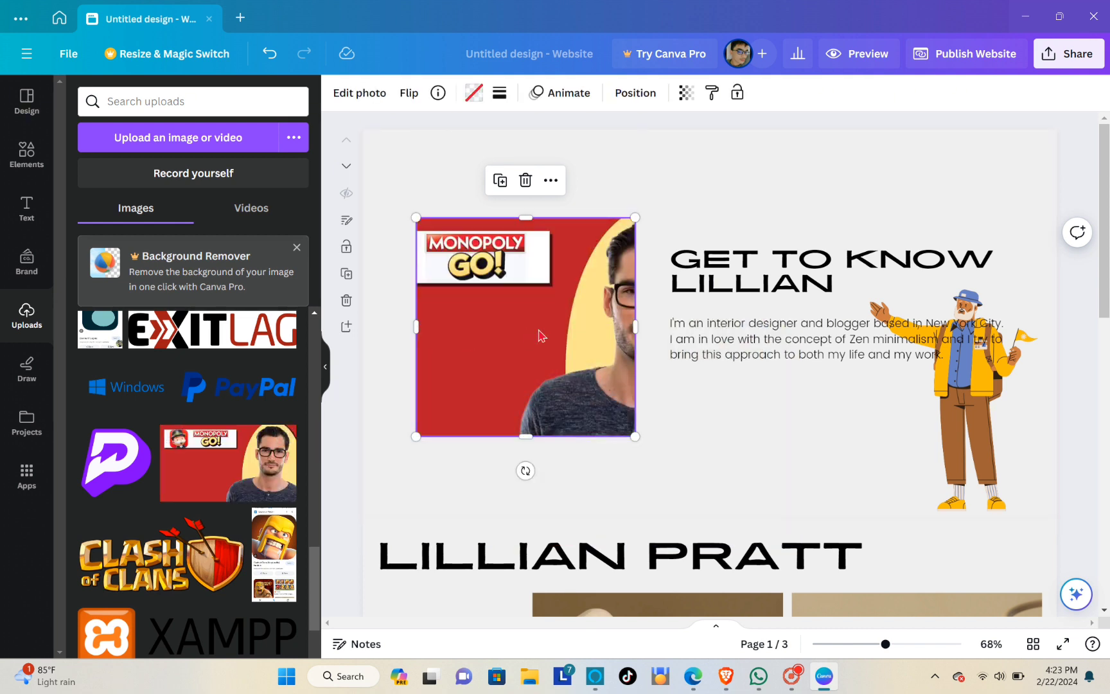
Reposition the picture's crop inside the frame so the man in glasses is fully in view.
{"action": "right_click", "coordinate": [565, 312]}
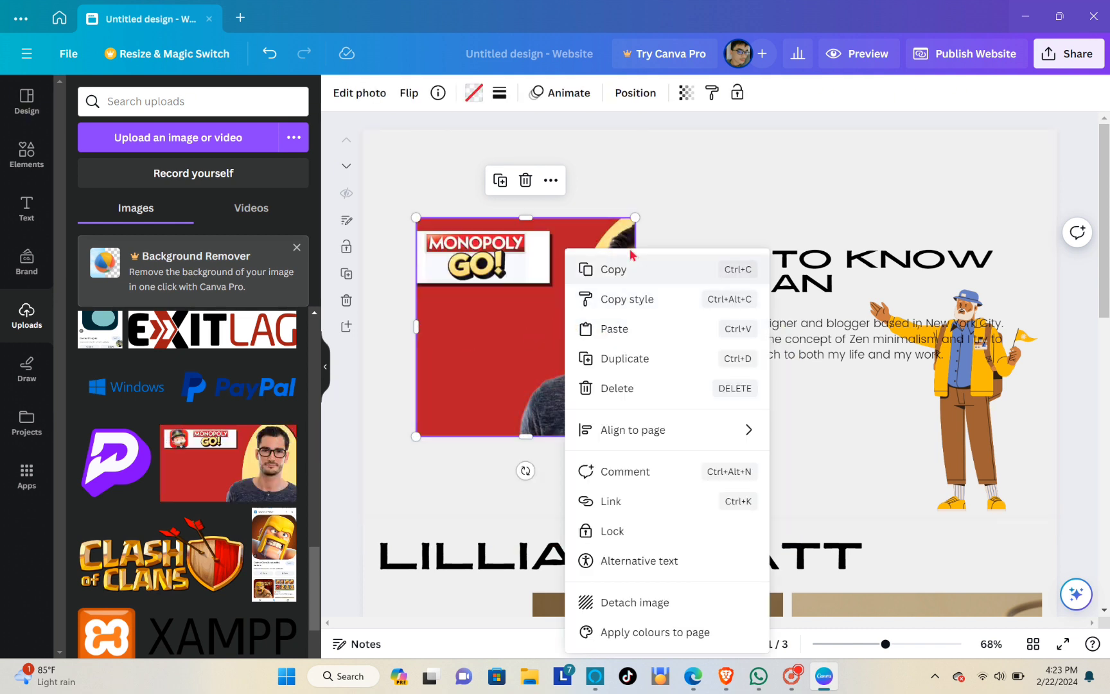
{"action": "left_click", "coordinate": [362, 106]}
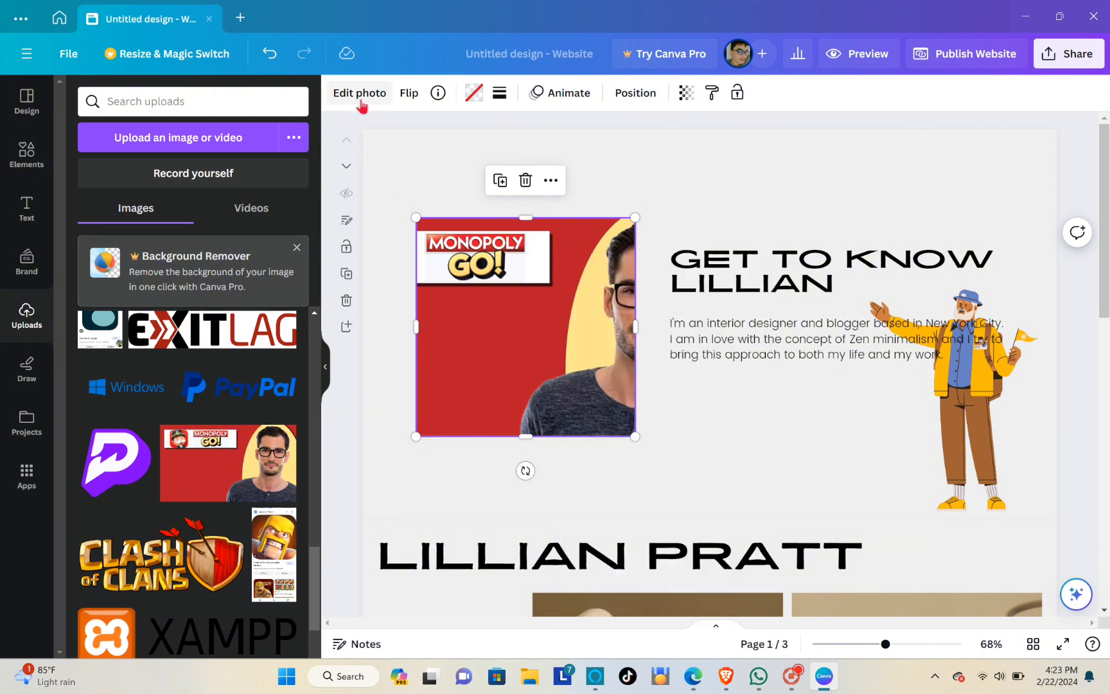
{"action": "left_click", "coordinate": [365, 97]}
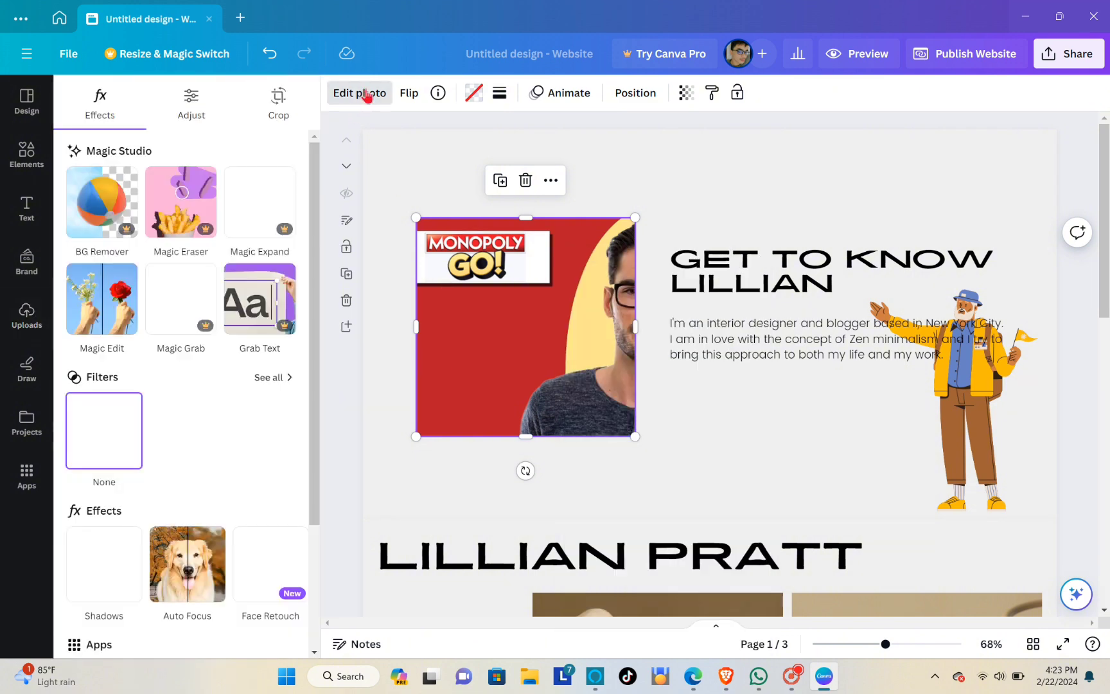
{"action": "left_click", "coordinate": [287, 116]}
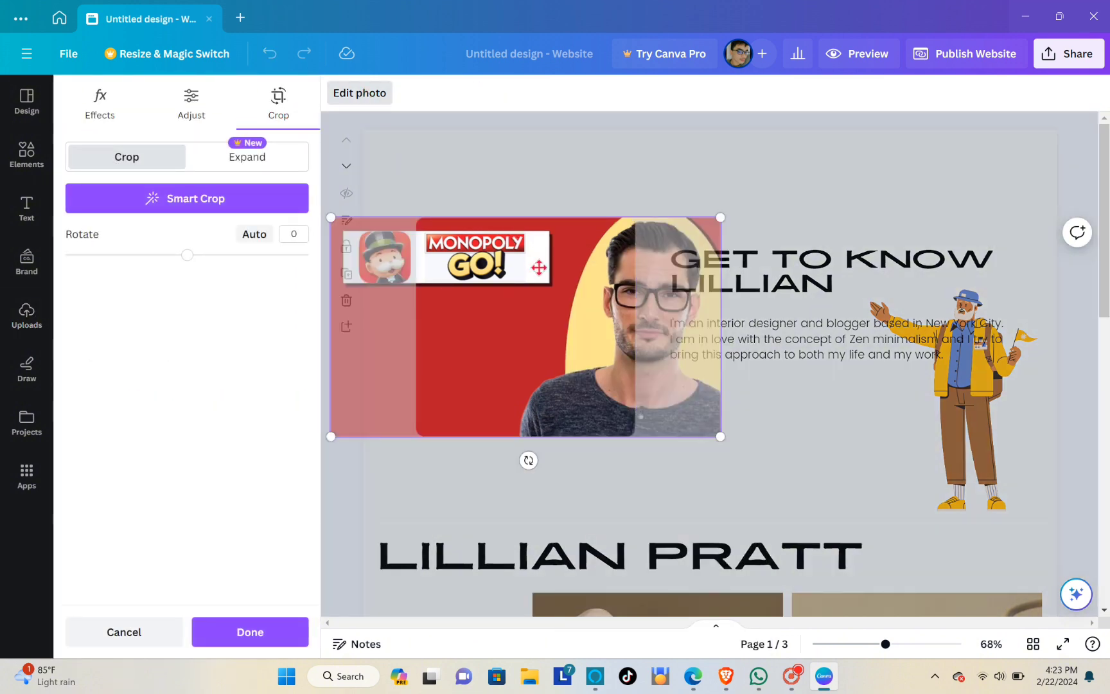
{"action": "left_click_drag", "start_coordinate": [601, 316], "coordinate": [491, 318]}
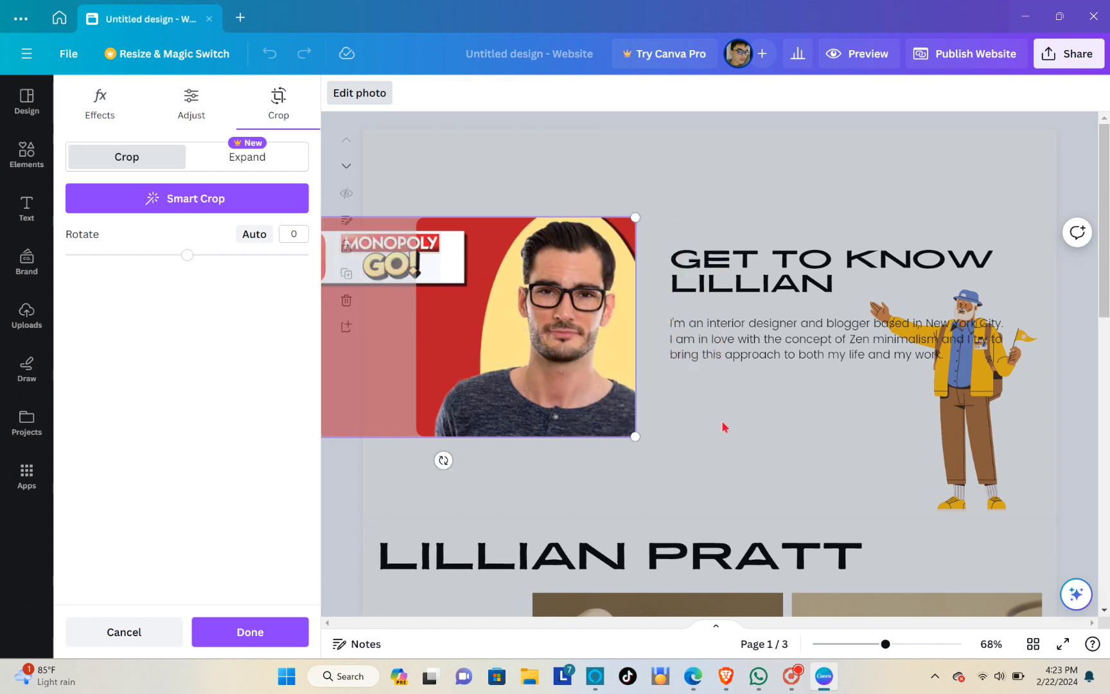
{"action": "left_click", "coordinate": [722, 431]}
{"action": "left_click", "coordinate": [707, 471]}
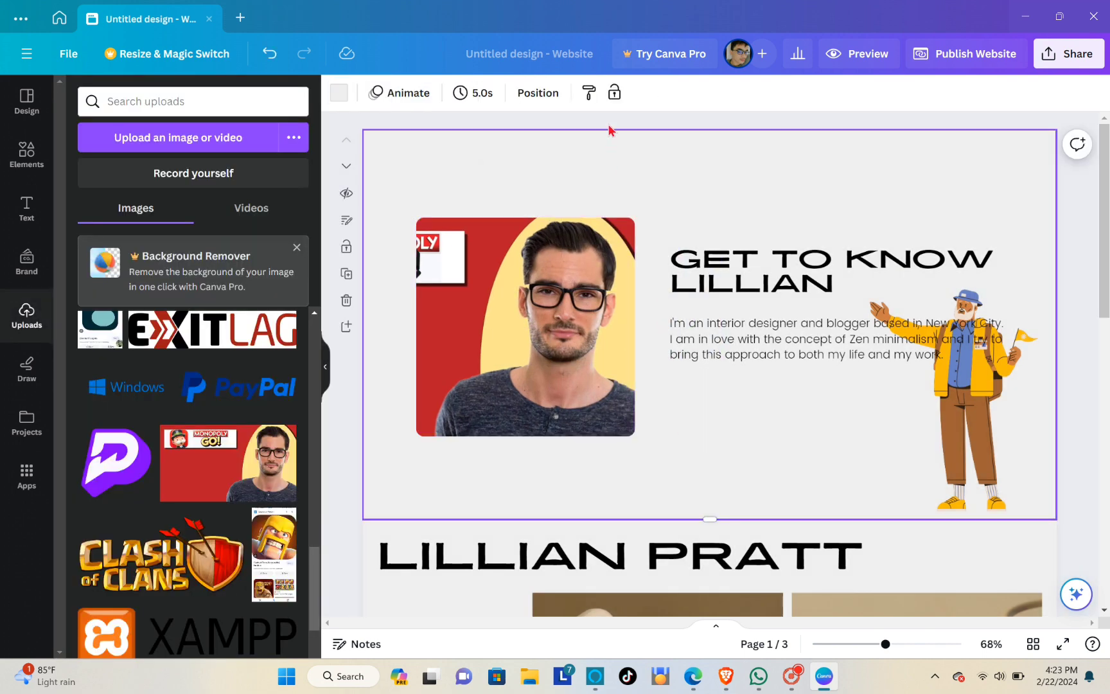
Replace the "Get to know" heading text on page 1 with "QUICK HOW TO".
{"action": "left_click", "coordinate": [797, 295]}
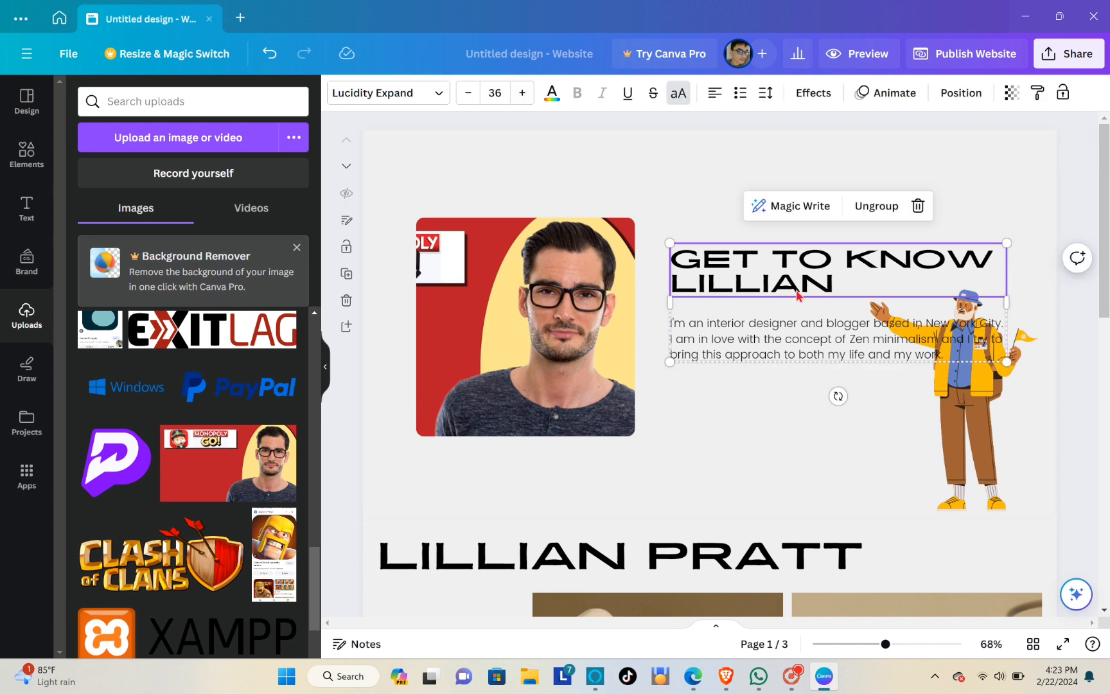
{"action": "double_click", "coordinate": [838, 280]}
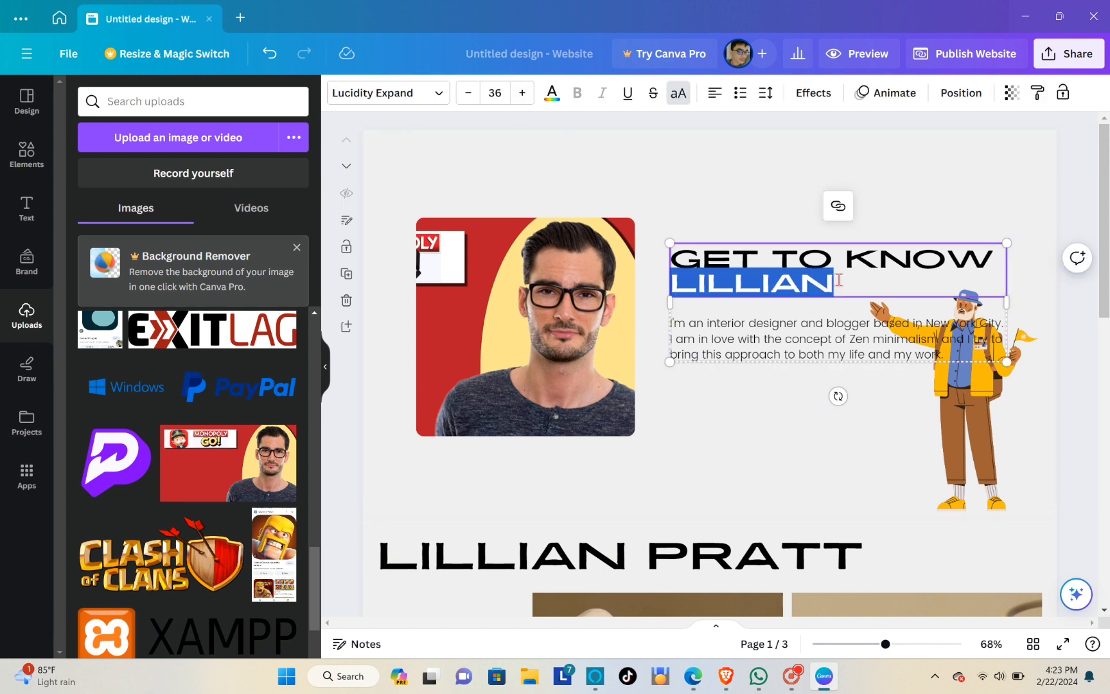
{"action": "key", "text": "BackSpace"}
{"action": "key", "text": "BackSpace"}
{"action": "key", "text": "BackSpace"}
{"action": "key", "text": "BackSpace"}
{"action": "key", "text": "BackSpace"}
{"action": "key", "text": "BackSpace"}
{"action": "key", "text": "BackSpace"}
{"action": "key", "text": "BackSpace"}
{"action": "key", "text": "BackSpace"}
{"action": "key", "text": "BackSpace"}
{"action": "key", "text": "BackSpace"}
{"action": "key", "text": "BackSpace"}
{"action": "key", "text": "BackSpace"}
{"action": "key", "text": "Caps_Lock"}
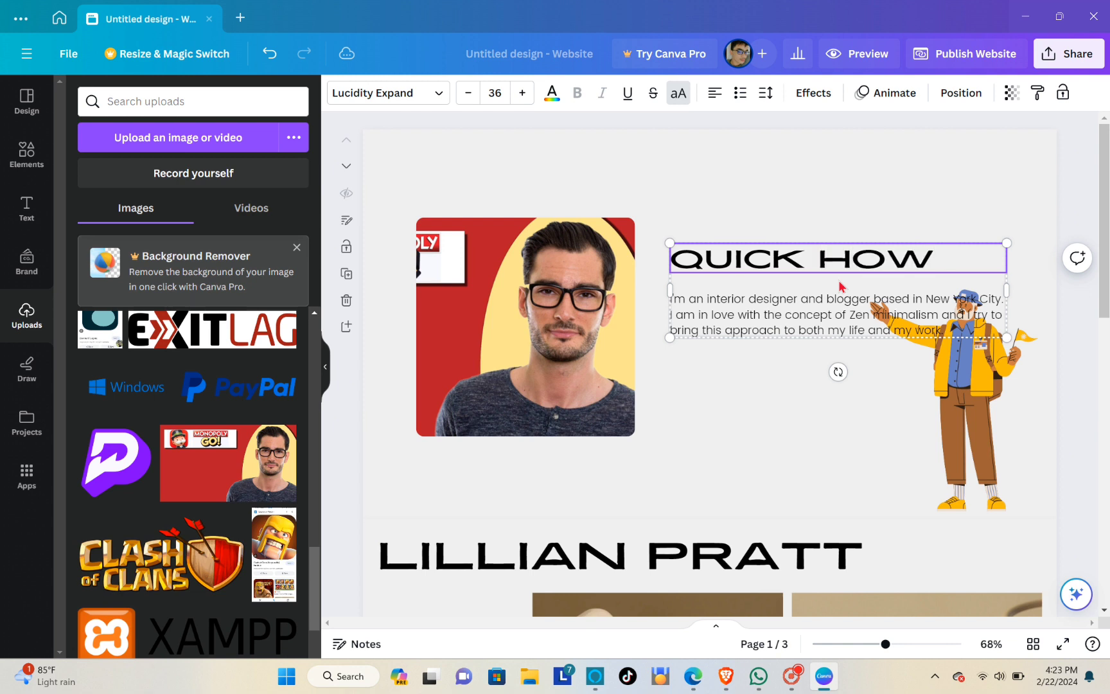
{"action": "type", "text": "TO"}
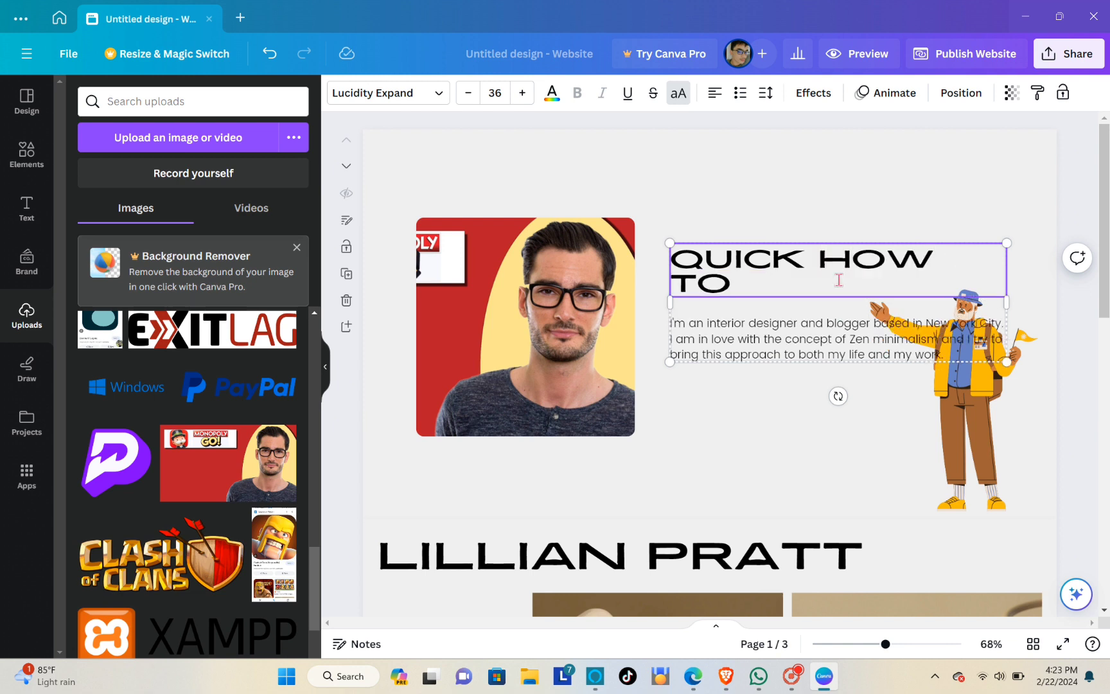
Delete the interior designer description paragraph from page 1 and move the "QUICK HOW TO" heading slightly down.
{"action": "left_click", "coordinate": [930, 341]}
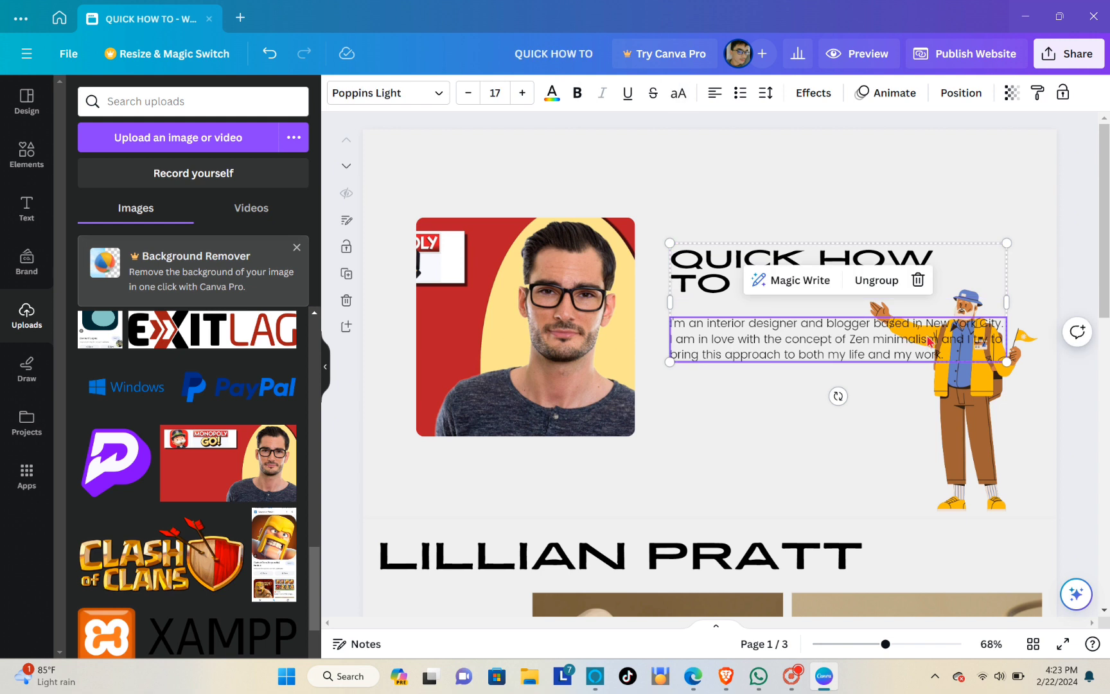
{"action": "left_click", "coordinate": [916, 279]}
{"action": "left_click_drag", "start_coordinate": [848, 257], "coordinate": [831, 273]}
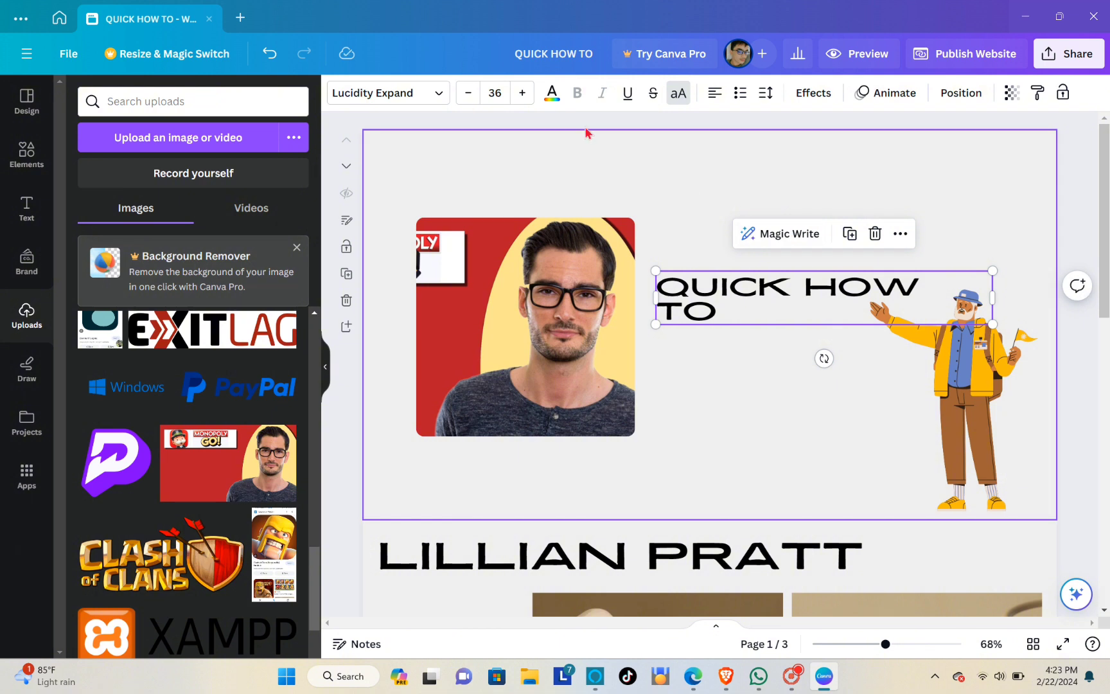
Change the font of the "QUICK HOW TO" heading to Lexend Exa.
{"action": "left_click", "coordinate": [411, 99]}
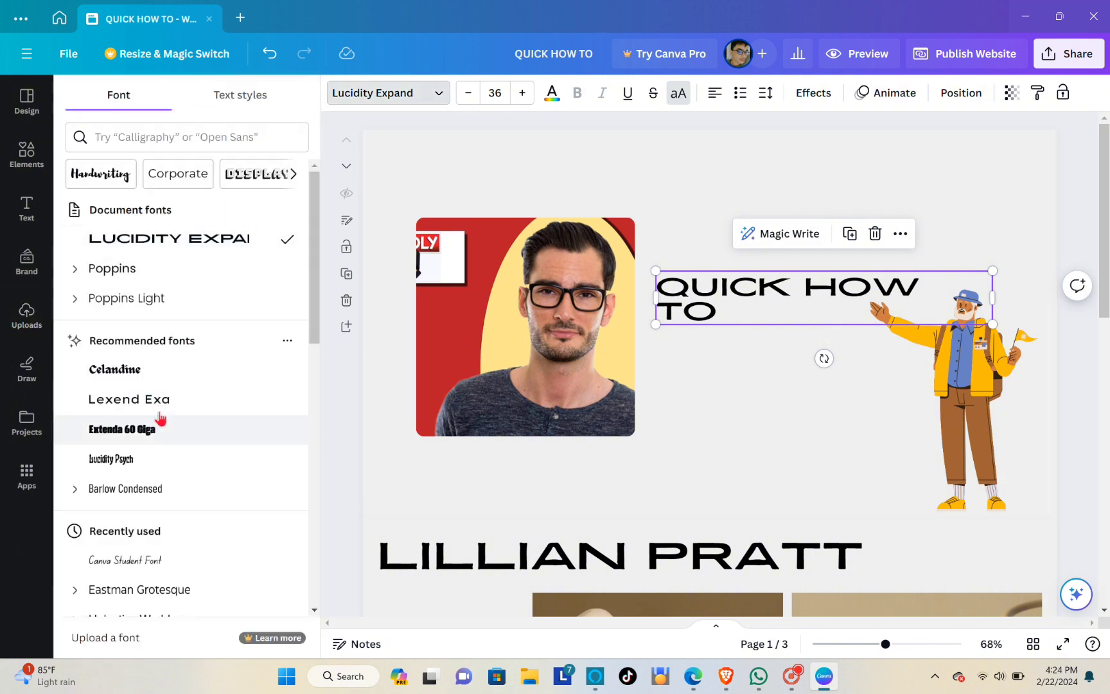
{"action": "left_click", "coordinate": [161, 409]}
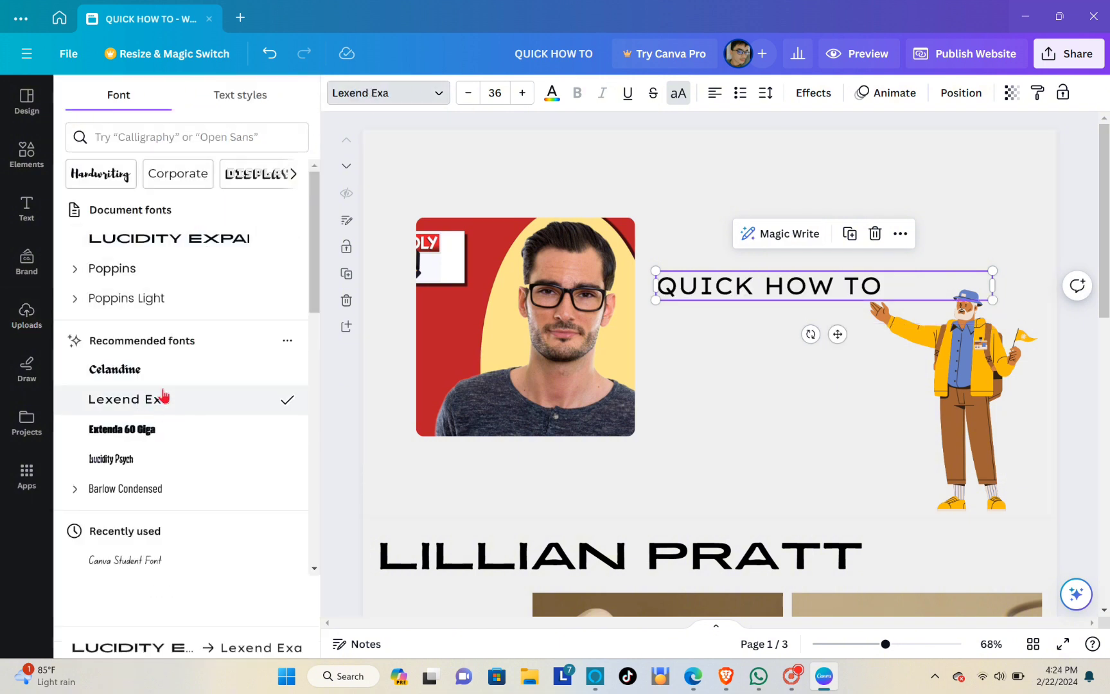
{"action": "left_click", "coordinate": [798, 384]}
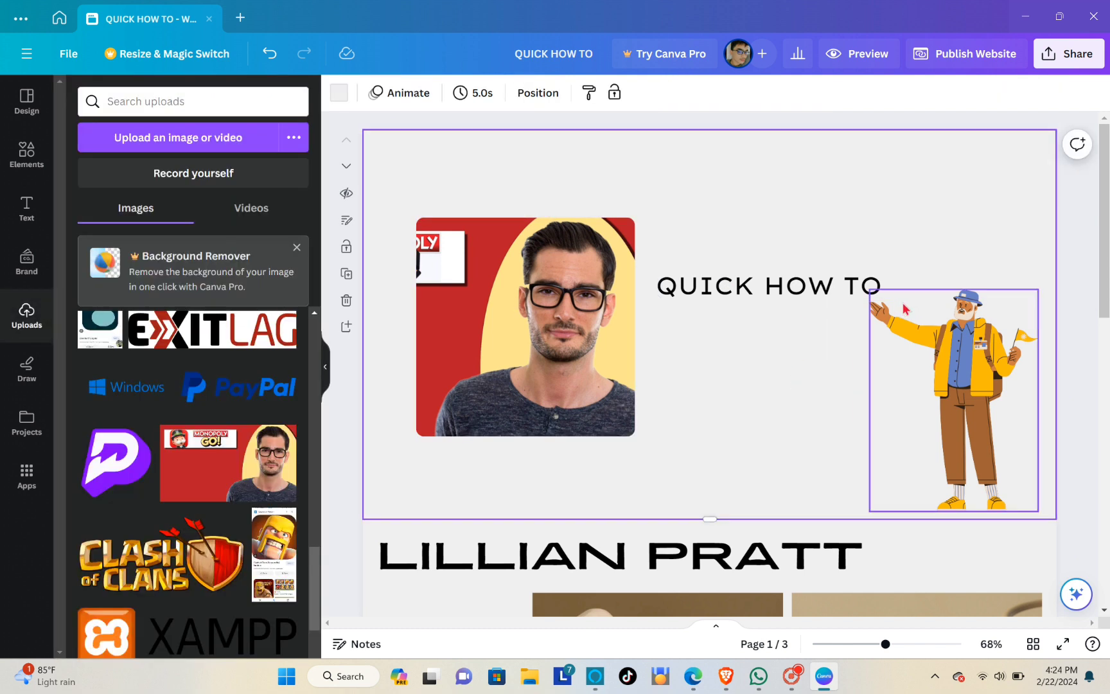
Enlarge the "QUICK HOW TO" heading to a font size of about 48.7 and move it slightly up, above the tour guide.
{"action": "left_click", "coordinate": [942, 308]}
{"action": "left_click_drag", "start_coordinate": [1020, 325], "coordinate": [1092, 334]}
{"action": "mouse_move", "coordinate": [1025, 293]}
{"action": "left_mouse_down"}
{"action": "mouse_move", "coordinate": [988, 257]}
{"action": "mouse_move", "coordinate": [1023, 275]}
{"action": "left_mouse_up"}
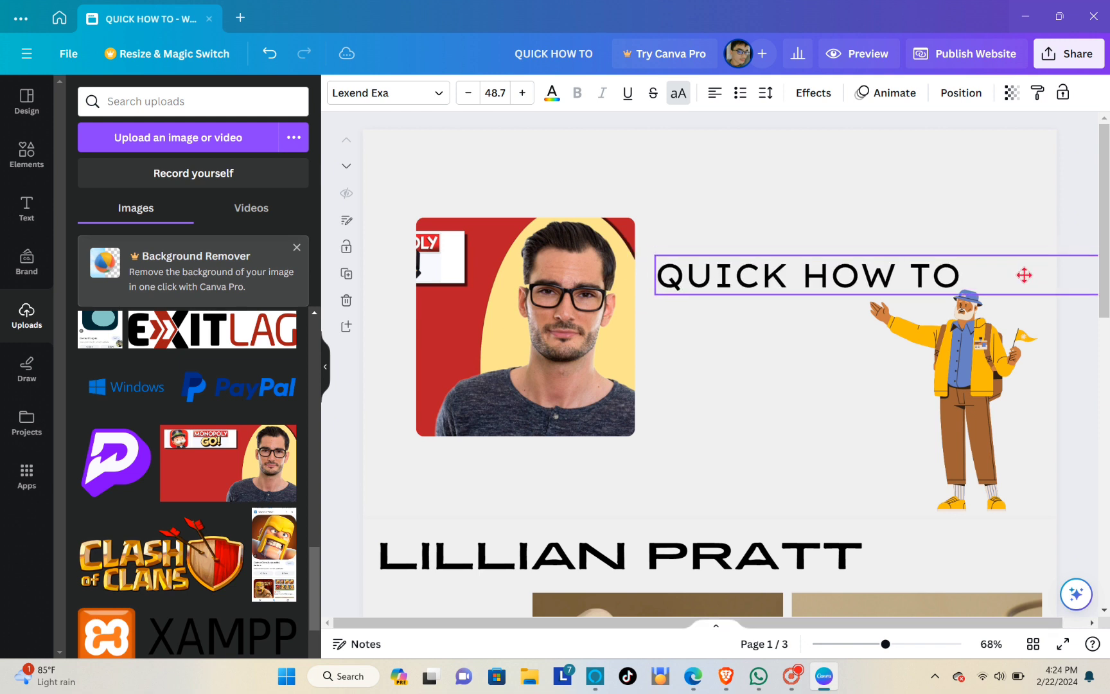
Add a square shape stretched into a banner across the top of page 1 and move the portrait photo down below it.
{"action": "left_click", "coordinate": [854, 390]}
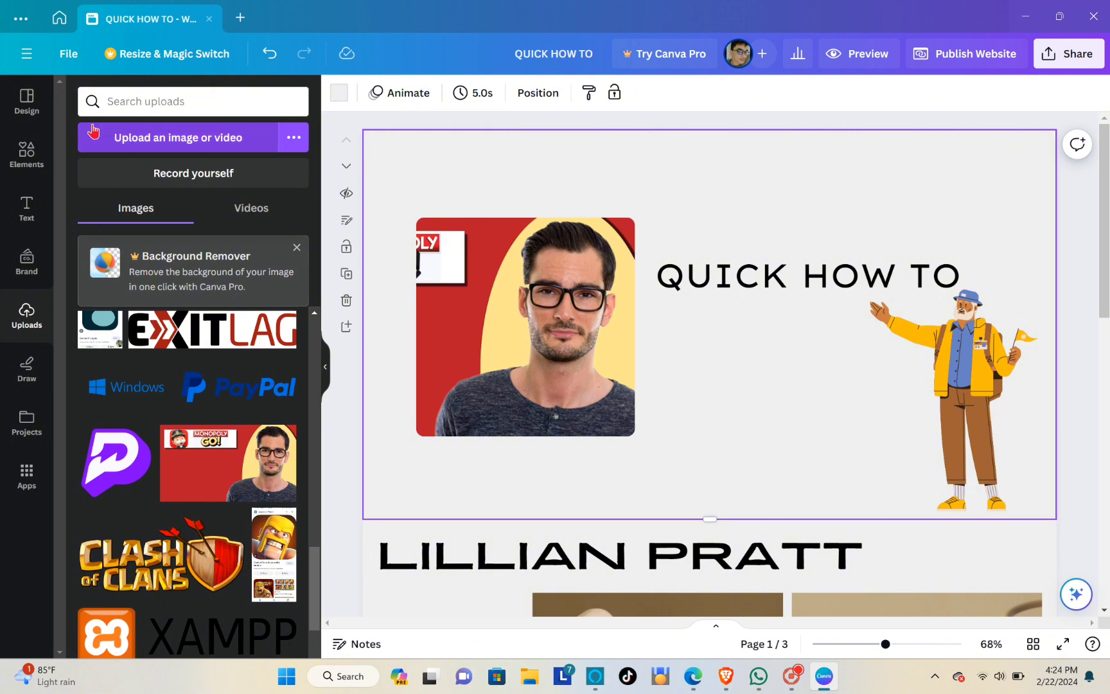
{"action": "left_click", "coordinate": [24, 154]}
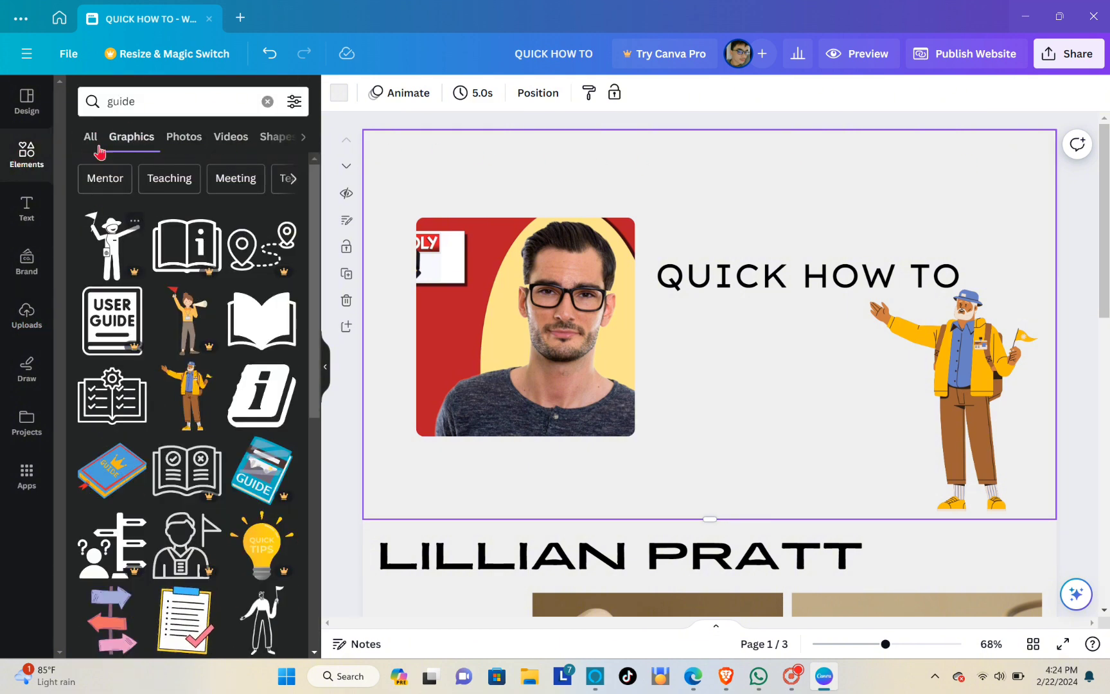
{"action": "left_click", "coordinate": [268, 101]}
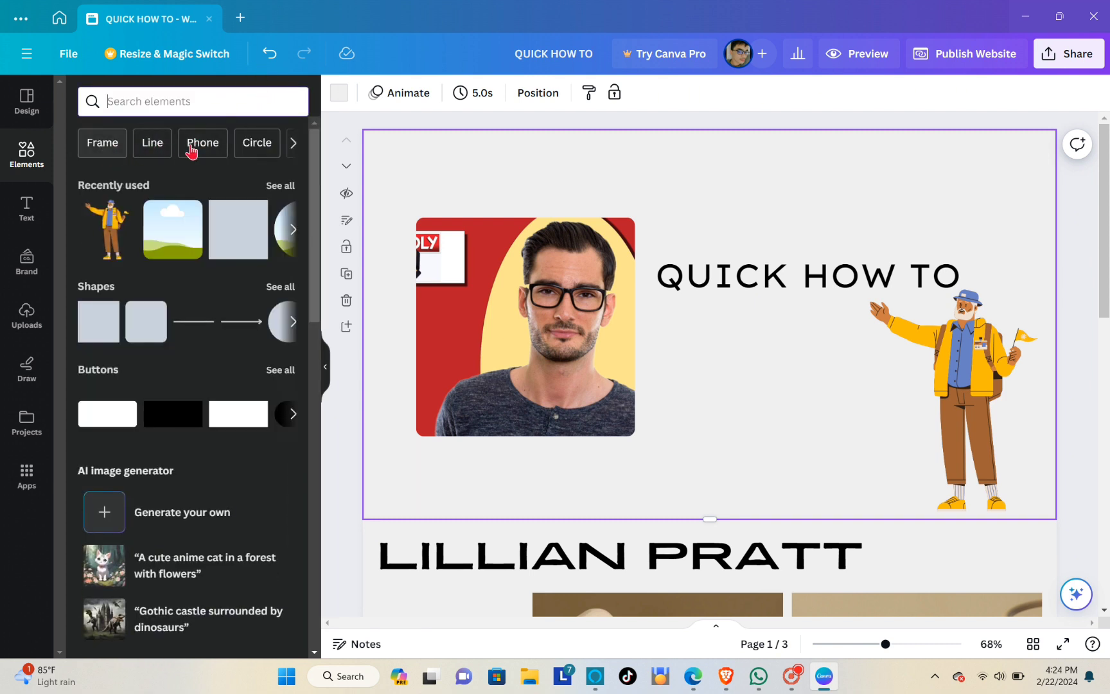
{"action": "left_click", "coordinate": [113, 331]}
{"action": "left_click_drag", "start_coordinate": [718, 366], "coordinate": [437, 219]}
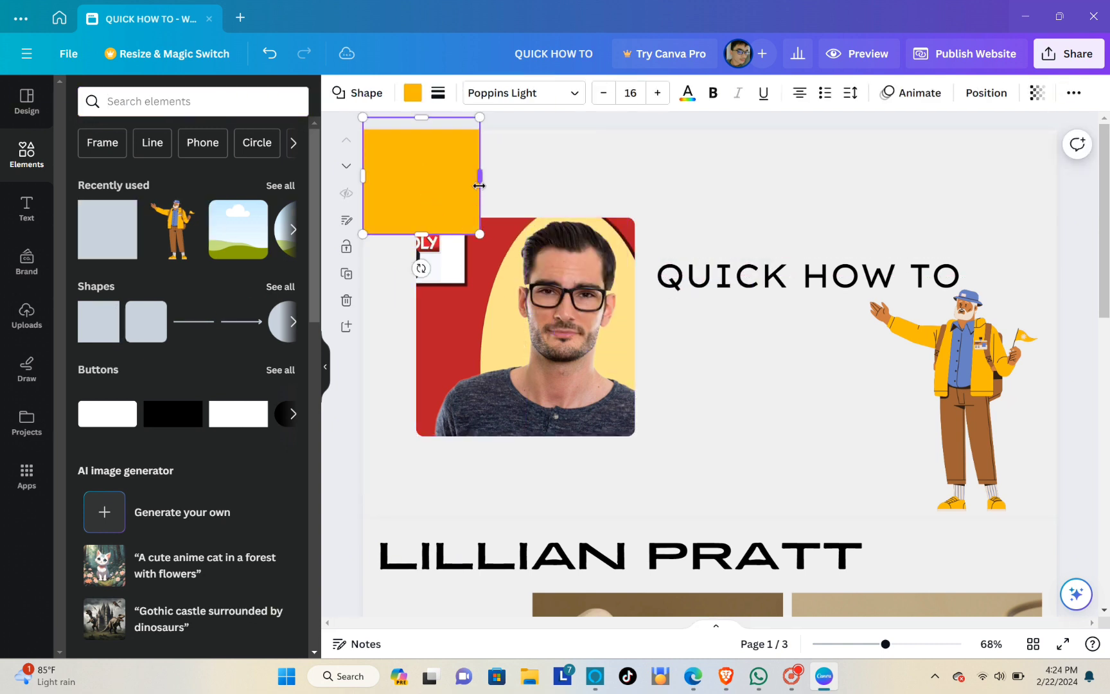
{"action": "left_click_drag", "start_coordinate": [591, 178], "coordinate": [1073, 176]}
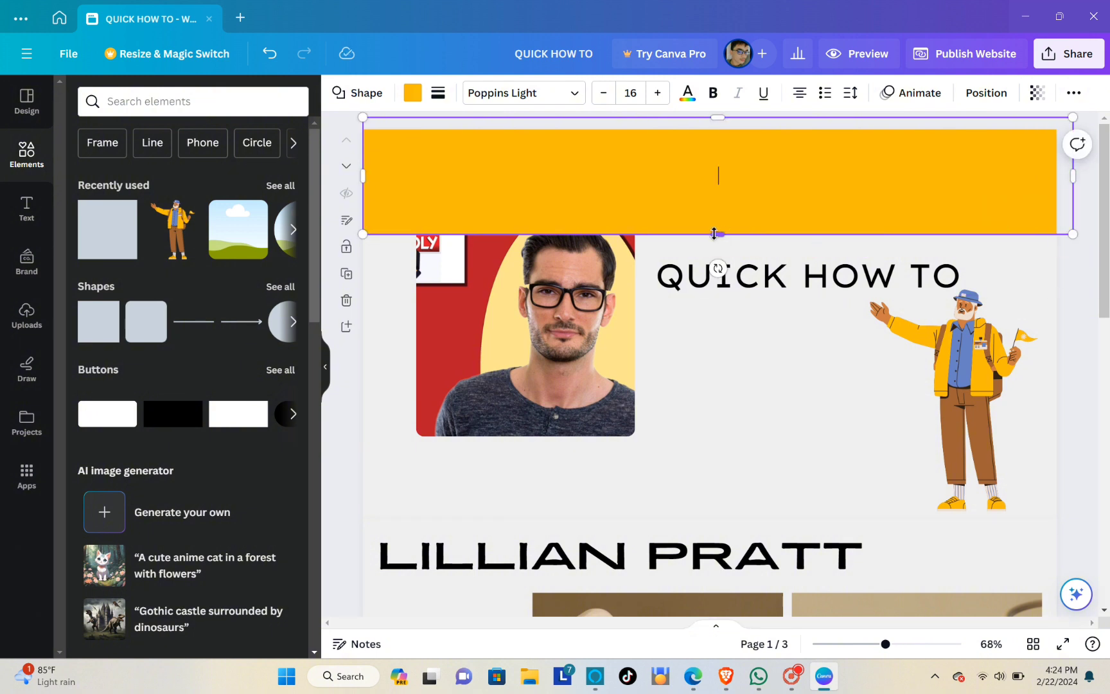
{"action": "left_click_drag", "start_coordinate": [708, 220], "coordinate": [714, 210]}
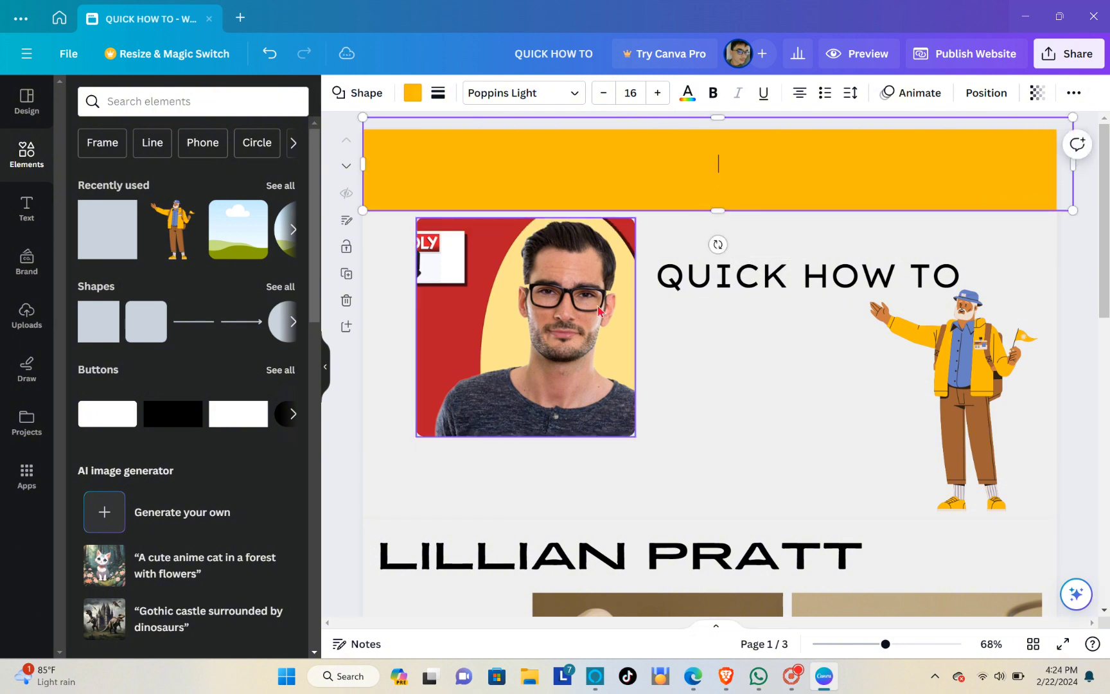
{"action": "left_click_drag", "start_coordinate": [592, 310], "coordinate": [579, 334]}
{"action": "left_click", "coordinate": [704, 367]}
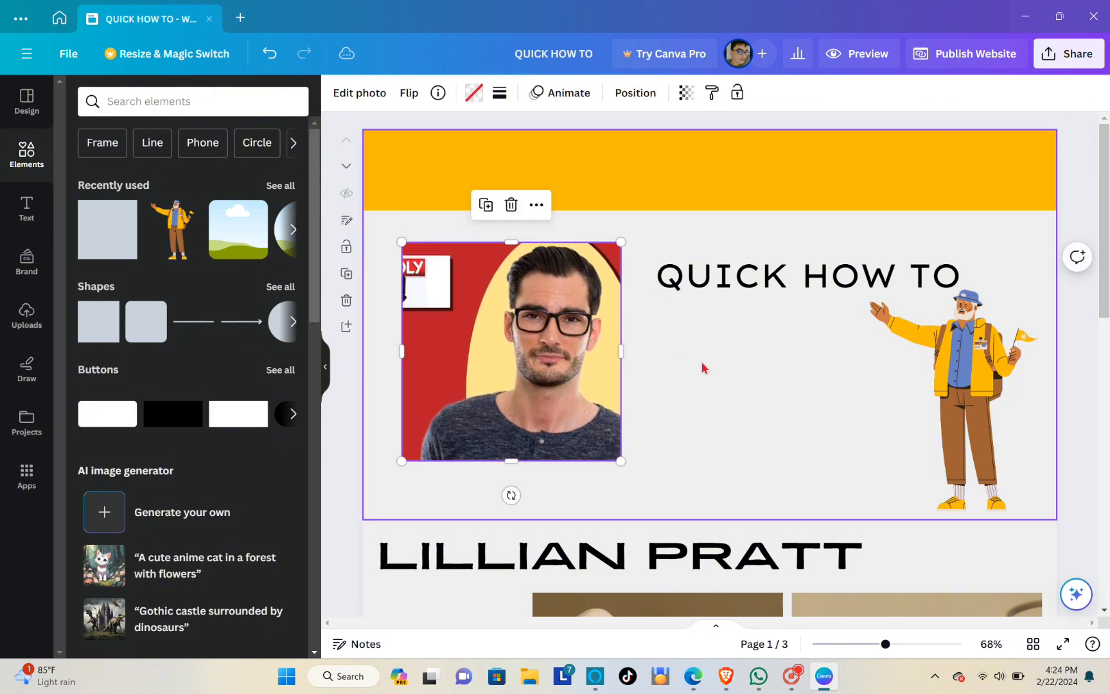
Try several solid and gradient fills on the header banner and settle on solid dark grey.
{"action": "left_click", "coordinate": [578, 184]}
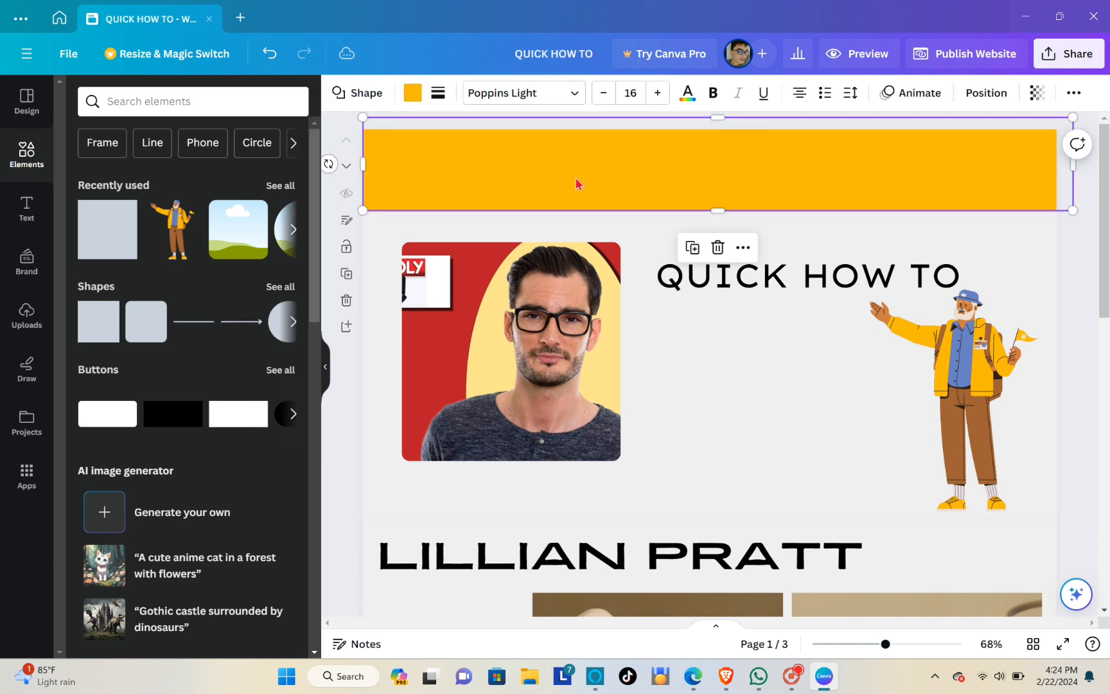
{"action": "left_click", "coordinate": [413, 93]}
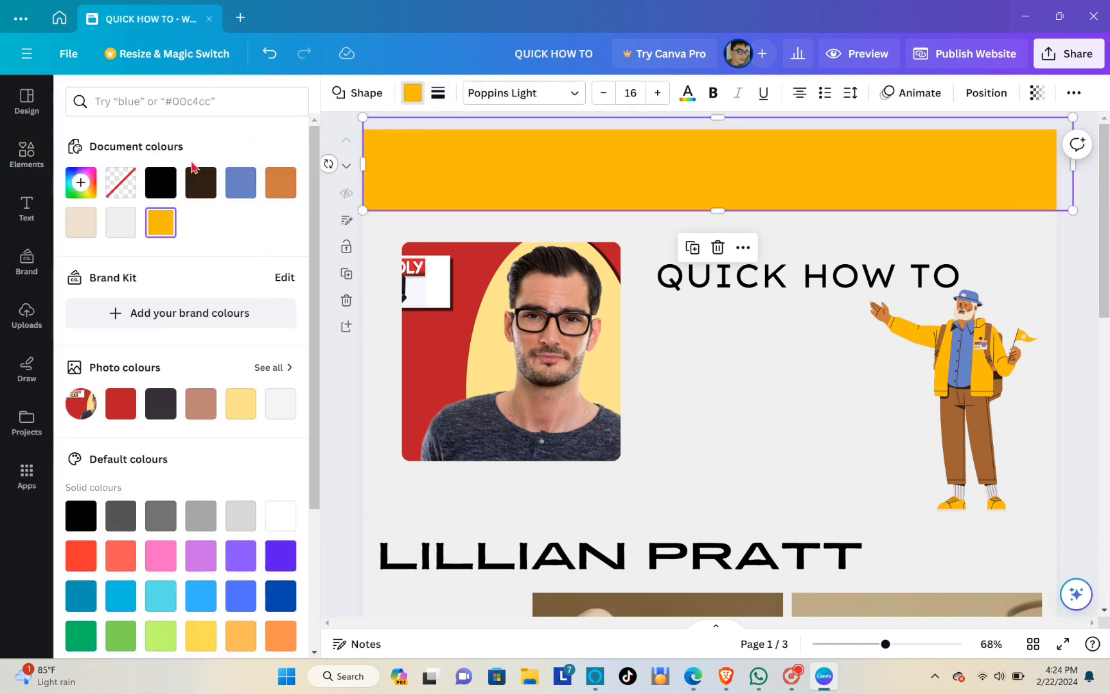
{"action": "left_click", "coordinate": [200, 184]}
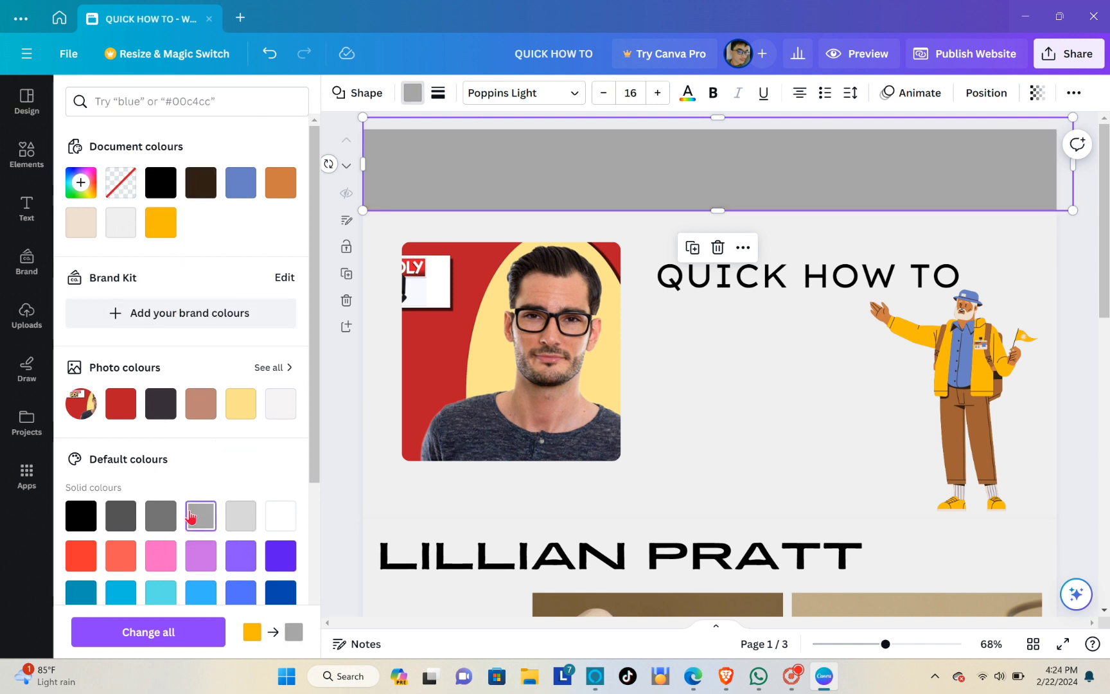
{"action": "left_click", "coordinate": [164, 508]}
{"action": "left_click", "coordinate": [279, 404]}
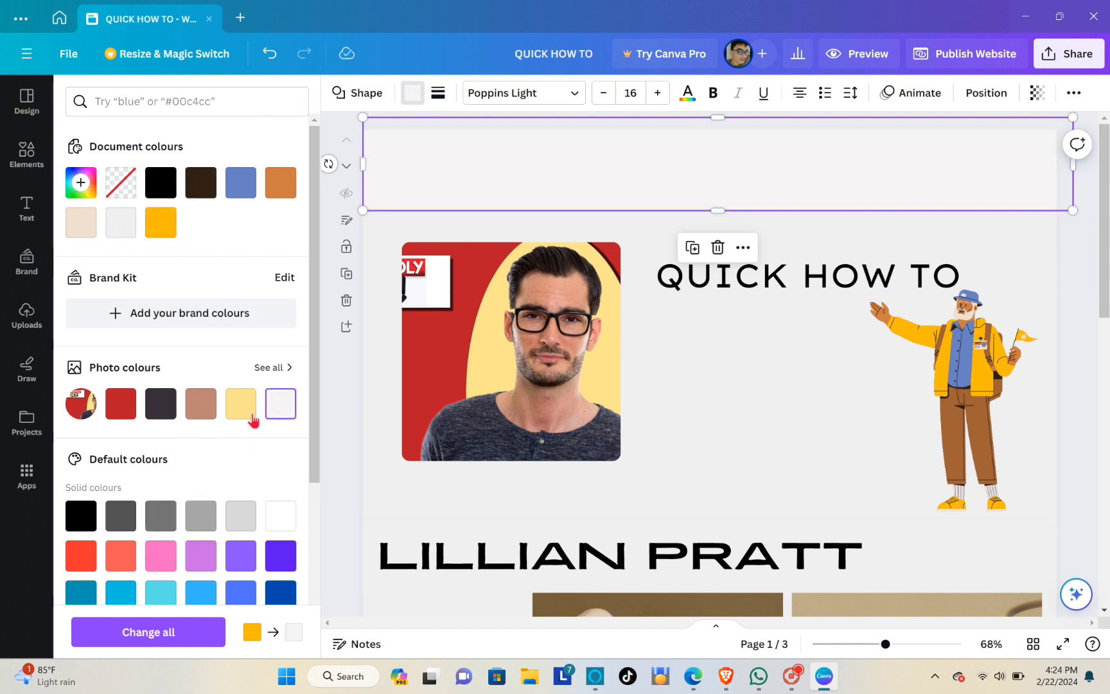
{"action": "scroll", "coordinate": [183, 492], "scroll_direction": "down", "scroll_amount": 3}
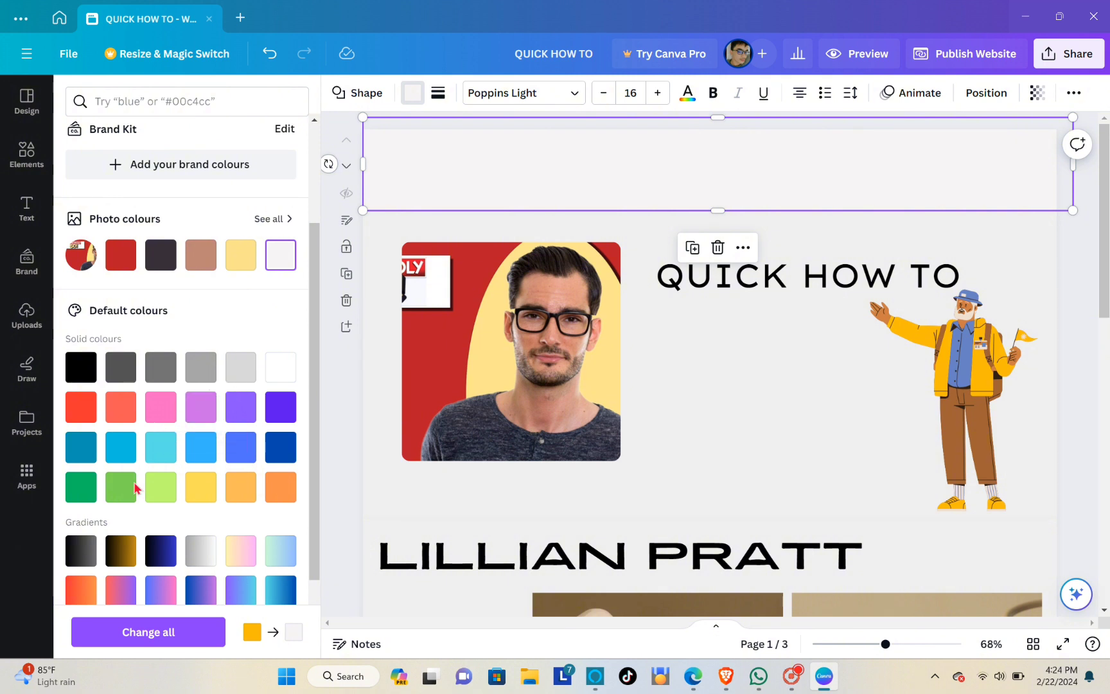
{"action": "left_click", "coordinate": [129, 547]}
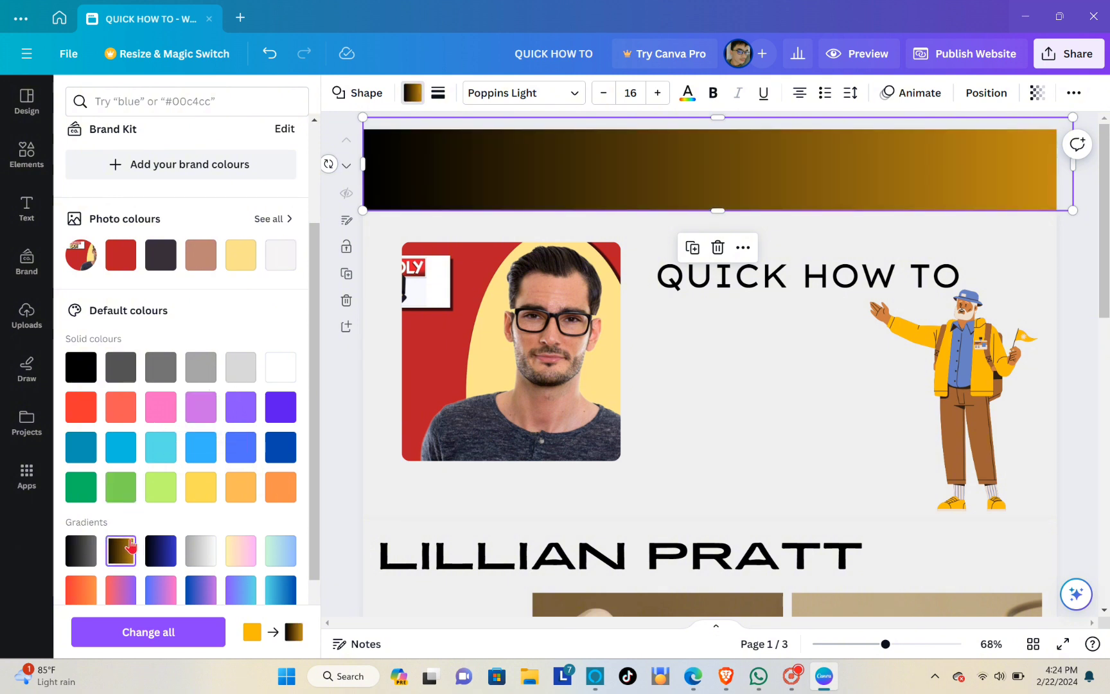
{"action": "left_click", "coordinate": [74, 552]}
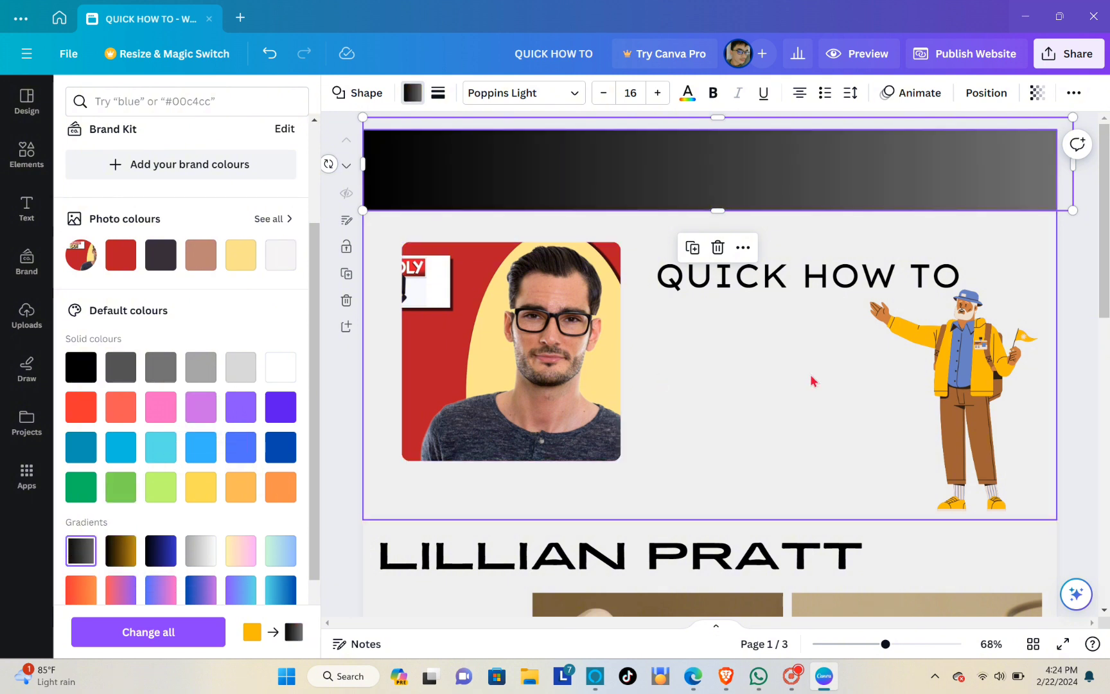
{"action": "left_click", "coordinate": [115, 377]}
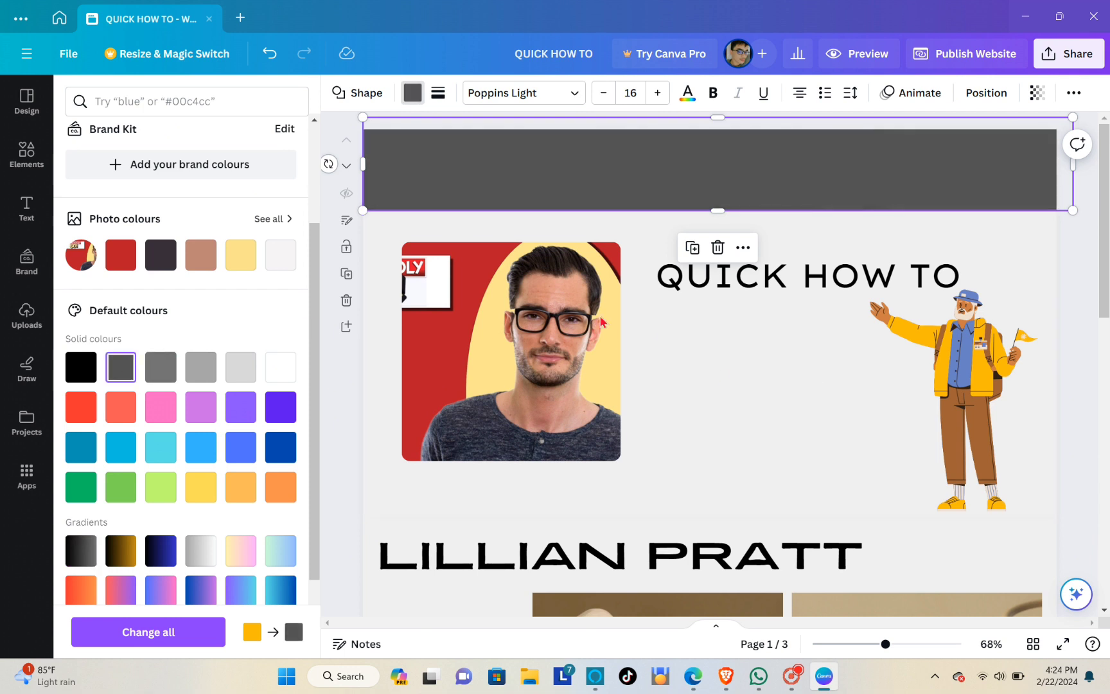
{"action": "left_click", "coordinate": [677, 332]}
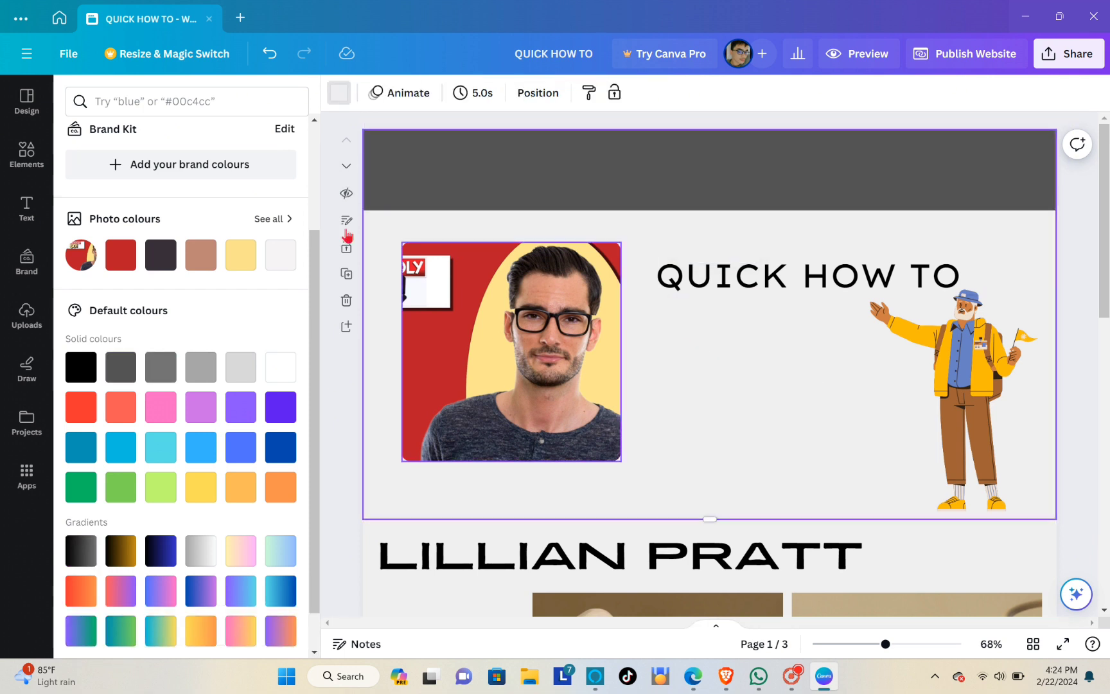
Add a heading text to page 1 and replace its placeholder wording with "Blog".
{"action": "left_click", "coordinate": [26, 212]}
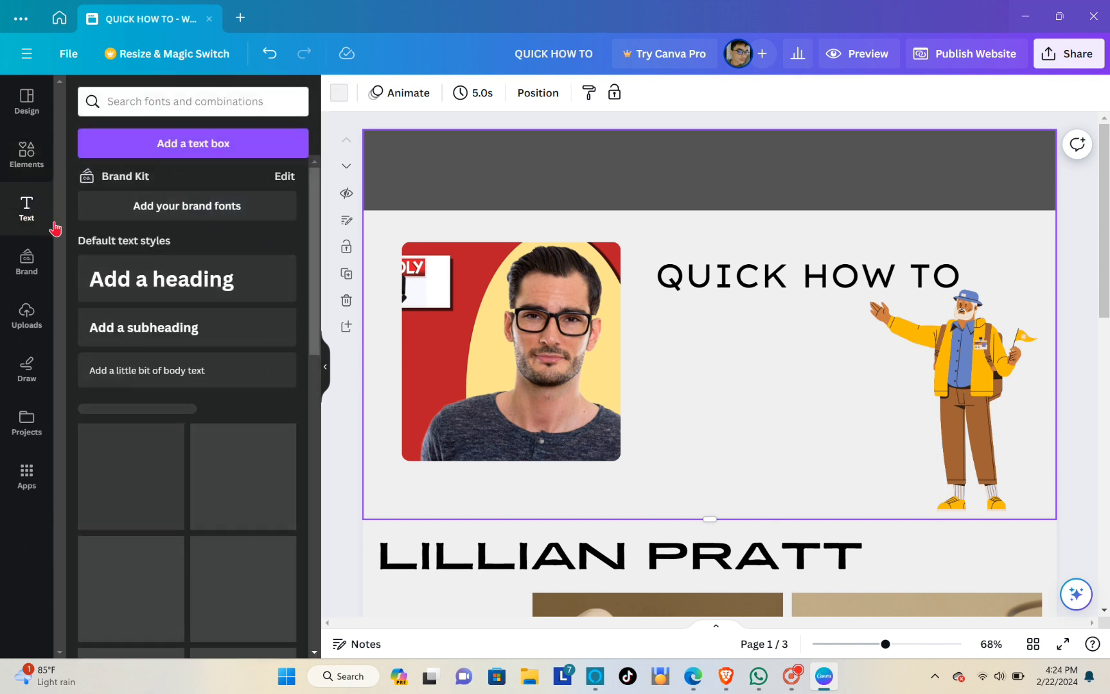
{"action": "left_click", "coordinate": [176, 289]}
{"action": "left_click", "coordinate": [832, 325]}
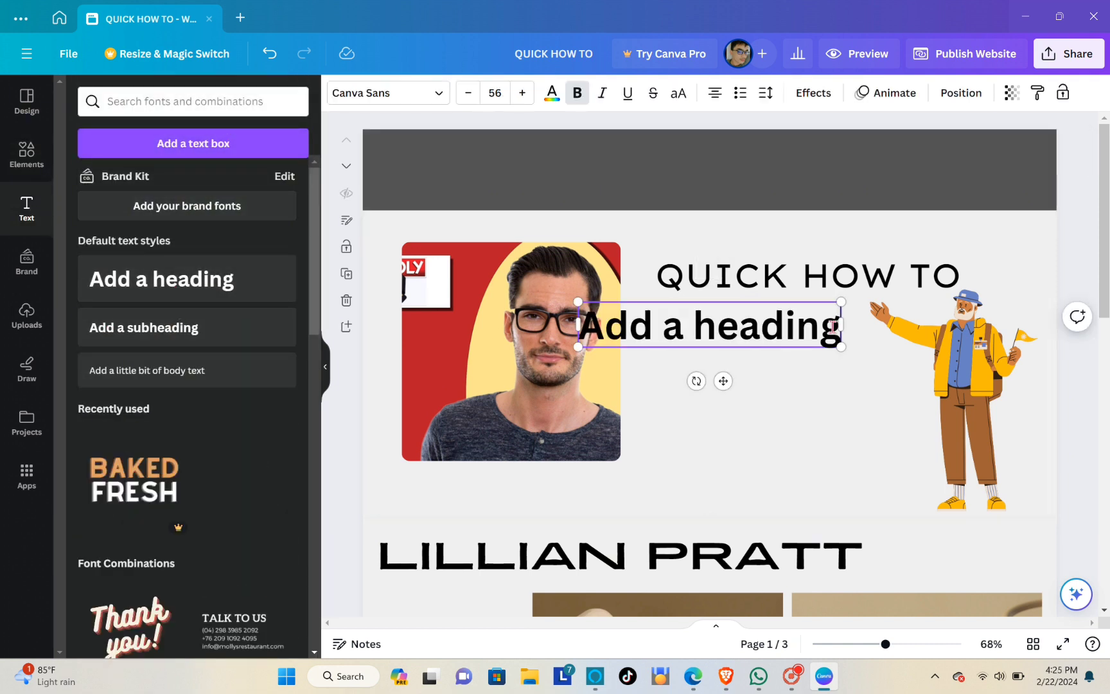
{"action": "key", "text": "BackSpace"}
{"action": "key", "text": "BackSpace"}
{"action": "key", "text": "BackSpace"}
{"action": "key", "text": "BackSpace"}
{"action": "key", "text": "BackSpace"}
{"action": "key", "text": "BackSpace"}
{"action": "key", "text": "BackSpace"}
{"action": "key", "text": "BackSpace"}
{"action": "key", "text": "BackSpace"}
{"action": "key", "text": "BackSpace"}
{"action": "key", "text": "BackSpace"}
{"action": "key", "text": "BackSpace"}
{"action": "key", "text": "BackSpace"}
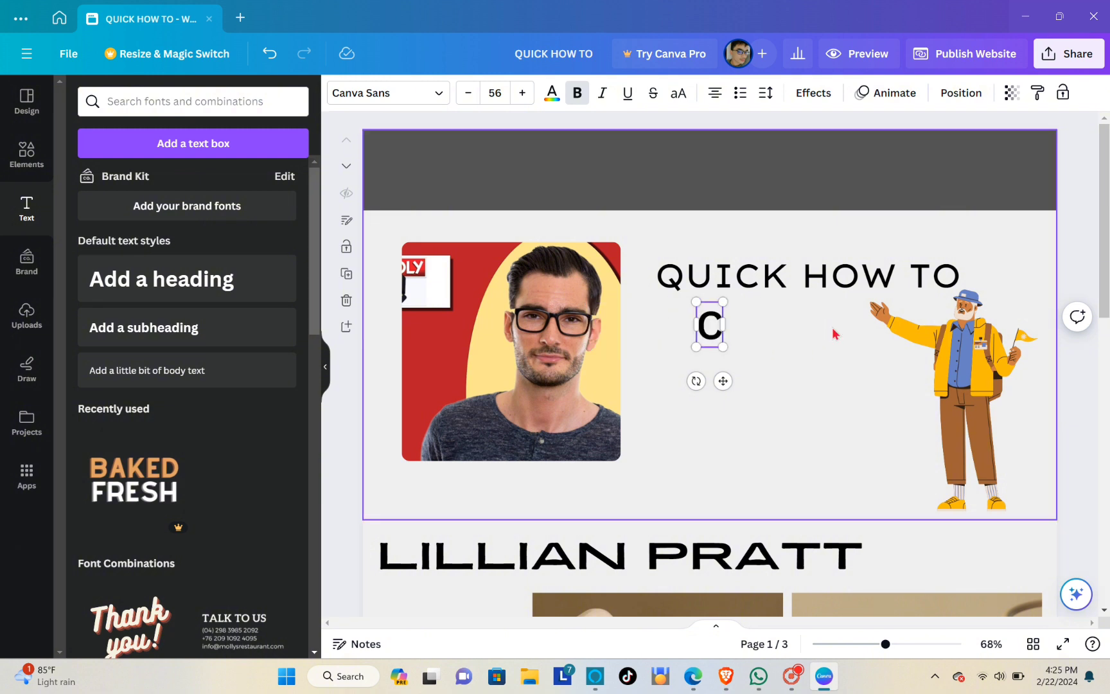
{"action": "key", "text": "Caps_Lock"}
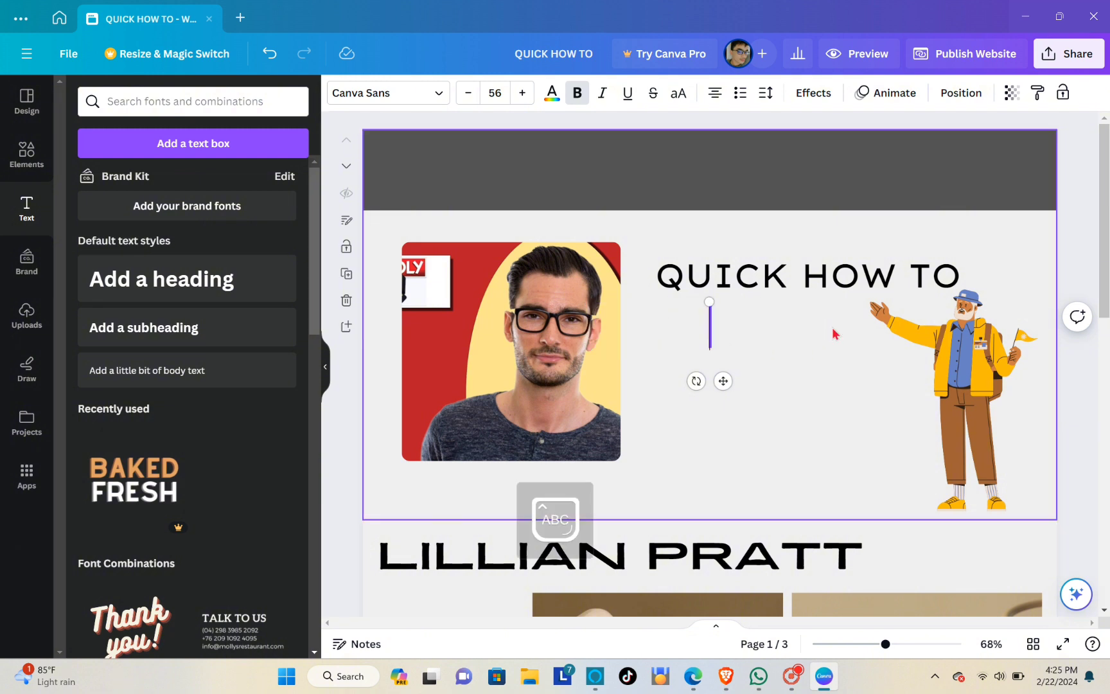
{"action": "type", "text": "B"}
{"action": "key", "text": "Caps_Lock"}
{"action": "type", "text": "log"}
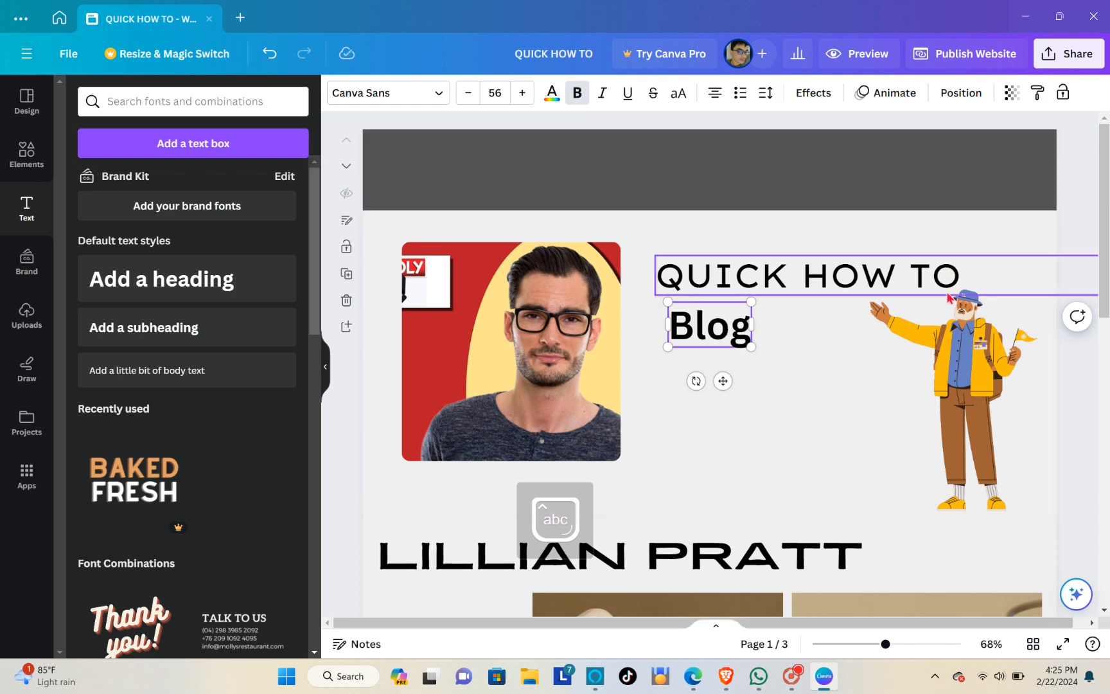
{"action": "left_click", "coordinate": [781, 357]}
Shrink the "Blog" text to a font size of about 40.9 and place it inside the header banner.
{"action": "left_click", "coordinate": [717, 317]}
{"action": "left_click_drag", "start_coordinate": [716, 318], "coordinate": [618, 179]}
{"action": "left_click", "coordinate": [709, 171]}
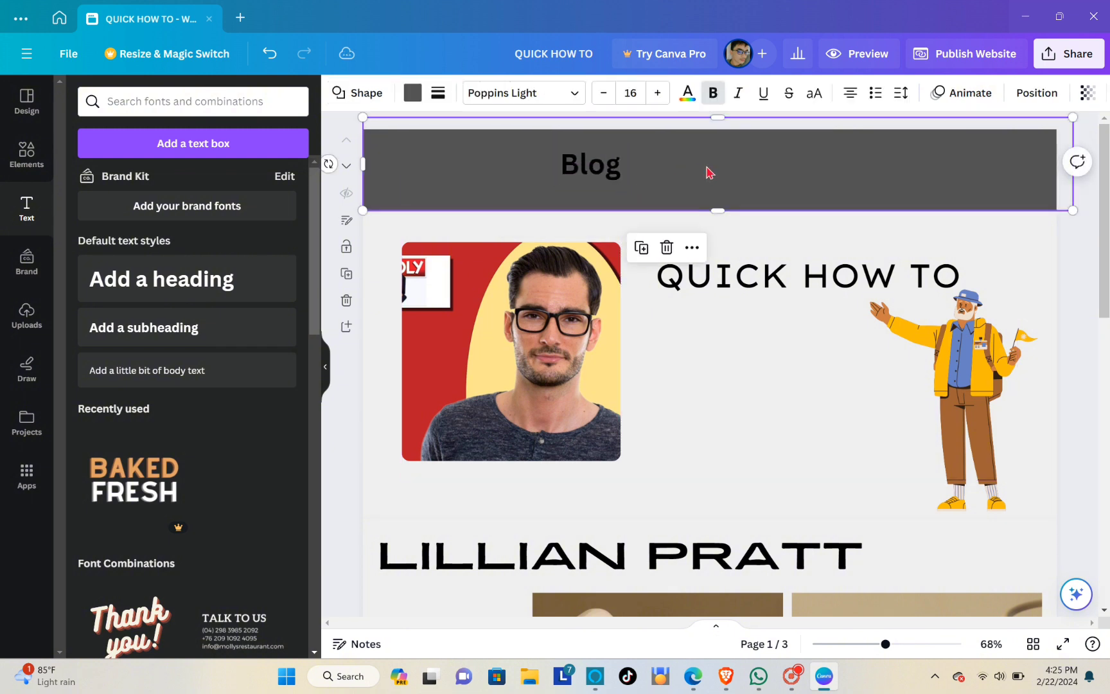
Duplicate the "Blog" text within the header banner and change the copy's wording to "Contact Us".
{"action": "left_click", "coordinate": [611, 171]}
{"action": "left_click", "coordinate": [622, 219]}
{"action": "left_click_drag", "start_coordinate": [598, 169], "coordinate": [691, 170]}
{"action": "double_click", "coordinate": [694, 171]}
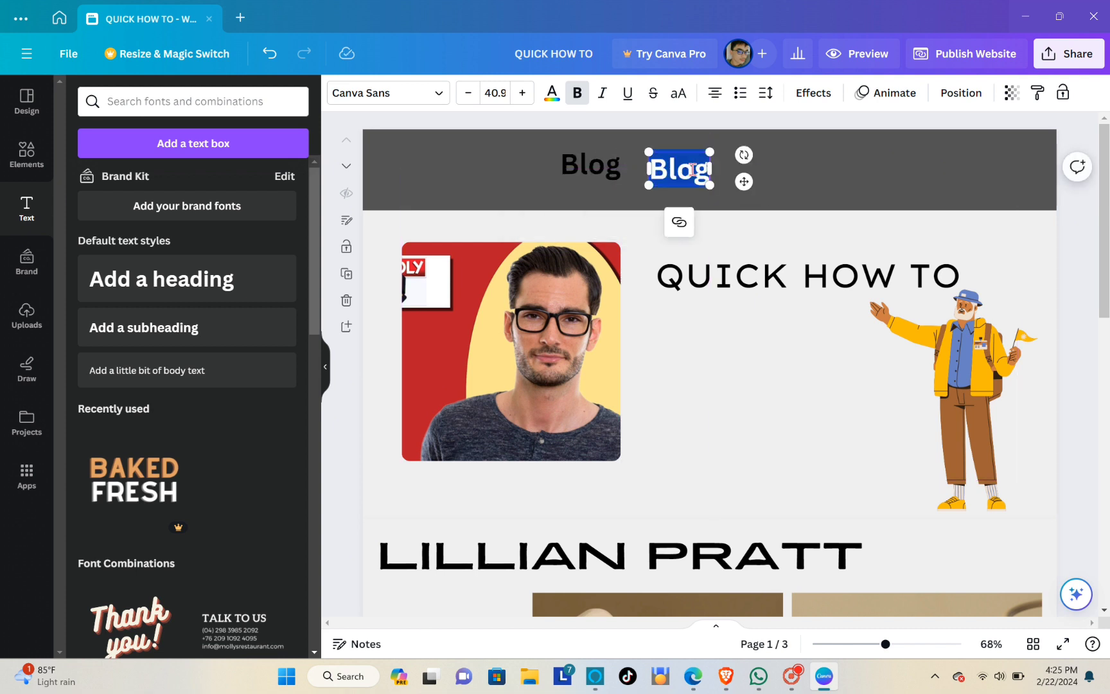
{"action": "type", "text": "Con"}
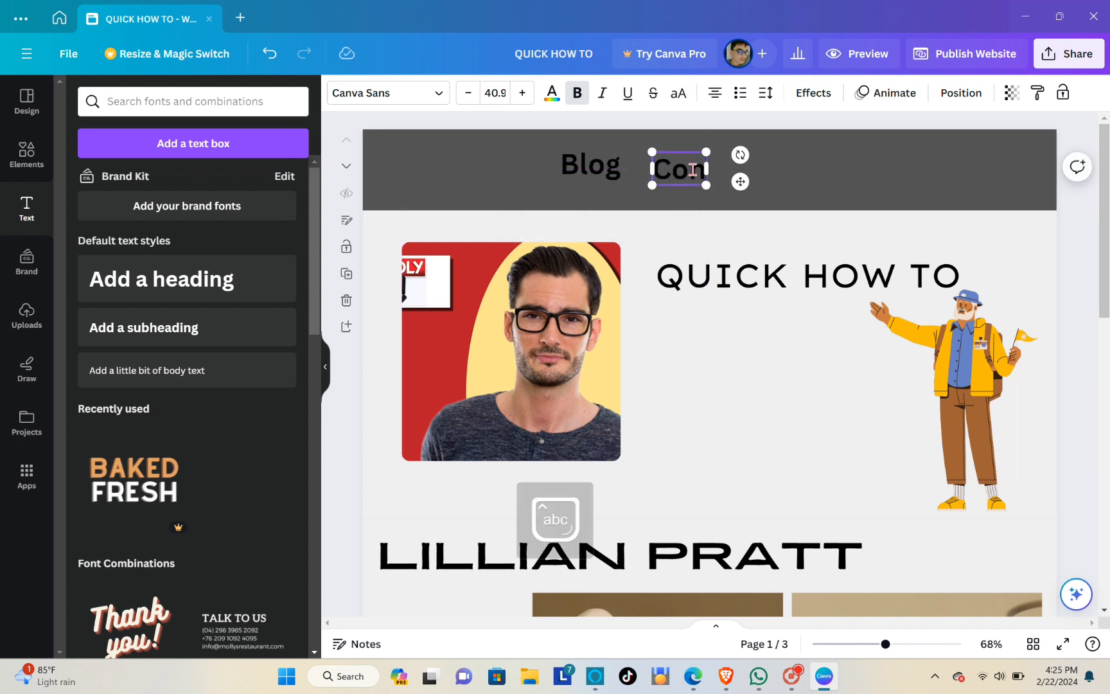
{"action": "type", "text": "tact Us"}
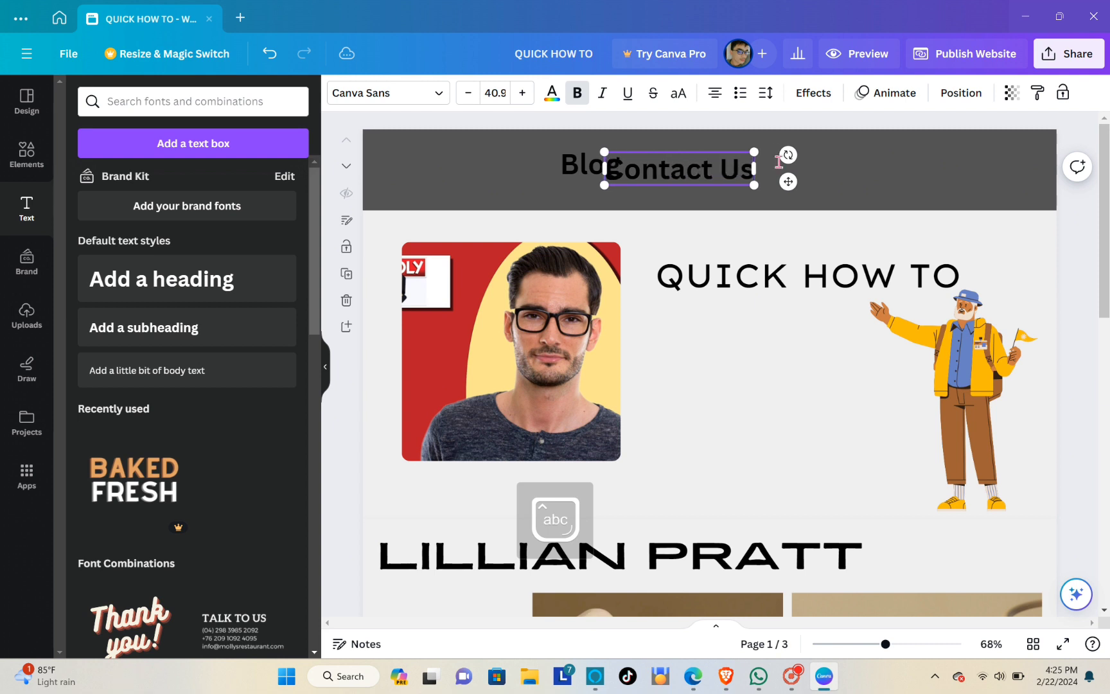
{"action": "left_click", "coordinate": [761, 325]}
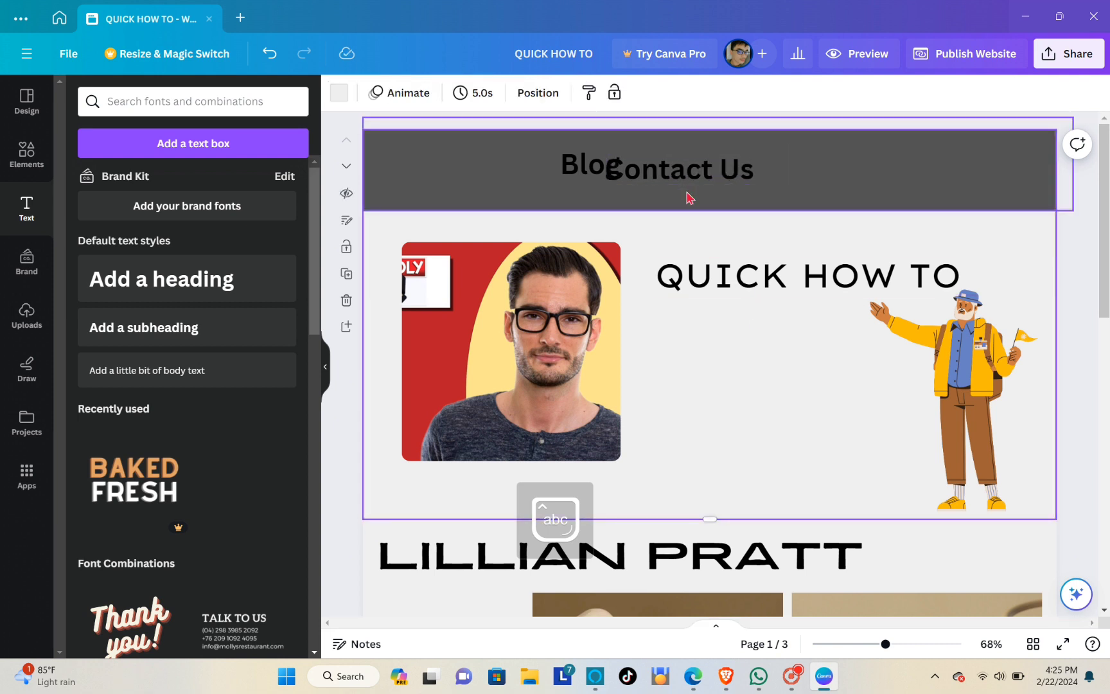
Move the "Contact Us" text to the right of "Blog" so the two line up in the banner without overlapping.
{"action": "left_click", "coordinate": [685, 171]}
{"action": "left_click_drag", "start_coordinate": [685, 170], "coordinate": [715, 170]}
{"action": "left_click", "coordinate": [849, 194]}
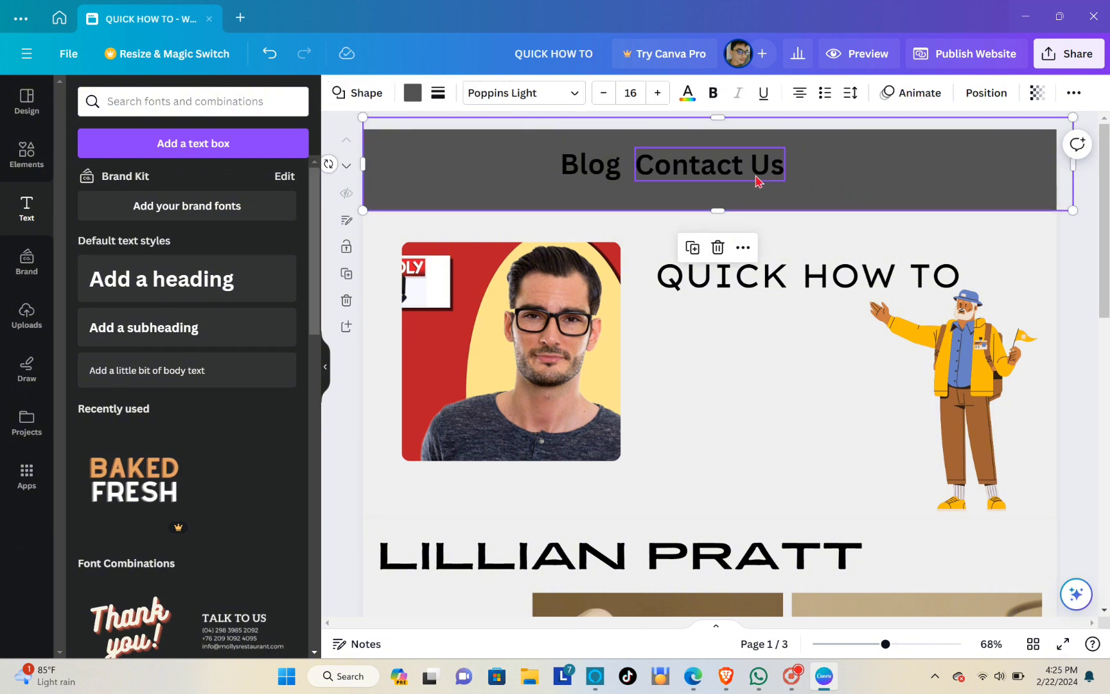
Duplicate the "Contact Us" text, place the copy to its right in the banner and change its wording to "Home".
{"action": "left_click", "coordinate": [732, 180]}
{"action": "left_click", "coordinate": [735, 217]}
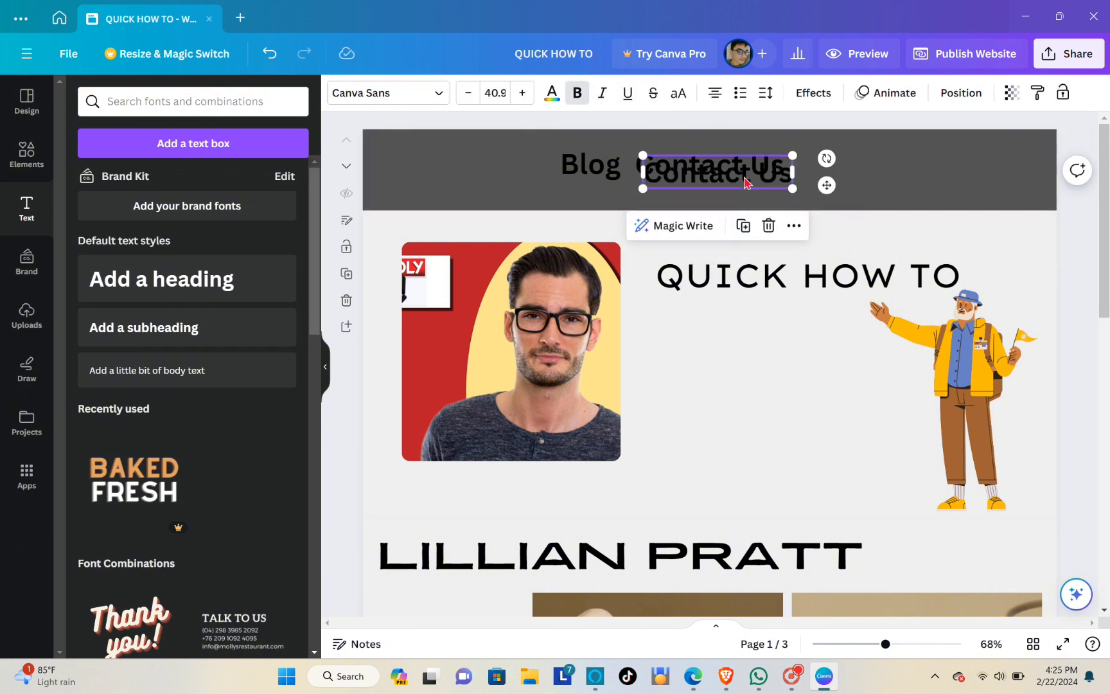
{"action": "left_click_drag", "start_coordinate": [749, 176], "coordinate": [893, 162]}
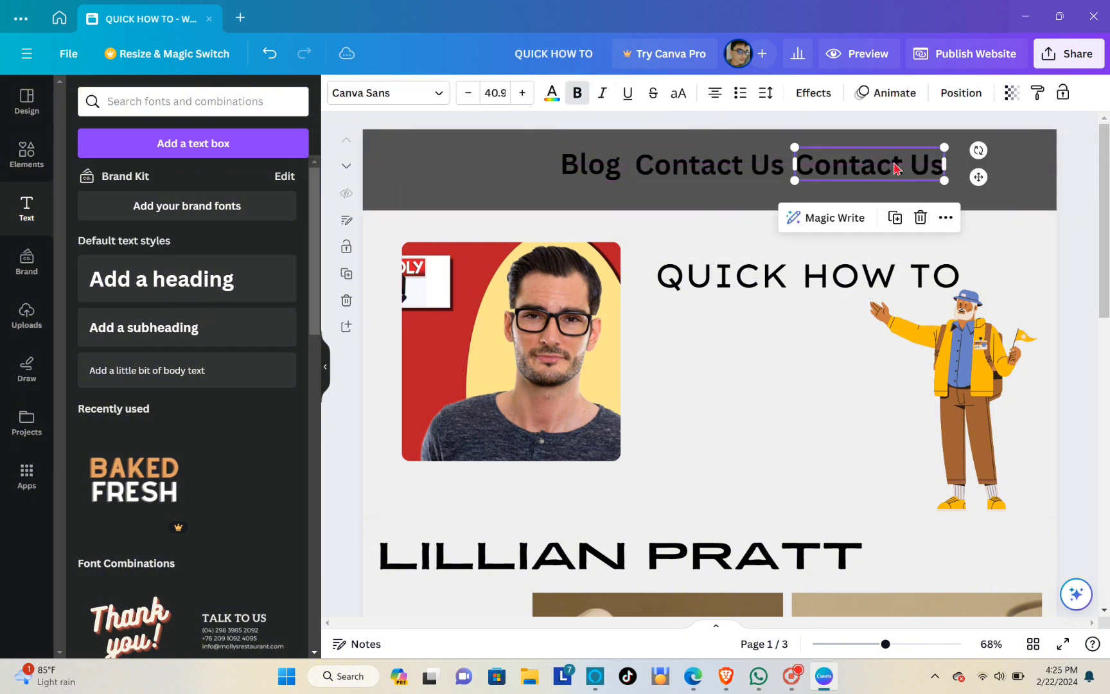
{"action": "double_click", "coordinate": [892, 162]}
{"action": "type", "text": "Home"}
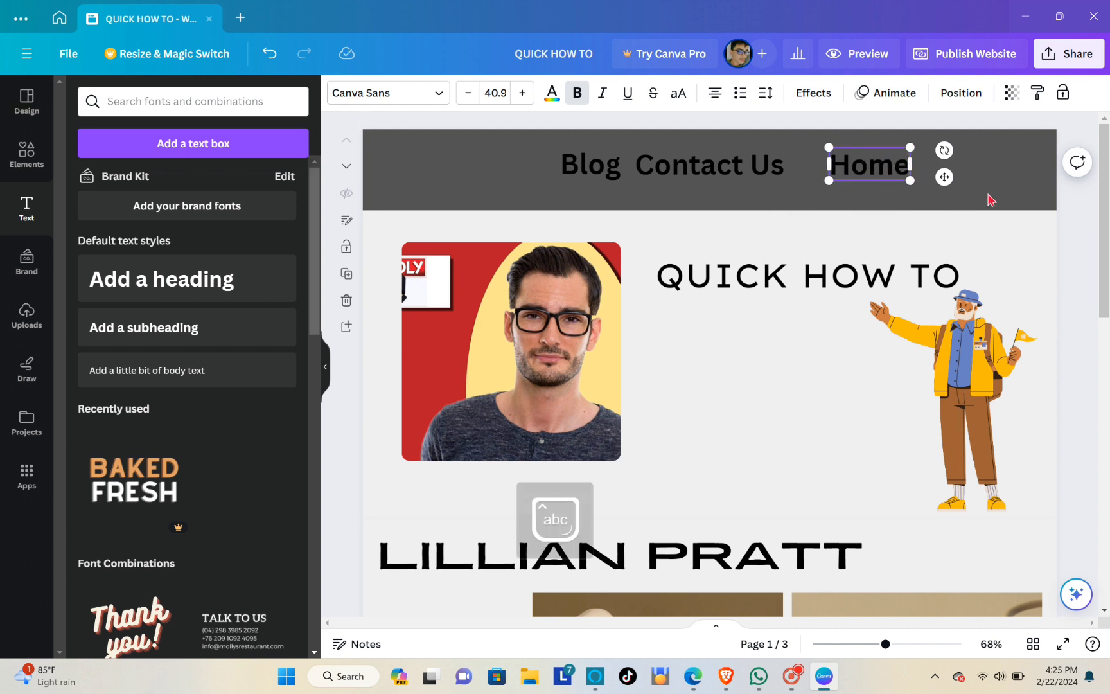
{"action": "left_click", "coordinate": [1003, 265]}
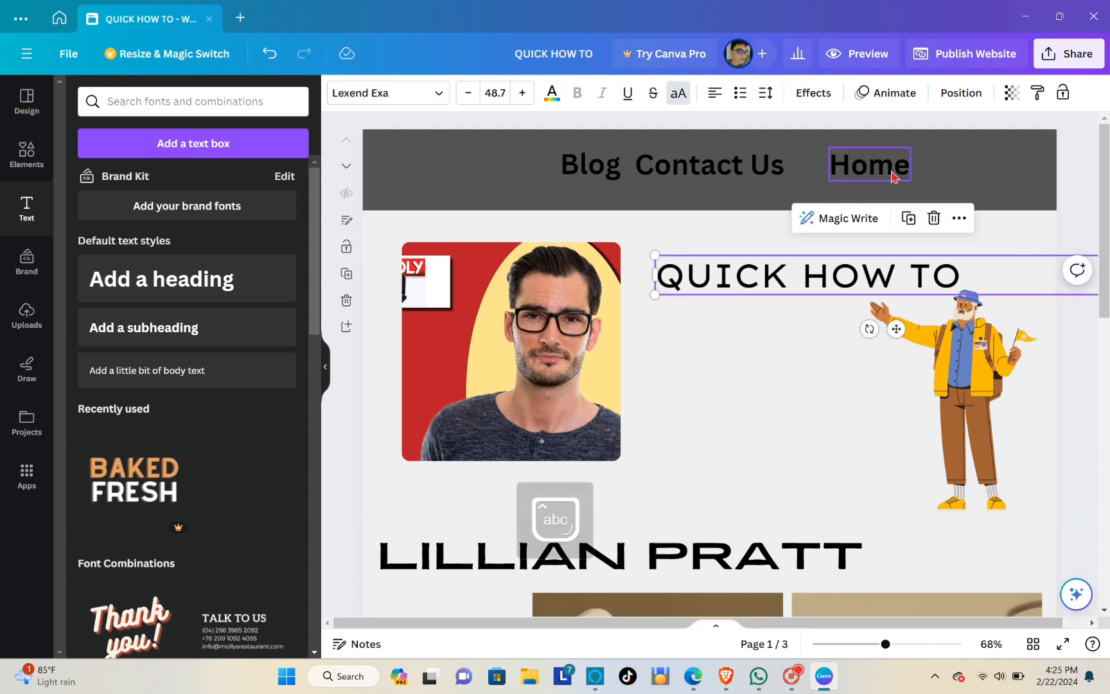
Move the "Home" text closer to "Contact Us" in the header banner, keeping the three labels in line.
{"action": "left_click_drag", "start_coordinate": [894, 175], "coordinate": [823, 166]}
{"action": "left_click", "coordinate": [972, 235]}
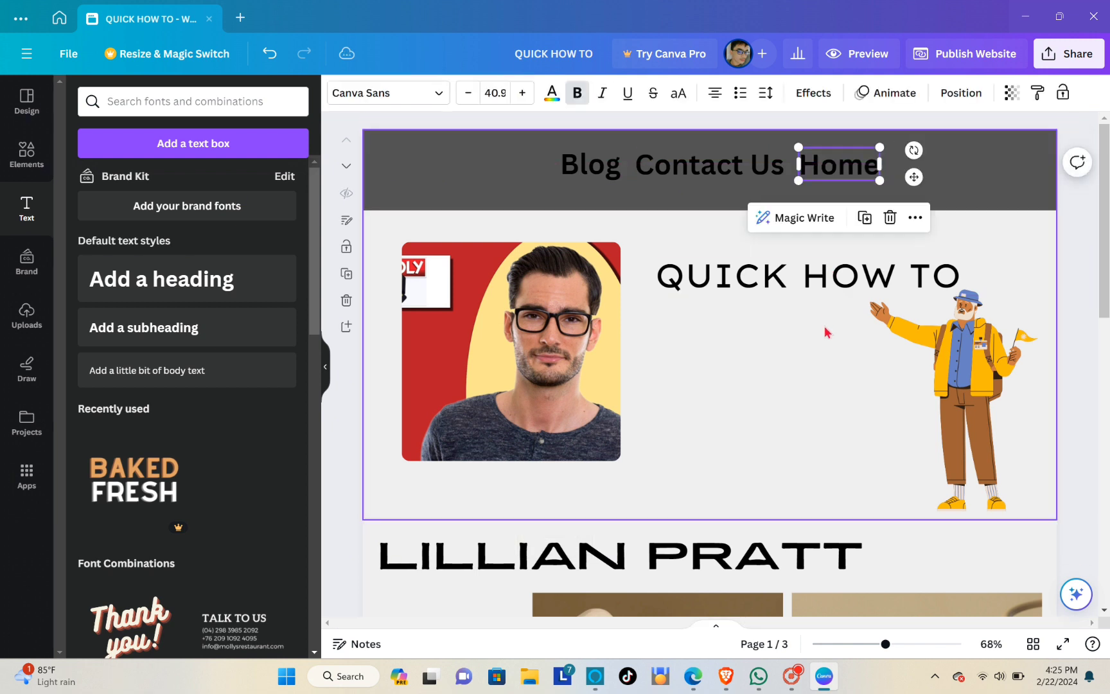
{"action": "left_click", "coordinate": [827, 332]}
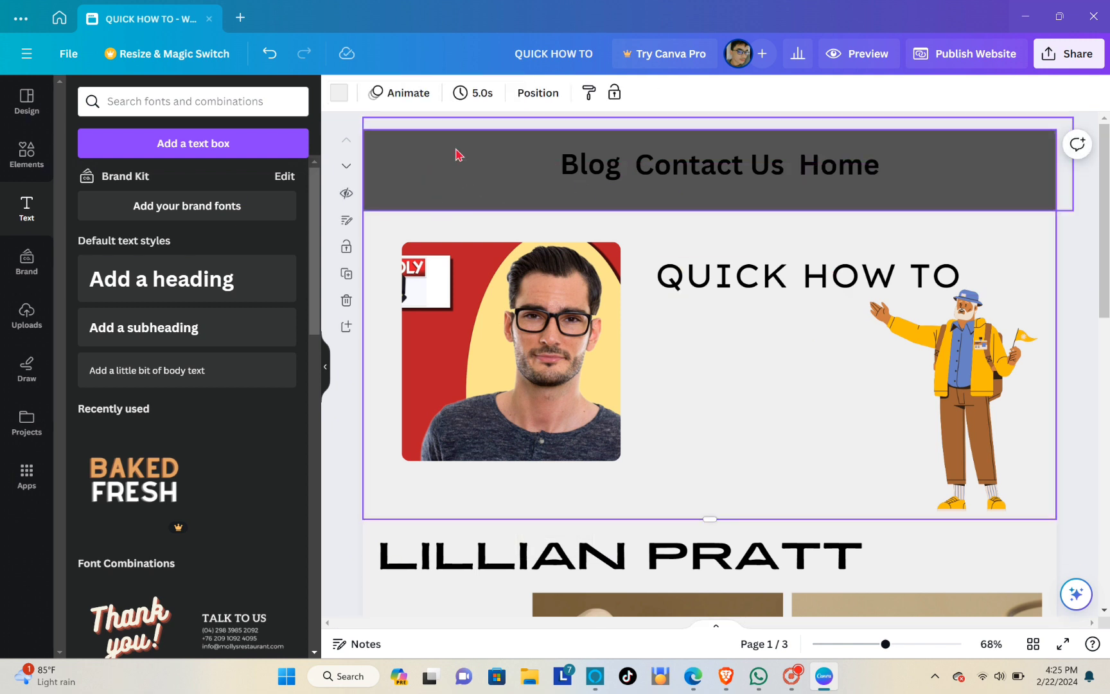
{"action": "left_click", "coordinate": [26, 325]}
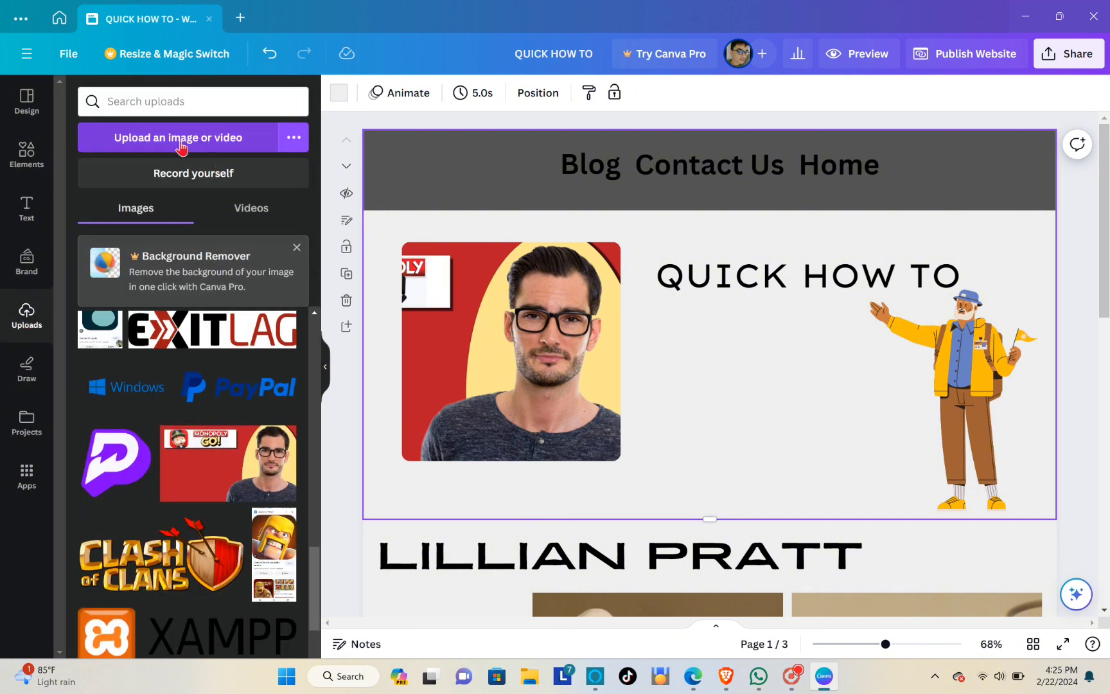
{"action": "left_click", "coordinate": [185, 143]}
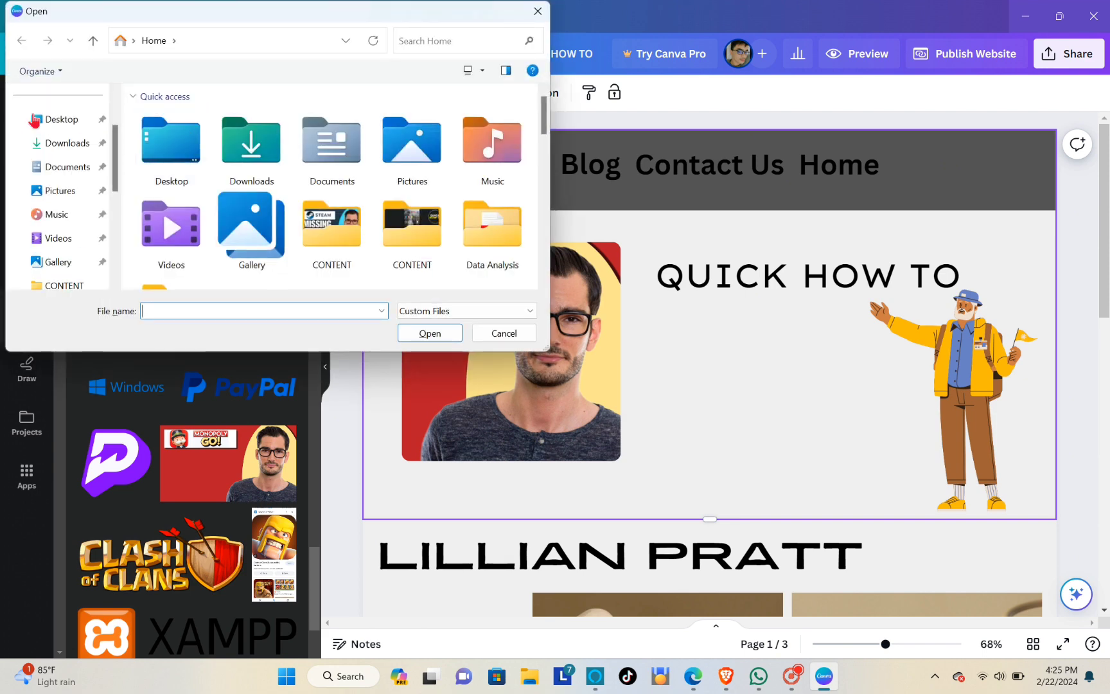
{"action": "left_click", "coordinate": [57, 106]}
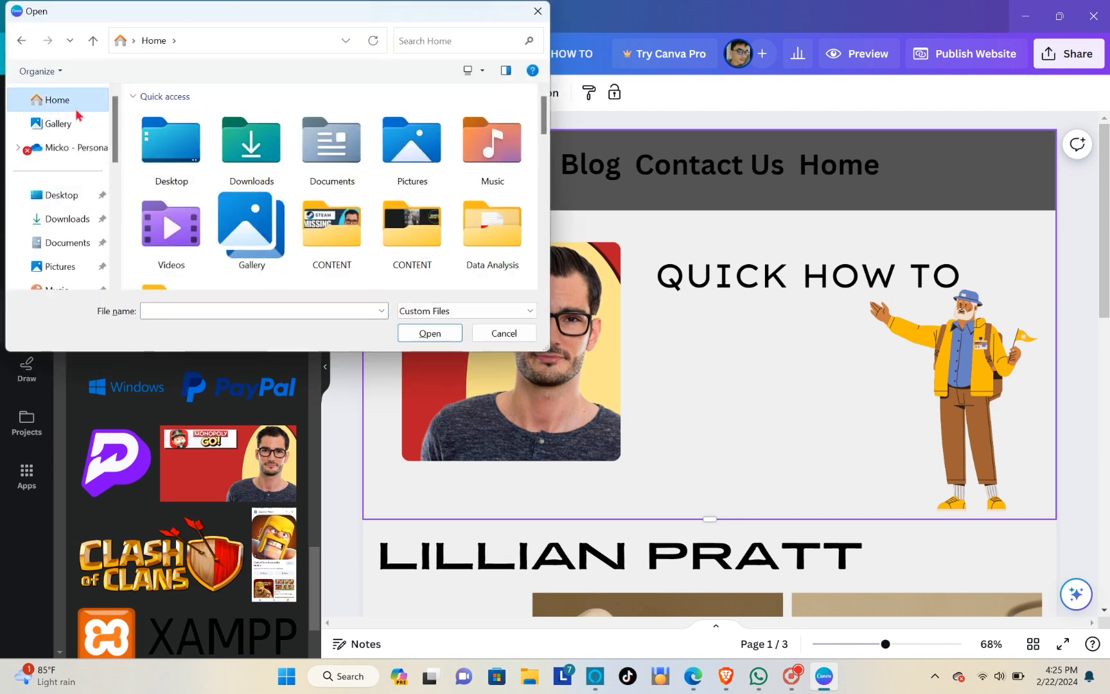
{"action": "scroll", "coordinate": [243, 196], "scroll_direction": "down", "scroll_amount": 5}
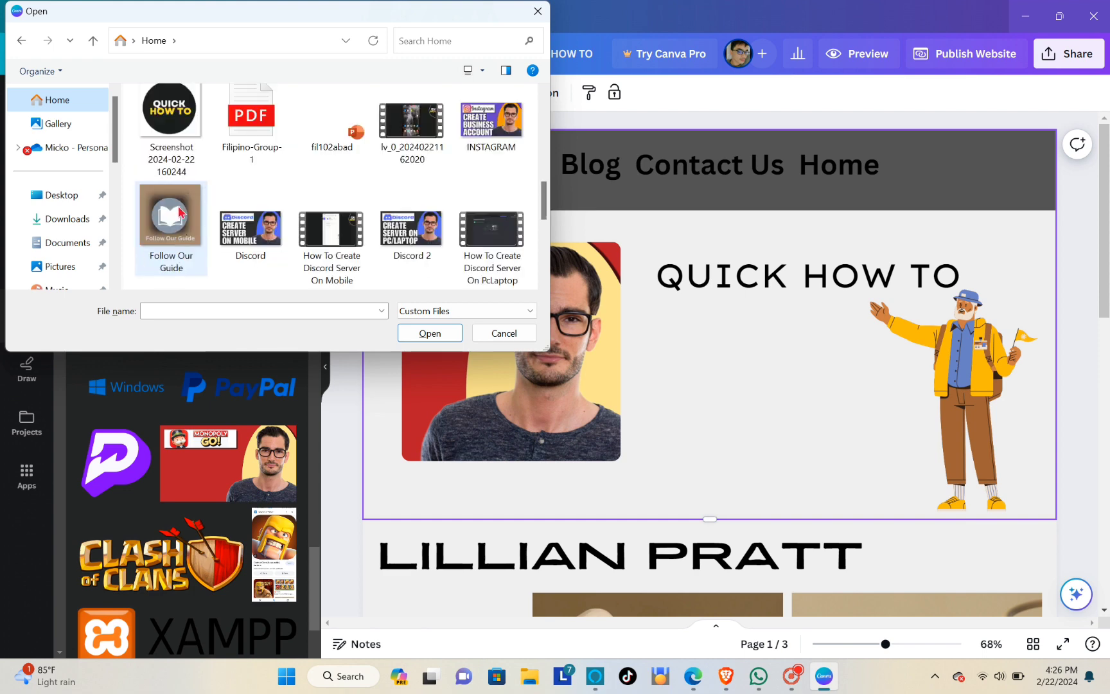
{"action": "left_click", "coordinate": [180, 146]}
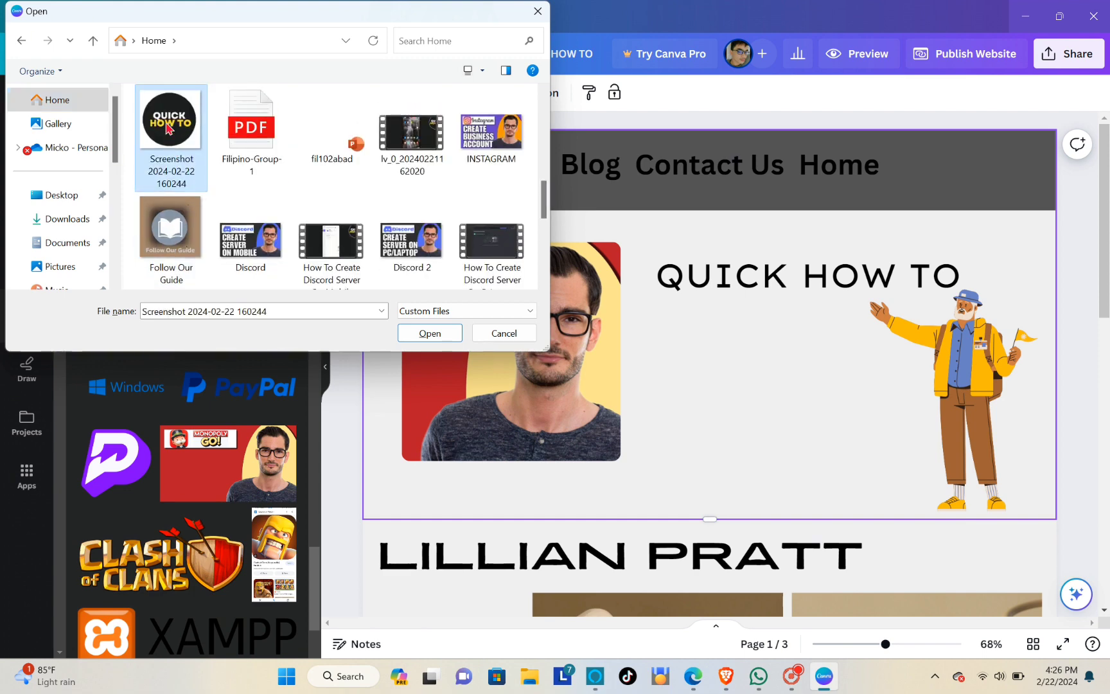
{"action": "left_click", "coordinate": [428, 333]}
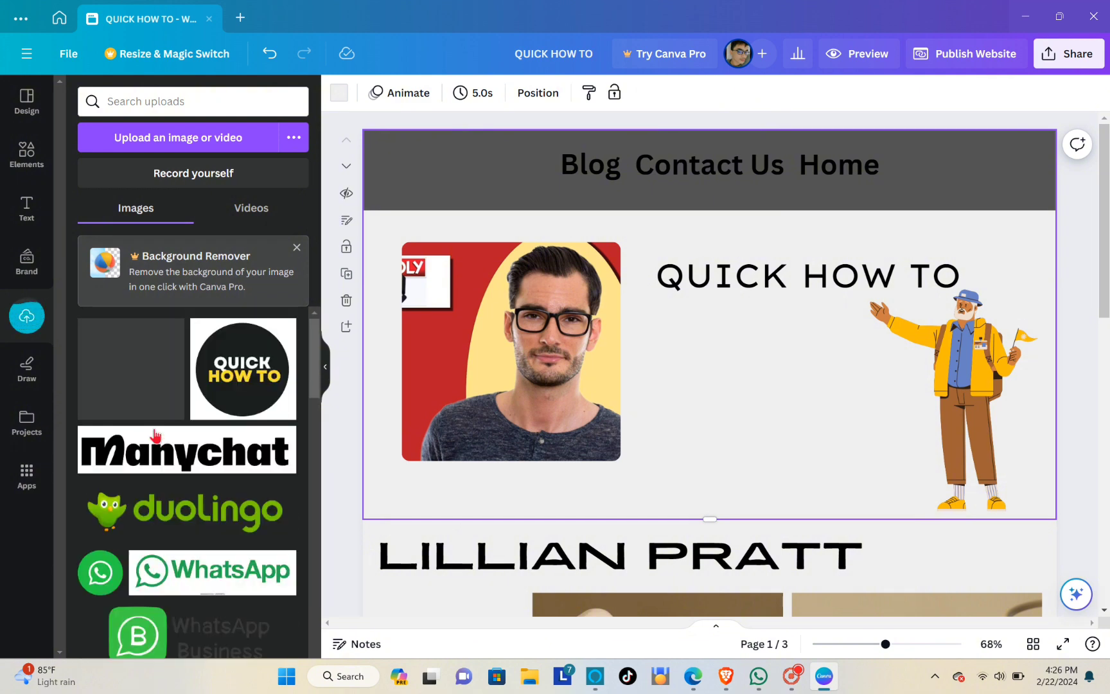
Add the uploaded "QUICK HOW TO" logo to page 1, shrink it and fit it inside the left end of the header banner.
{"action": "left_click_drag", "start_coordinate": [231, 386], "coordinate": [818, 395]}
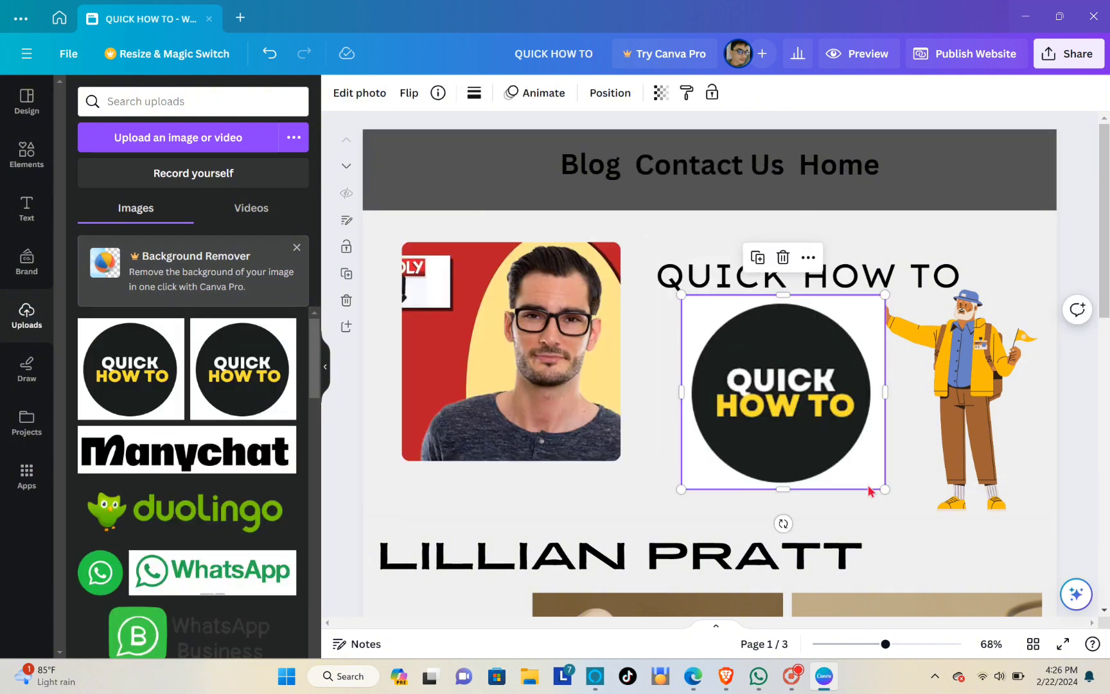
{"action": "left_click_drag", "start_coordinate": [884, 488], "coordinate": [755, 365]}
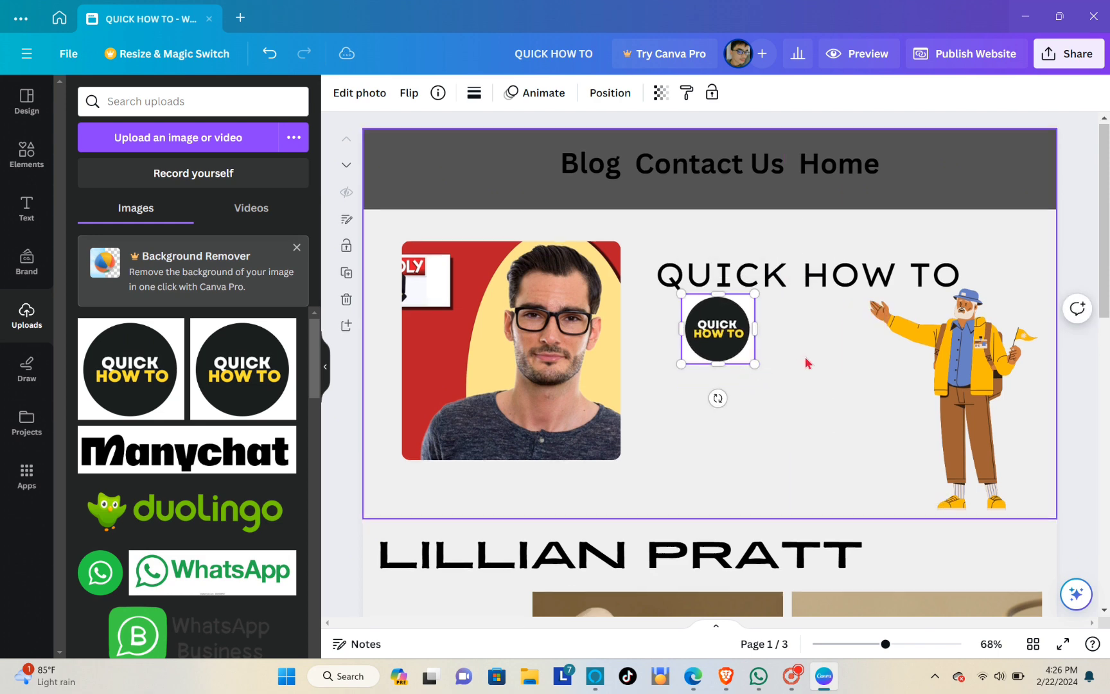
{"action": "scroll", "coordinate": [630, 343], "scroll_direction": "down", "scroll_amount": 1}
{"action": "scroll", "coordinate": [630, 343], "scroll_direction": "up", "scroll_amount": 1}
{"action": "left_click_drag", "start_coordinate": [712, 329], "coordinate": [406, 159]}
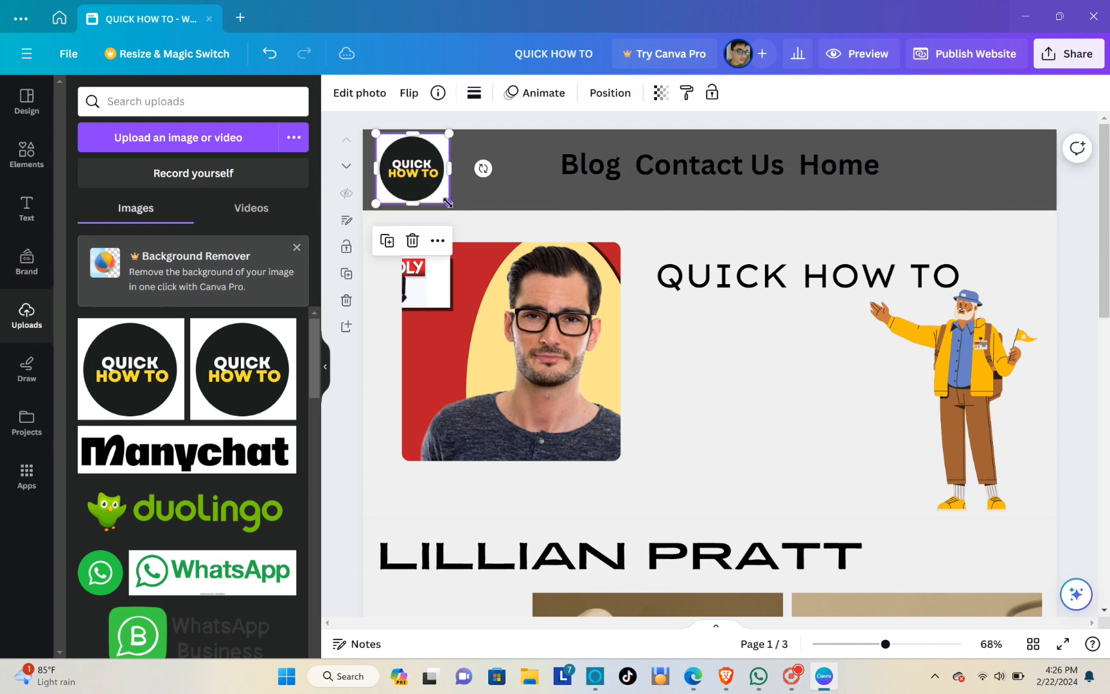
{"action": "left_click_drag", "start_coordinate": [448, 203], "coordinate": [431, 185]}
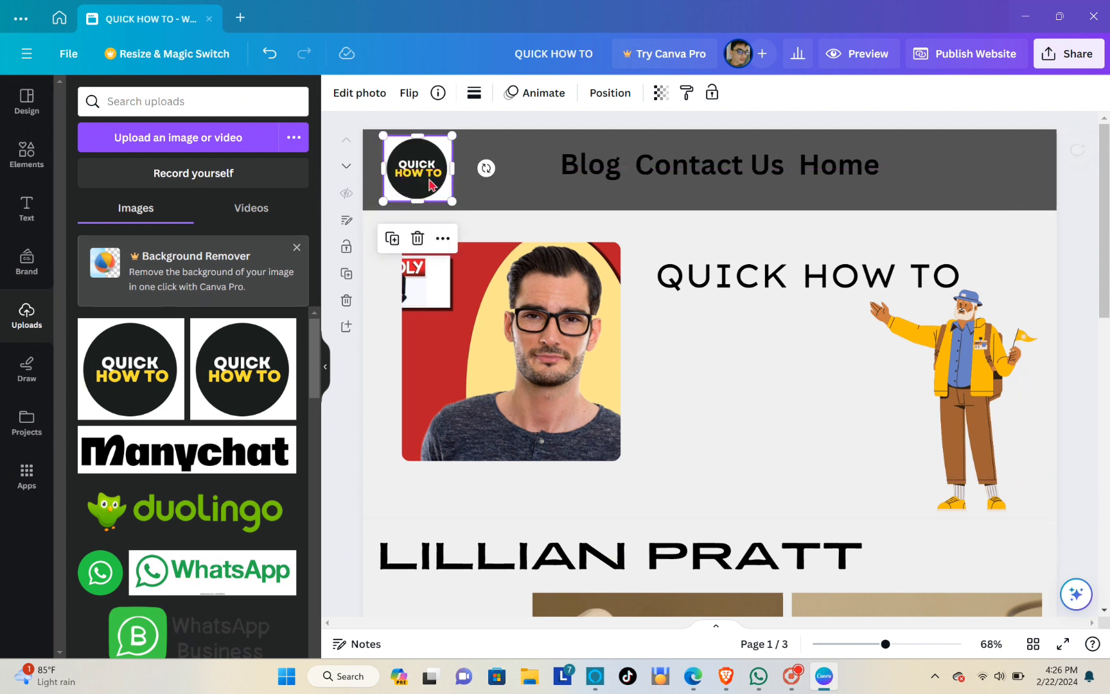
{"action": "left_click", "coordinate": [857, 422]}
{"action": "left_click", "coordinate": [713, 183]}
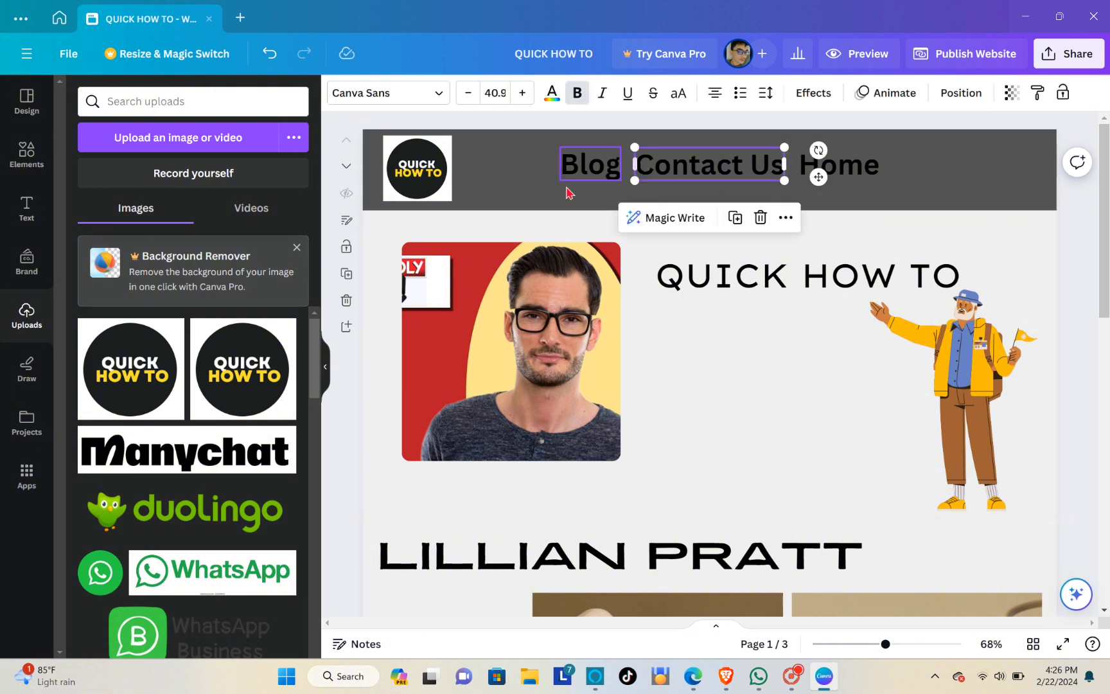
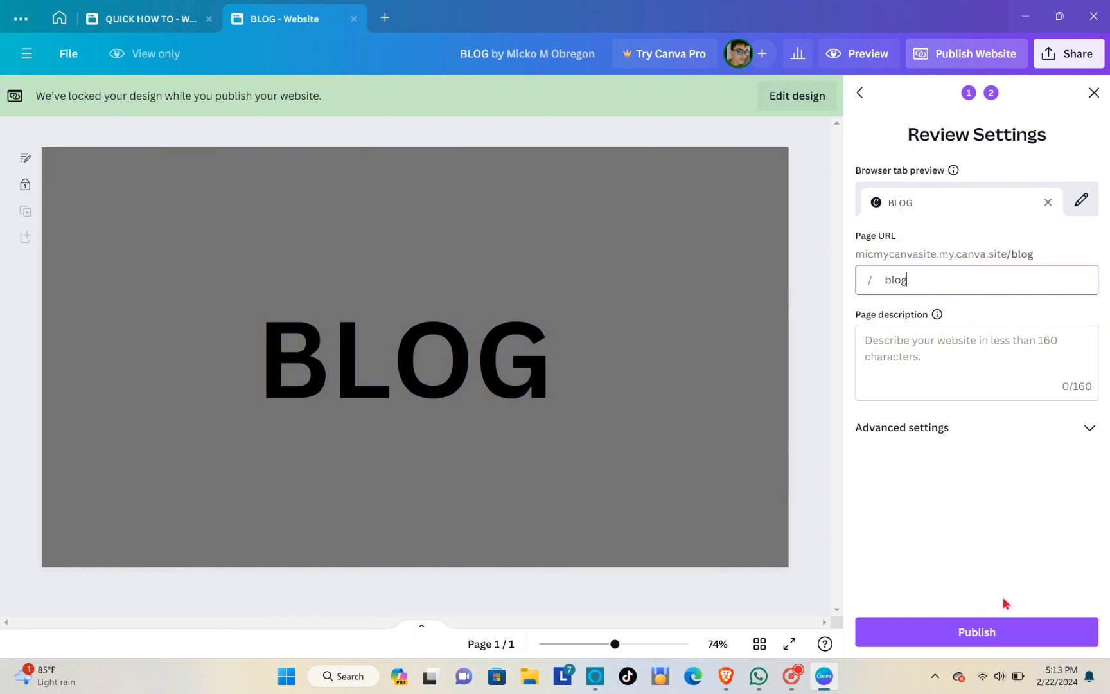
Publish the BLOG website at the page URL "blog" and dismiss the live-website dialog.
{"action": "left_click", "coordinate": [984, 627]}
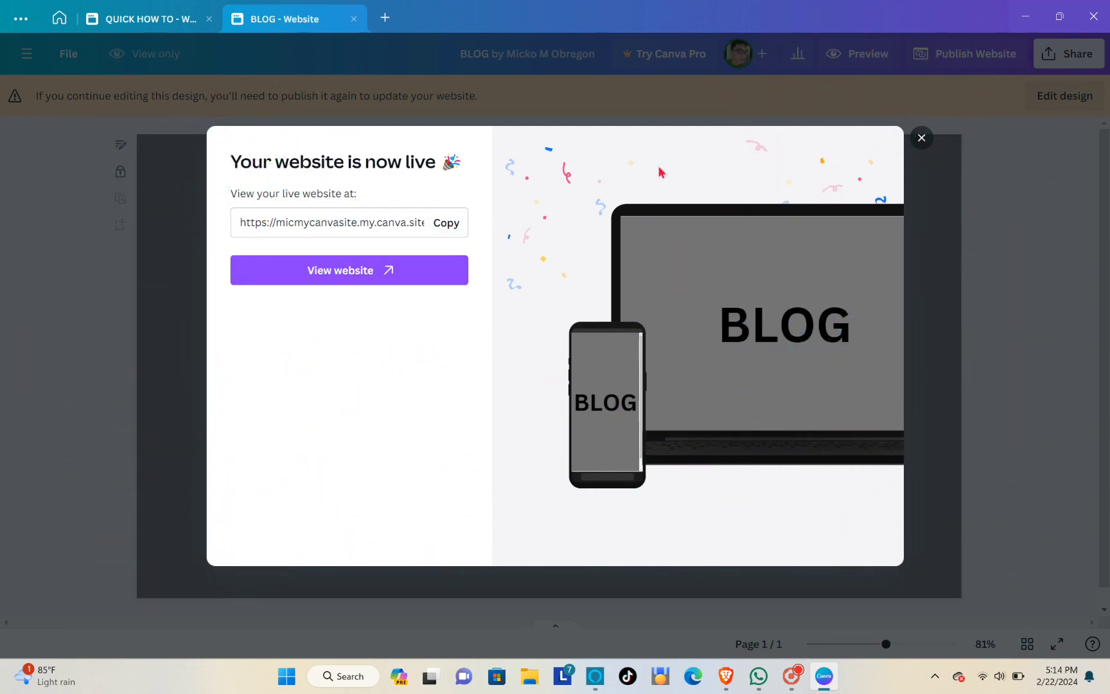
{"action": "left_click", "coordinate": [922, 138]}
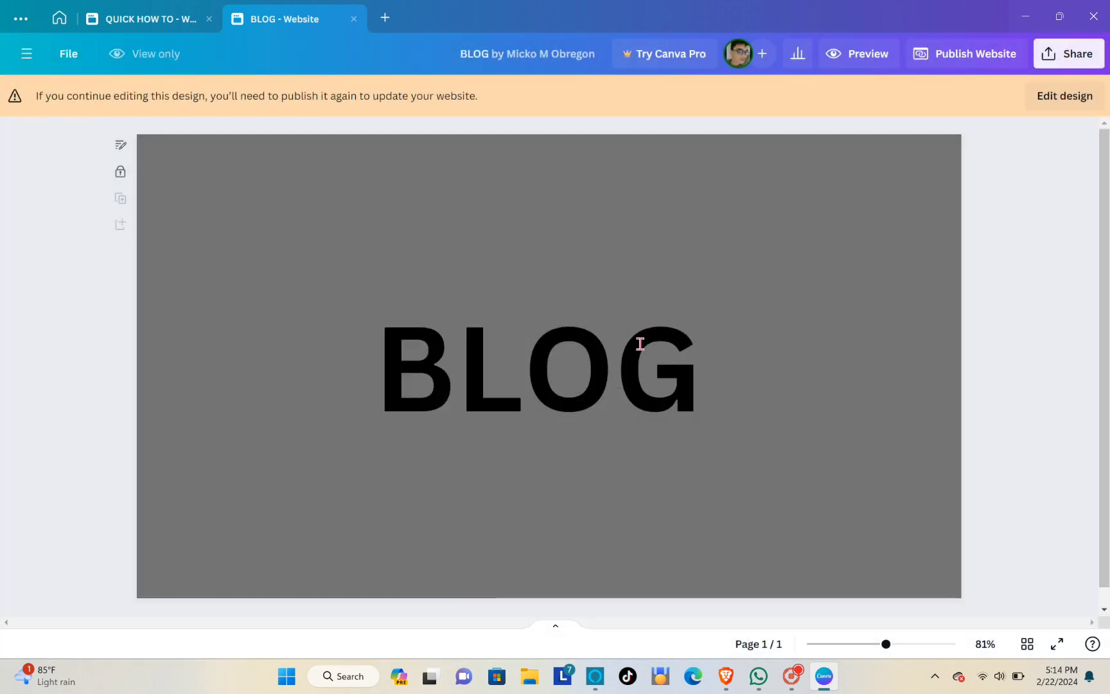
Switch to the QUICK HOW TO design and copy the header banner together with its logo and the "Blog", "Contact Us" and "Home" labels.
{"action": "left_click", "coordinate": [139, 20]}
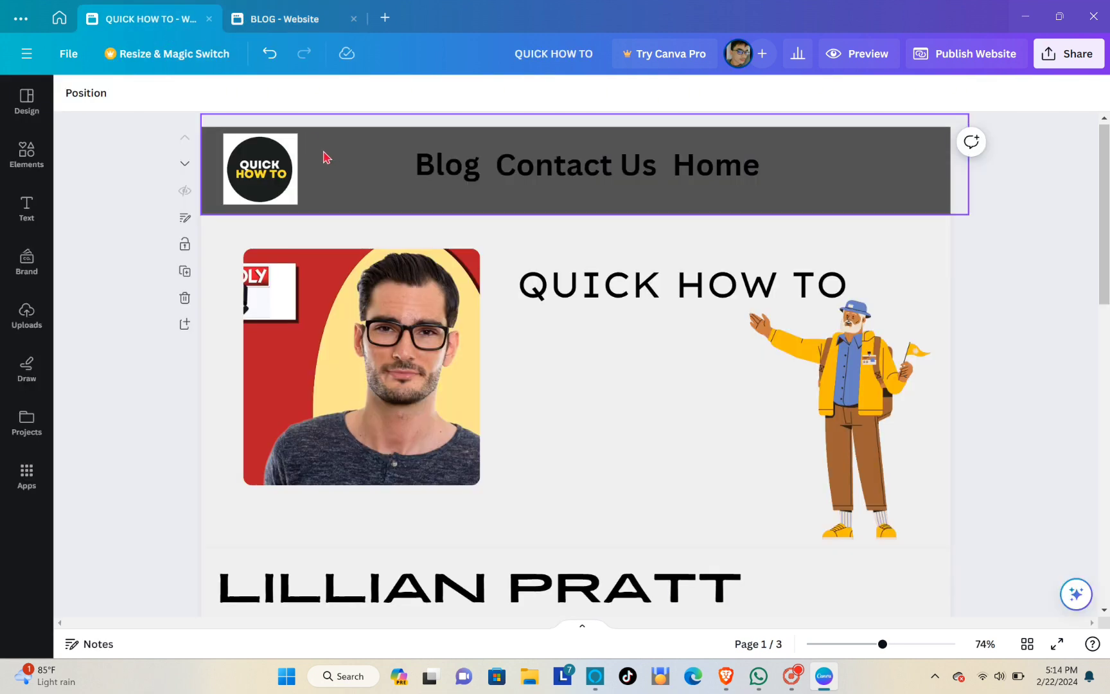
{"action": "left_click", "coordinate": [265, 171]}
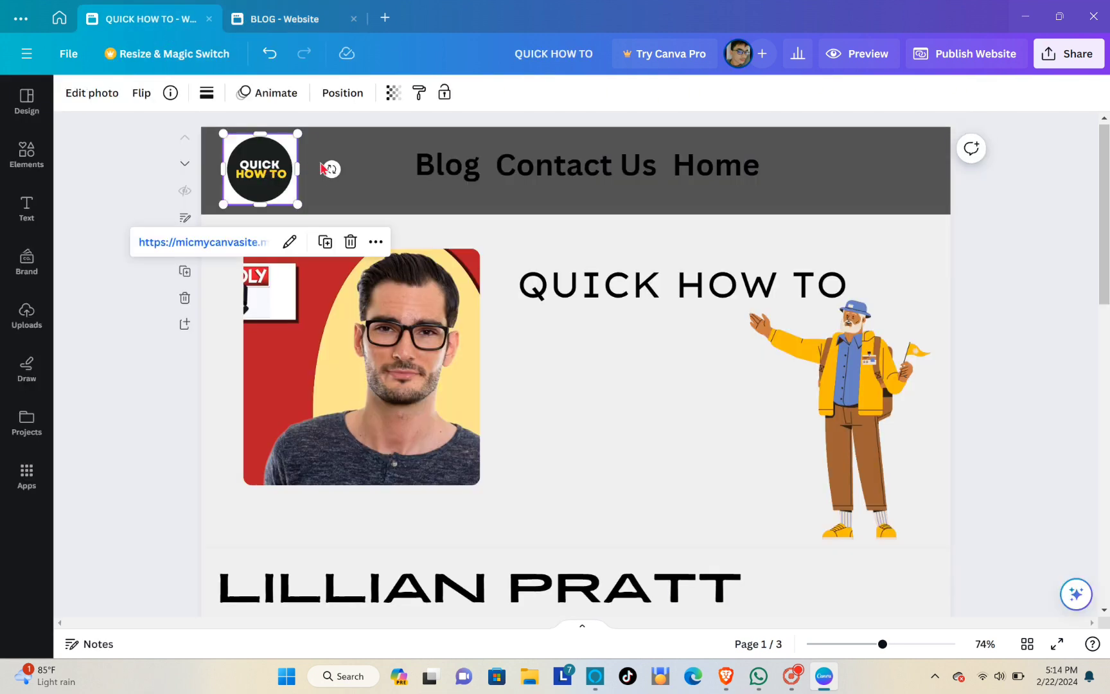
{"action": "left_click", "coordinate": [390, 153]}
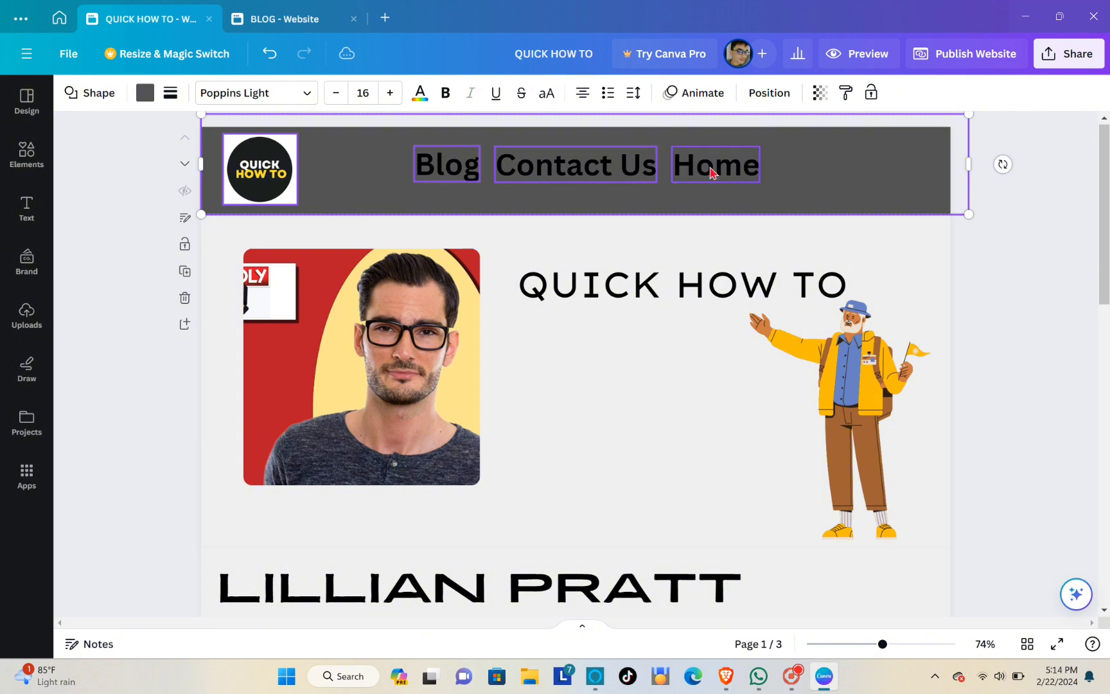
{"action": "right_click", "coordinate": [607, 170]}
{"action": "left_click", "coordinate": [649, 199]}
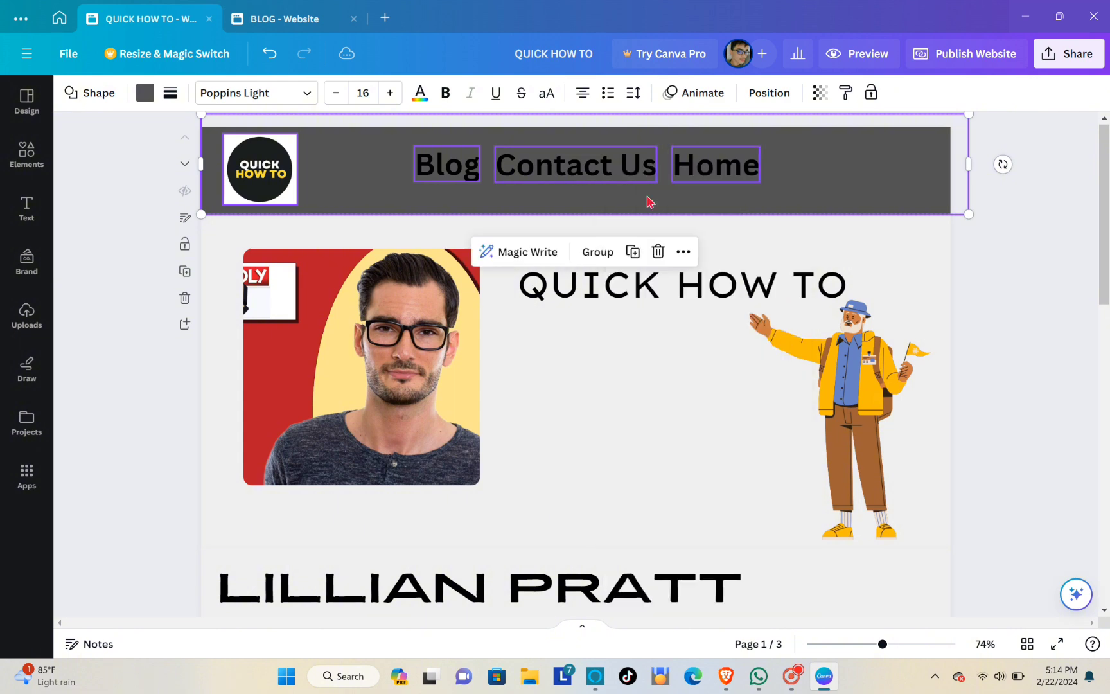
Unlock the BLOG design for editing and paste the copied header banner onto its page.
{"action": "left_click", "coordinate": [316, 23]}
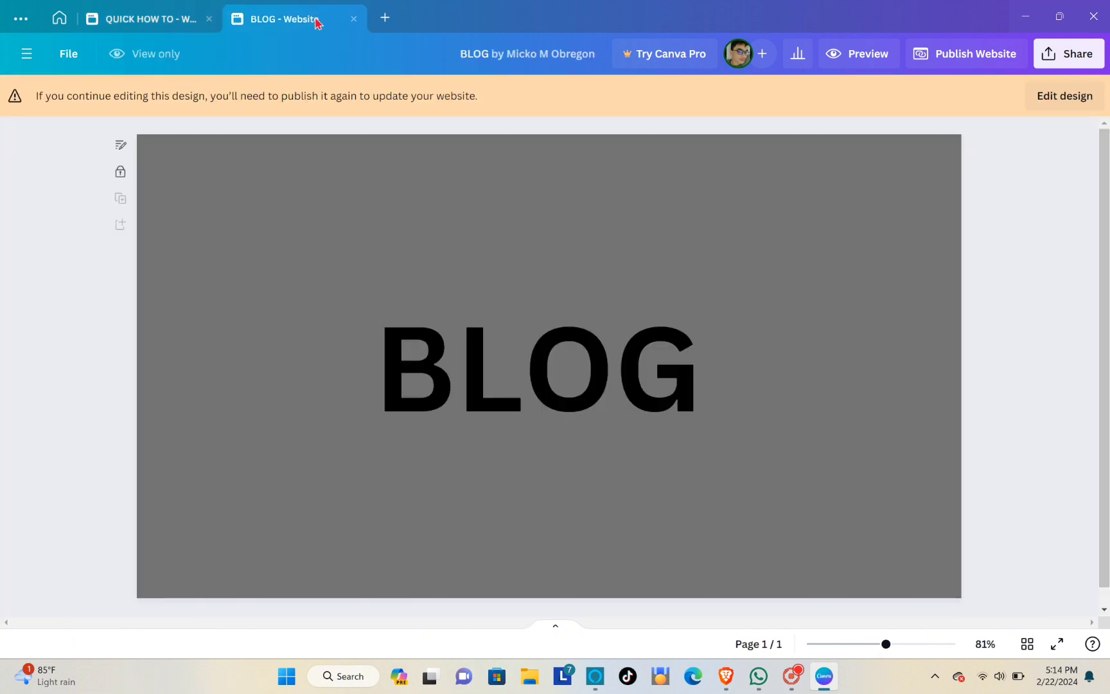
{"action": "left_click", "coordinate": [1039, 102]}
{"action": "right_click", "coordinate": [352, 190]}
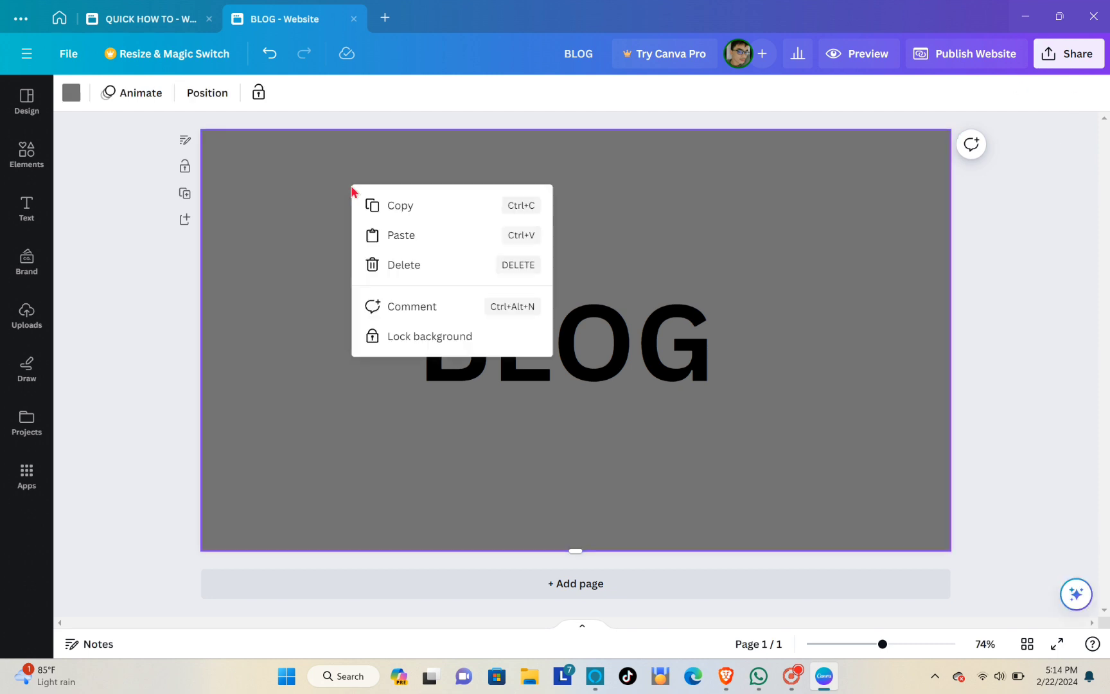
{"action": "left_click", "coordinate": [391, 242]}
Republish the BLOG website with the header and copy its live website address.
{"action": "left_click", "coordinate": [959, 54]}
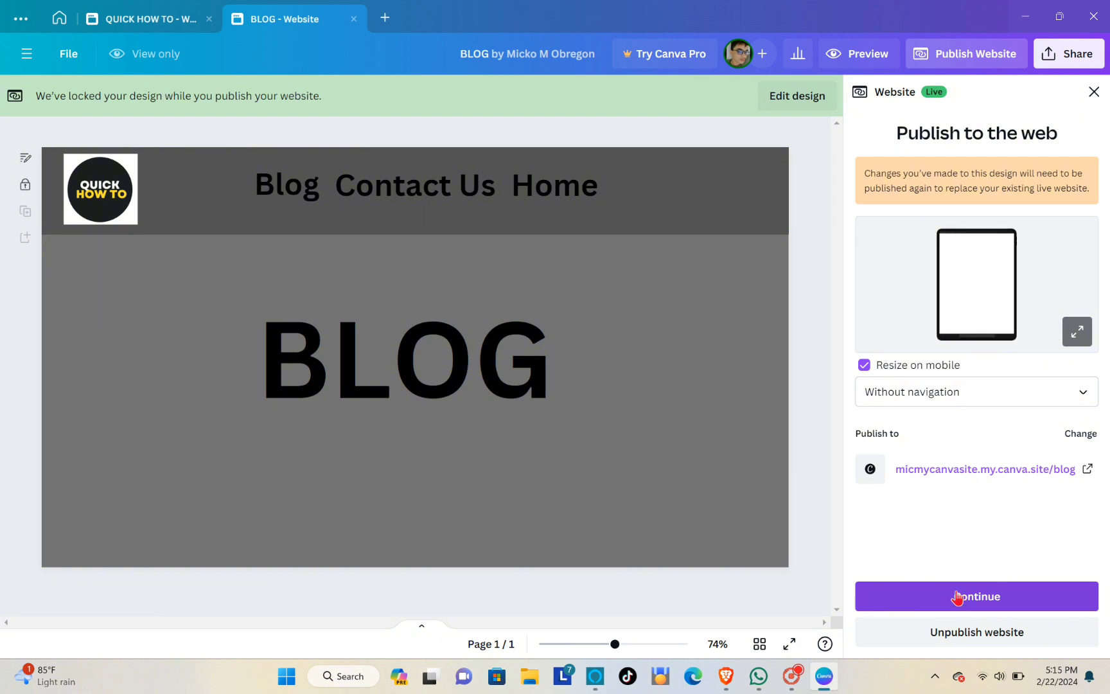
{"action": "left_click", "coordinate": [958, 598]}
{"action": "left_click", "coordinate": [974, 631]}
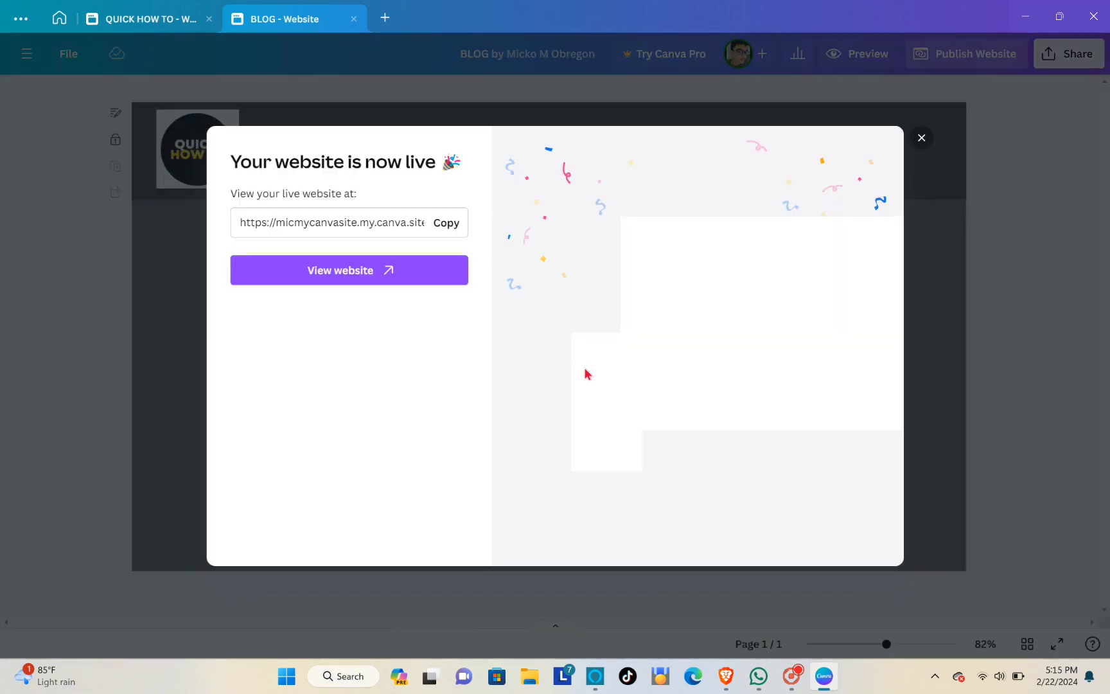
{"action": "left_click", "coordinate": [445, 223]}
{"action": "left_click", "coordinate": [922, 139]}
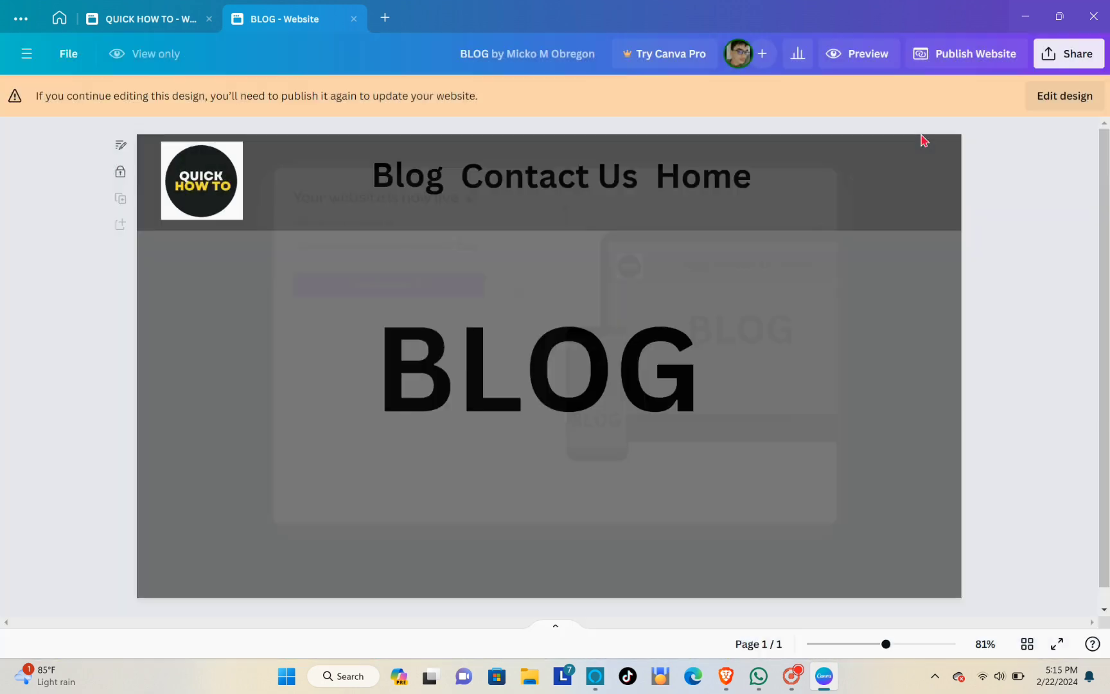
In the QUICK HOW TO header, link the "Blog" text to the copied address of the published site ending in "/blog".
{"action": "left_click", "coordinate": [142, 18]}
{"action": "left_click", "coordinate": [683, 393]}
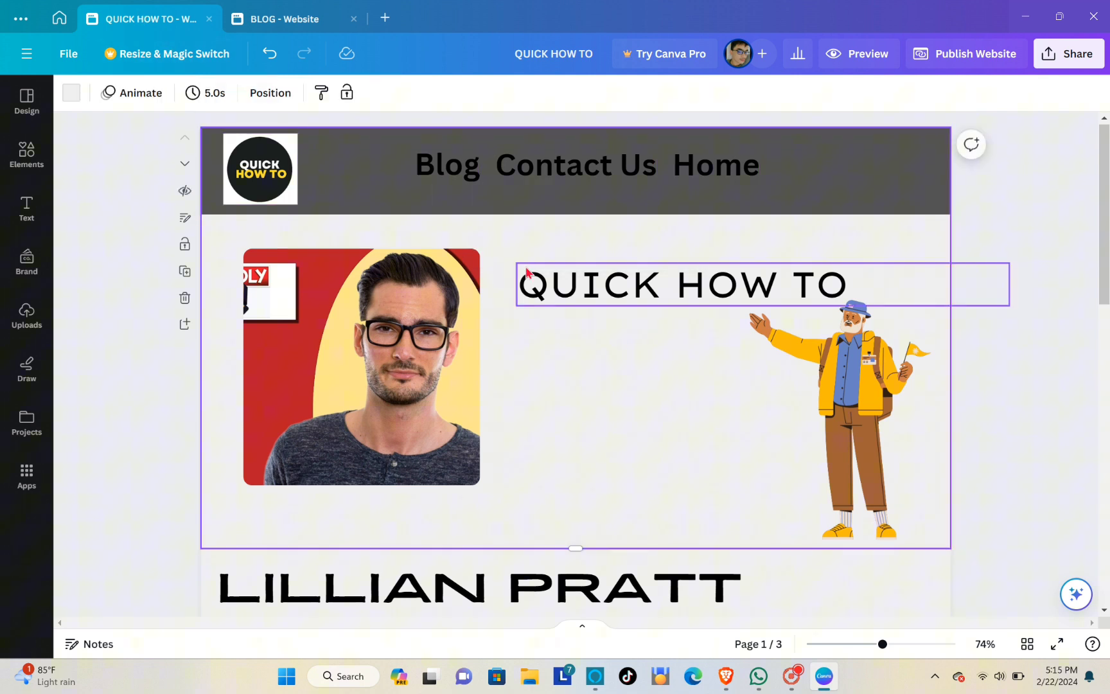
{"action": "left_click", "coordinate": [453, 178]}
{"action": "left_click", "coordinate": [524, 219]}
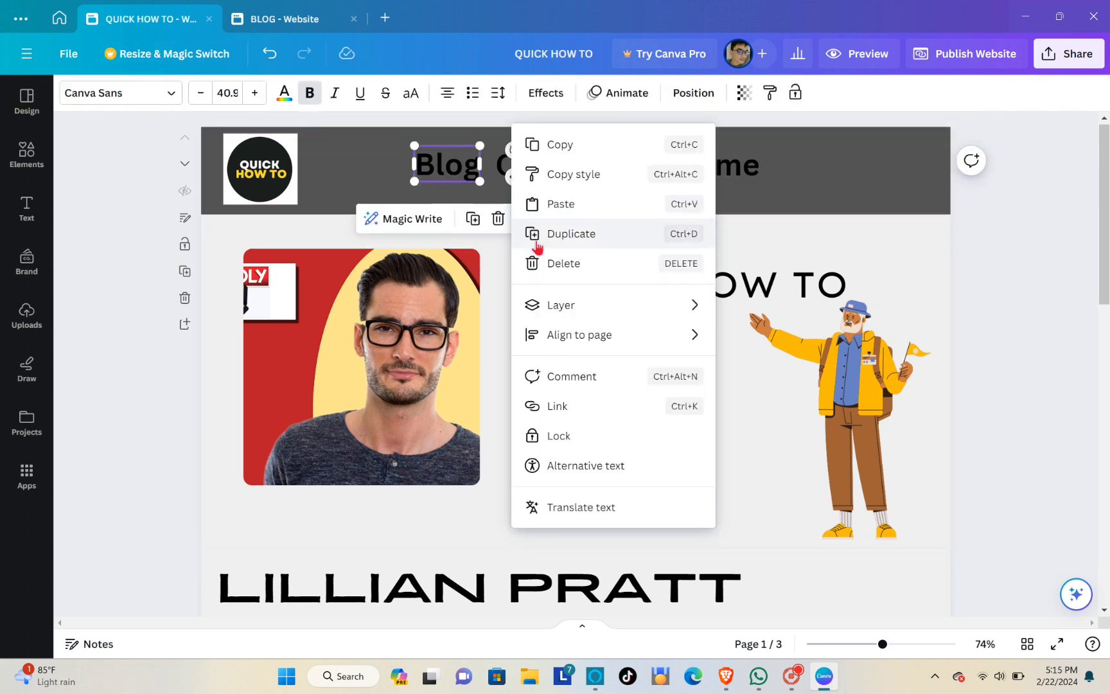
{"action": "left_click", "coordinate": [578, 409]}
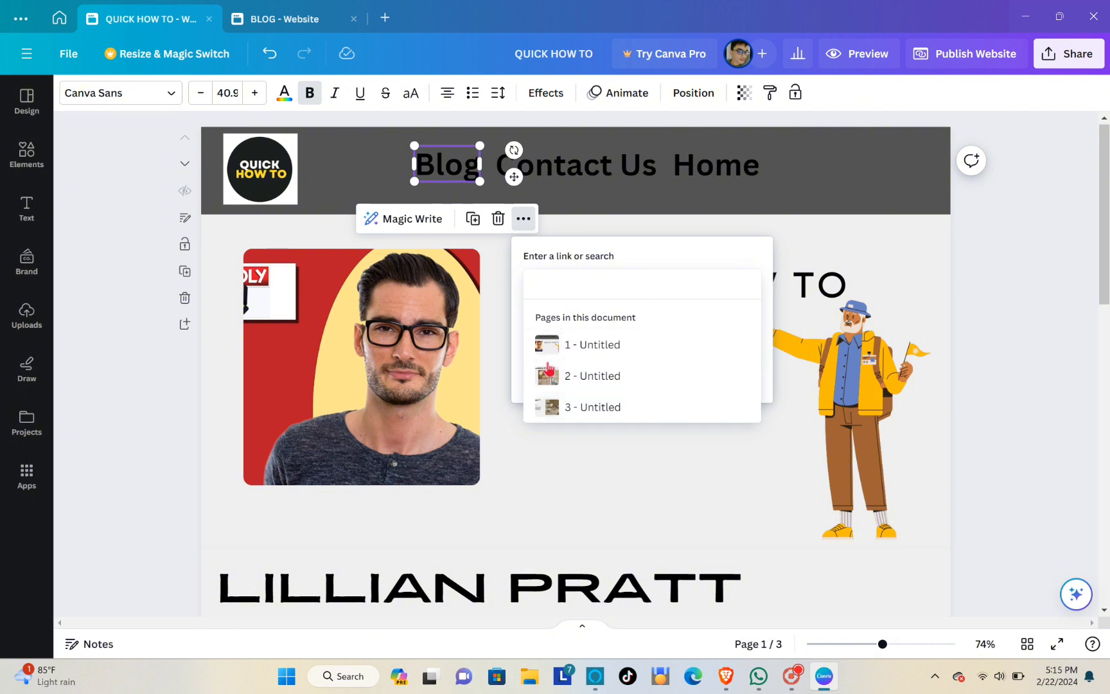
{"action": "right_click", "coordinate": [551, 286]}
{"action": "left_click", "coordinate": [566, 327]}
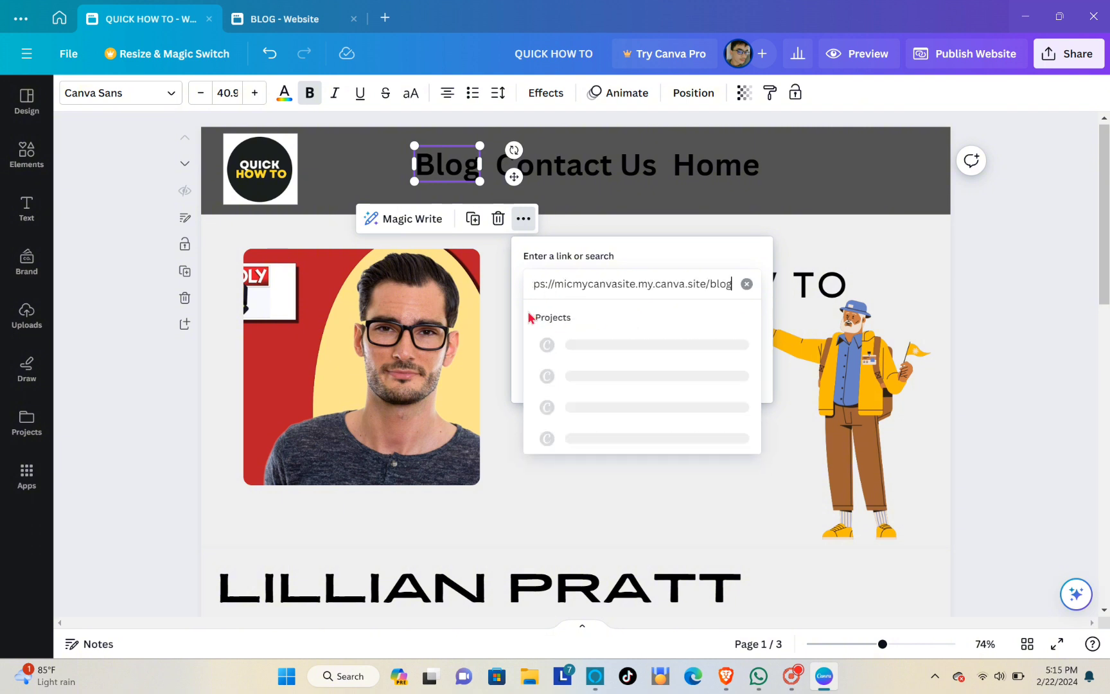
{"action": "key", "text": "Return"}
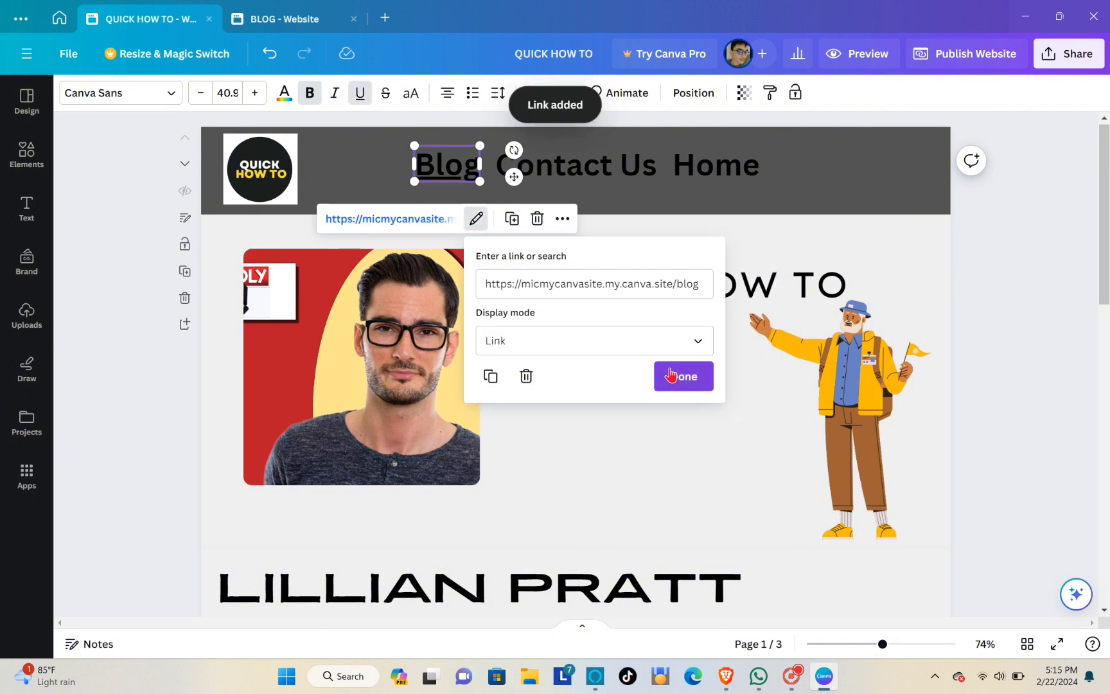
{"action": "left_click", "coordinate": [672, 374]}
{"action": "left_click", "coordinate": [581, 376]}
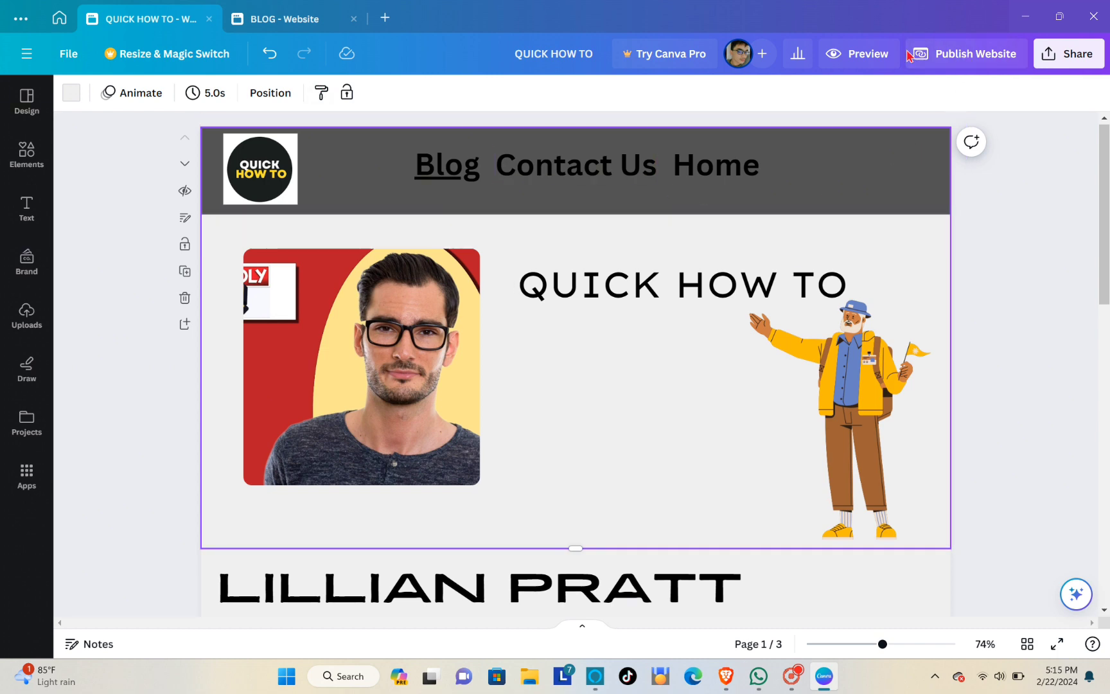
Publish the QUICK HOW TO website at the page URL "quick-how-to", then reopen the design for editing.
{"action": "left_click", "coordinate": [943, 58]}
{"action": "left_click", "coordinate": [983, 599]}
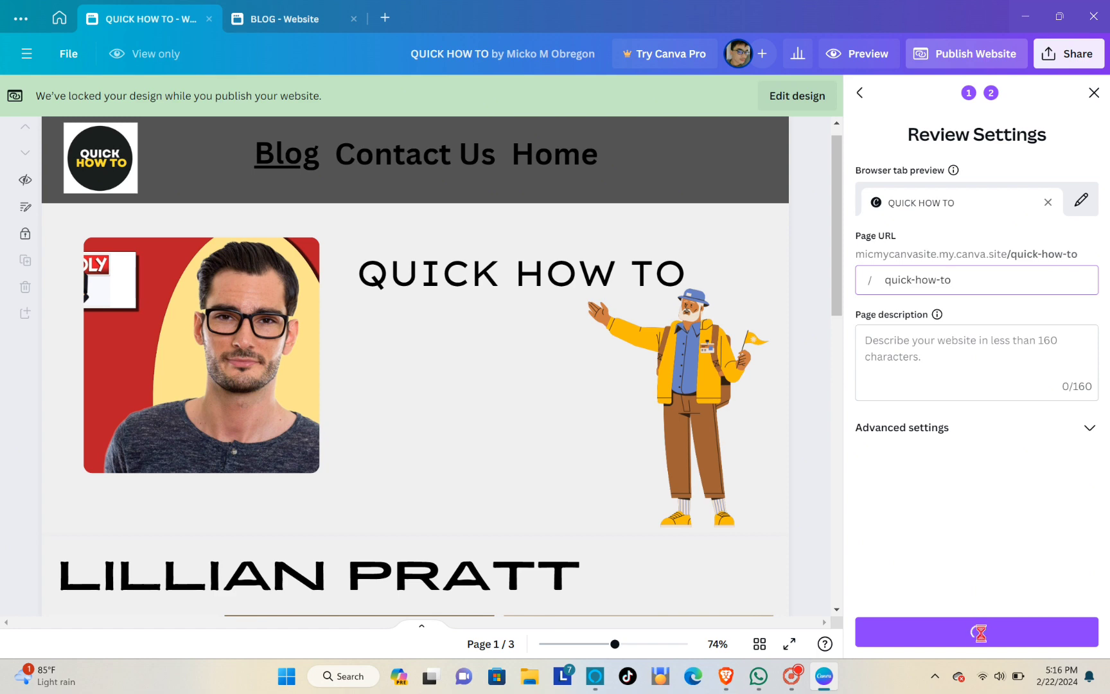
{"action": "left_click", "coordinate": [986, 630]}
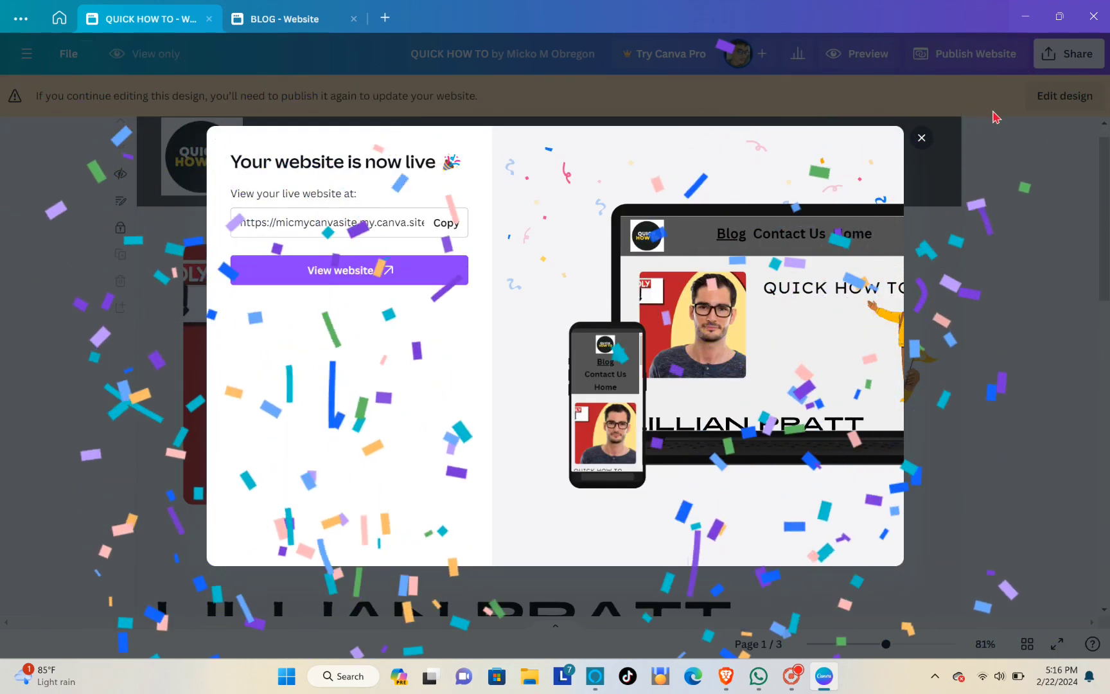
{"action": "left_click", "coordinate": [921, 140]}
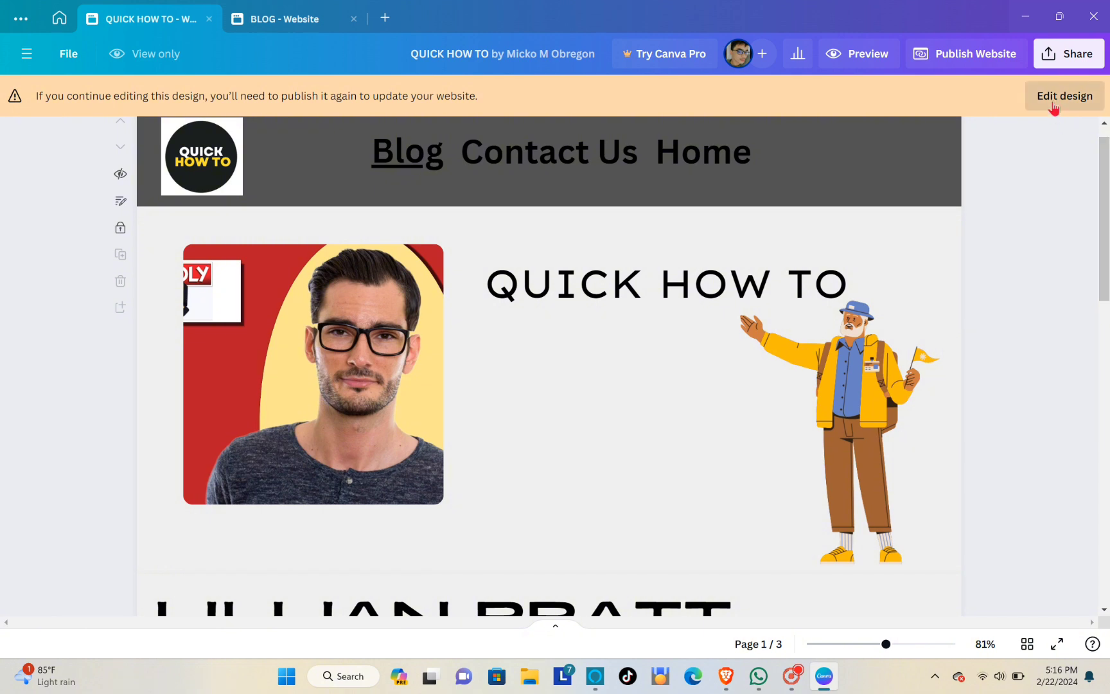
{"action": "left_click", "coordinate": [1065, 95]}
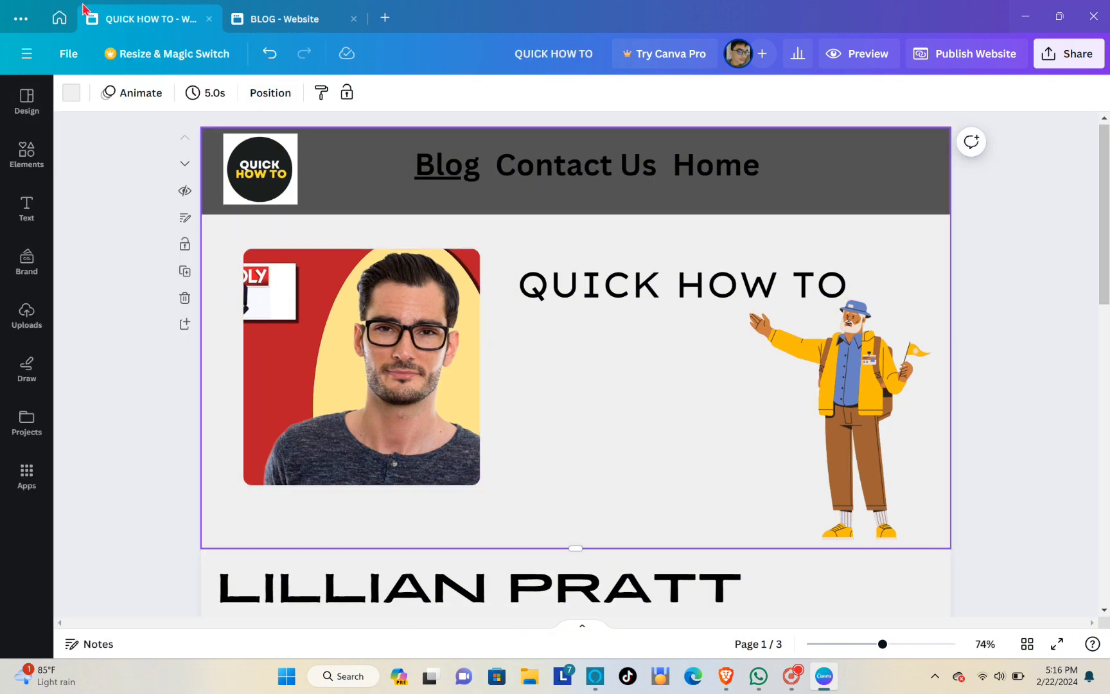
Create a new blank design of the Website type, searching the design types for "WEBS".
{"action": "left_click", "coordinate": [59, 18]}
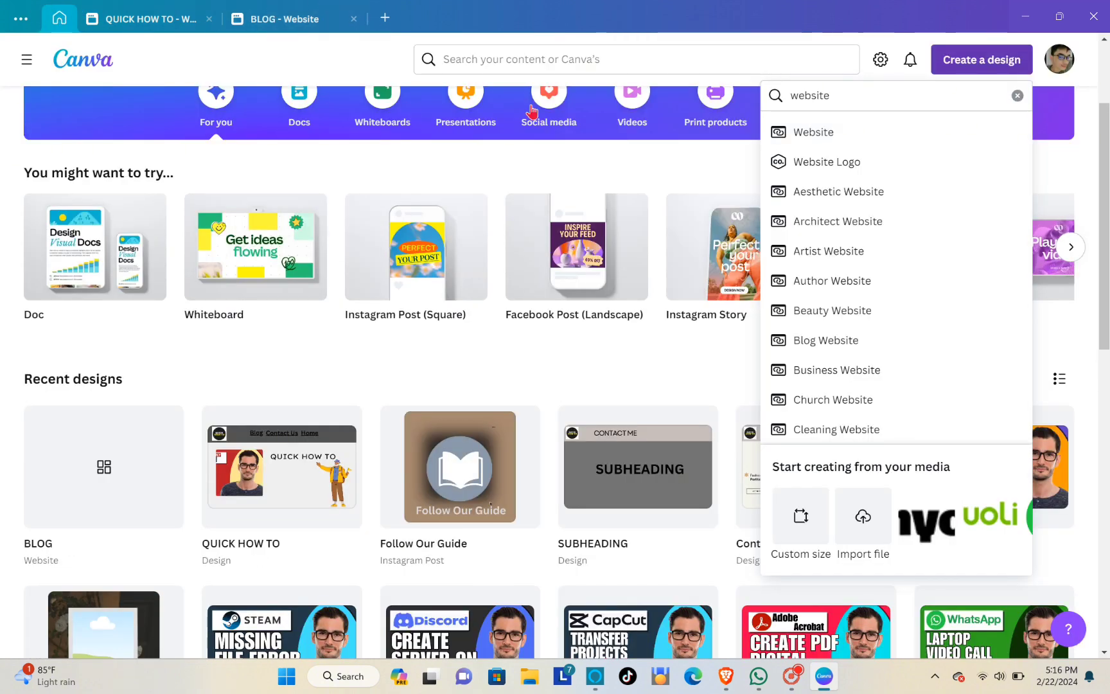
{"action": "left_click", "coordinate": [974, 59]}
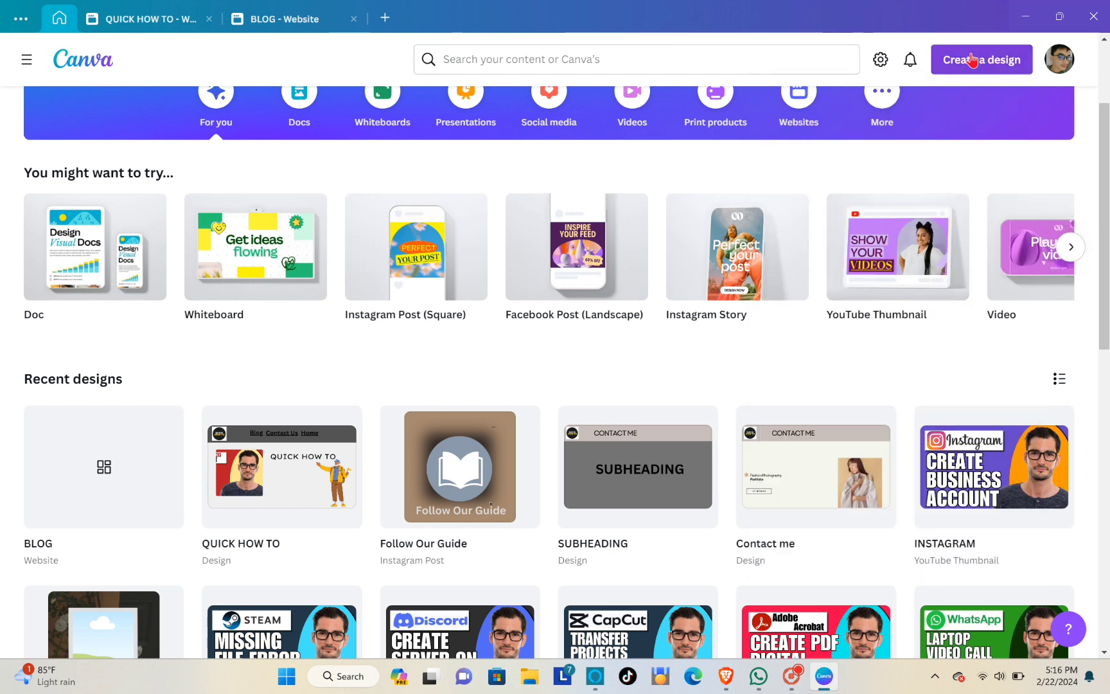
{"action": "left_click", "coordinate": [959, 64]}
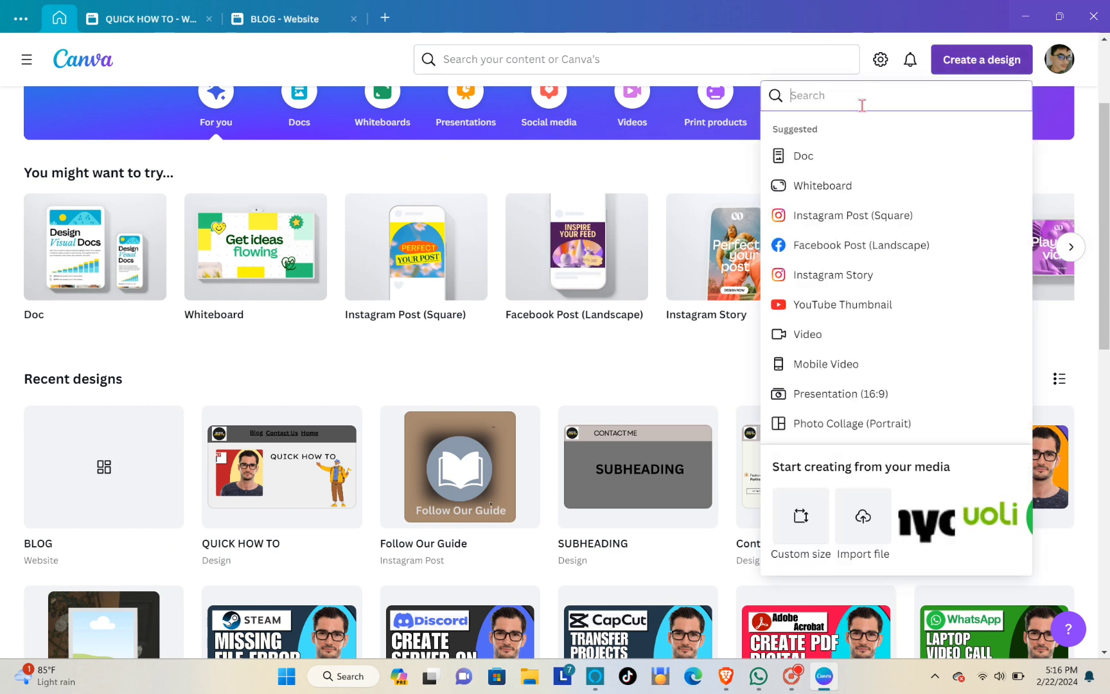
{"action": "type", "text": "WEBS"}
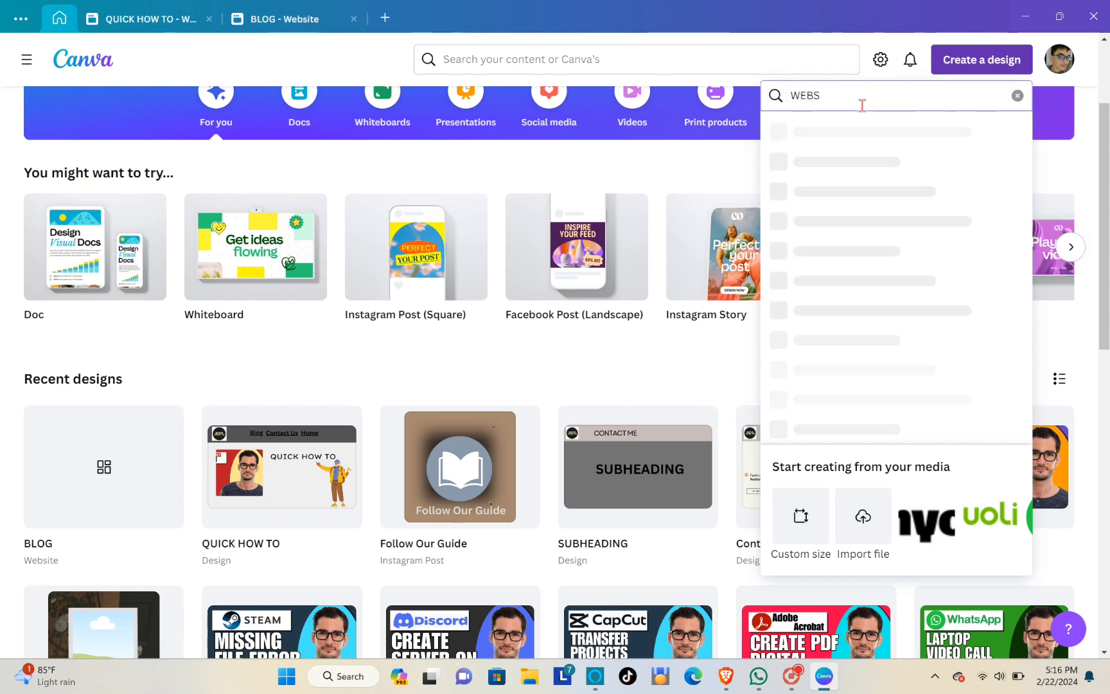
{"action": "left_click", "coordinate": [842, 131]}
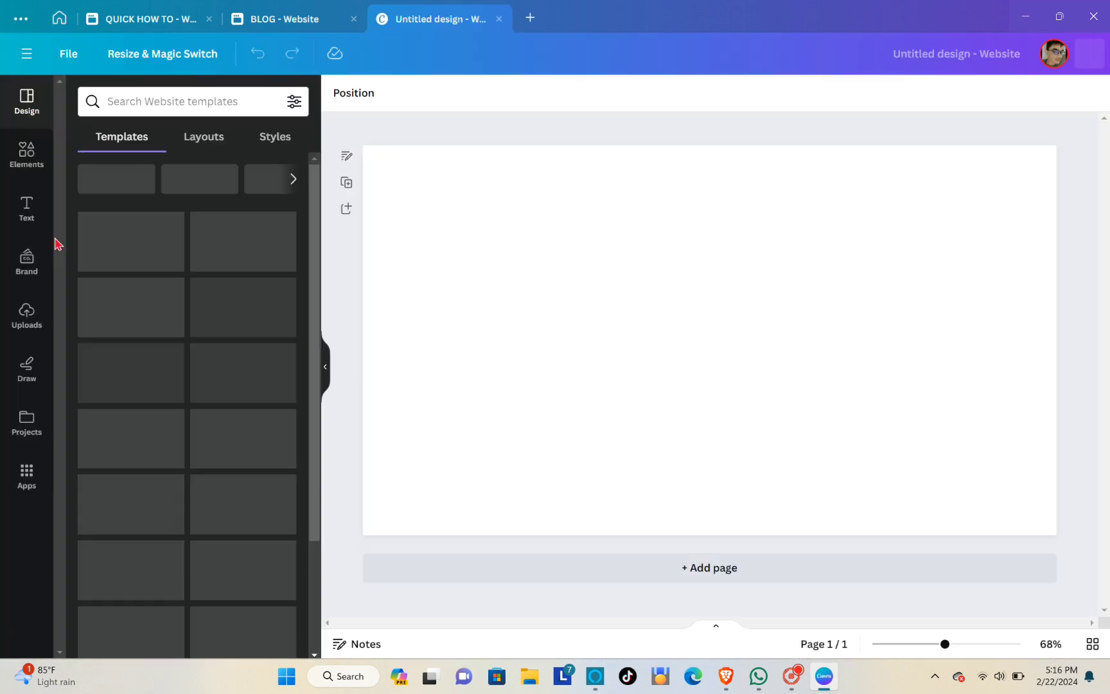
Add a heading reading "CONTACT US" to the blank website page.
{"action": "left_click", "coordinate": [25, 209]}
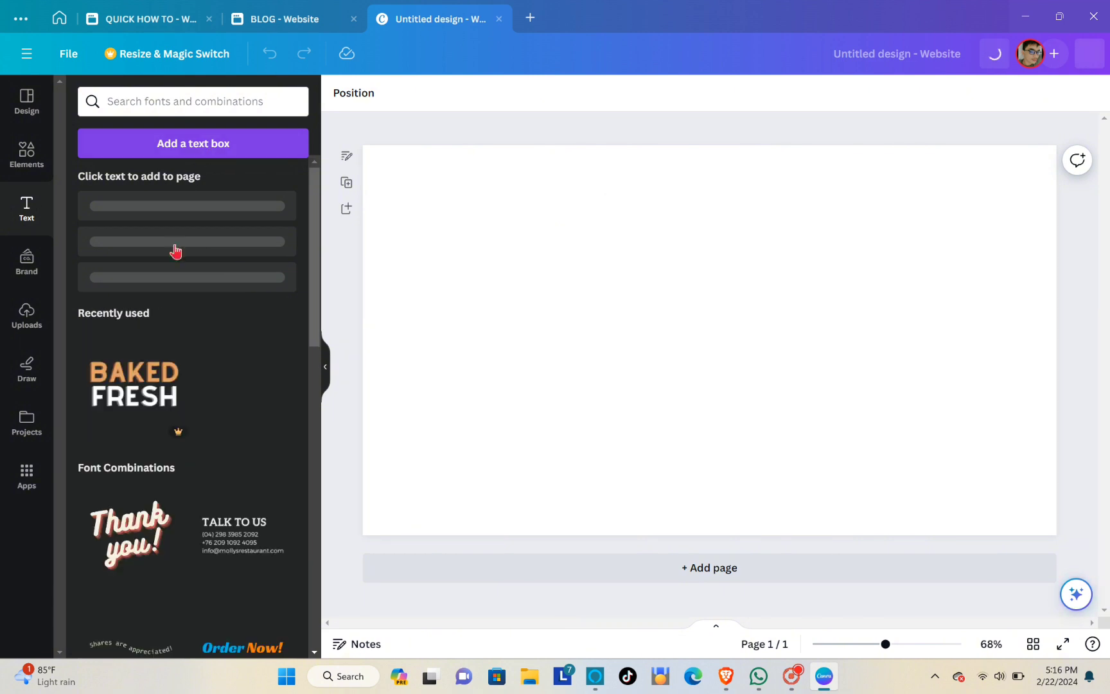
{"action": "left_click", "coordinate": [177, 284]}
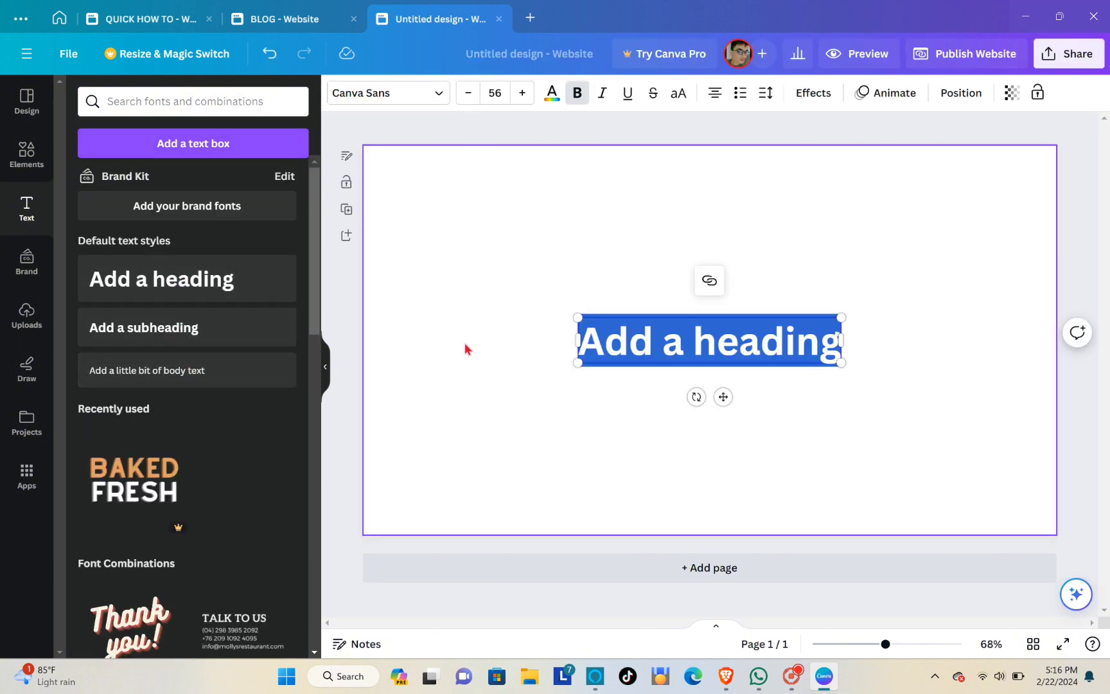
{"action": "type", "text": "CONTAC"}
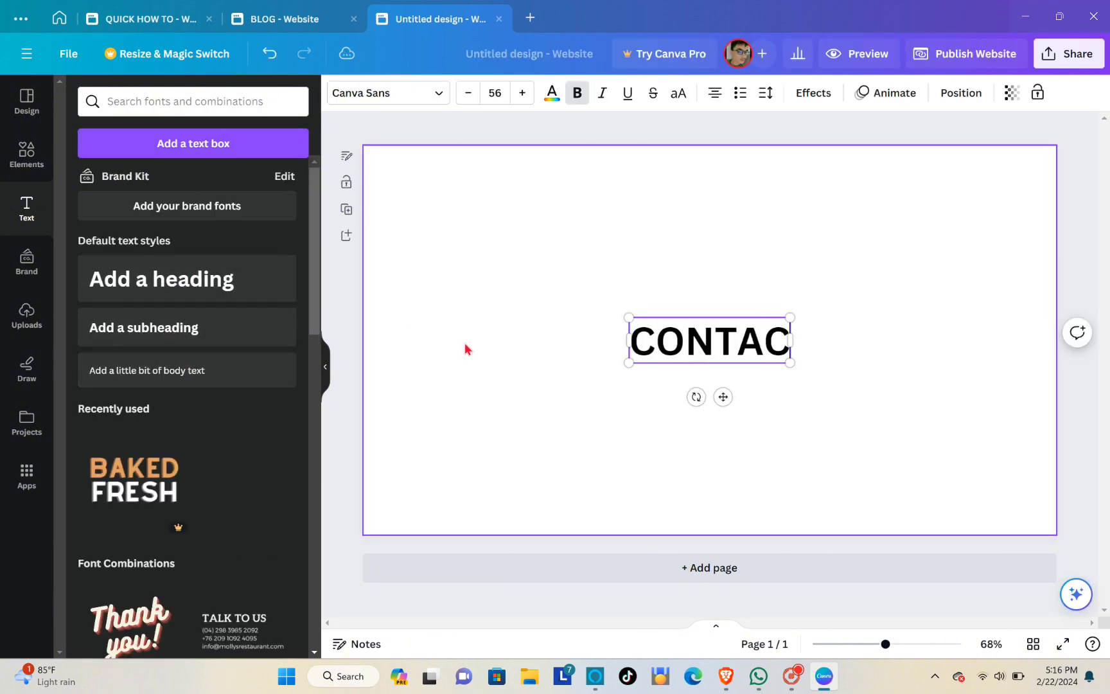
{"action": "type", "text": "T US"}
{"action": "left_click", "coordinate": [662, 298]}
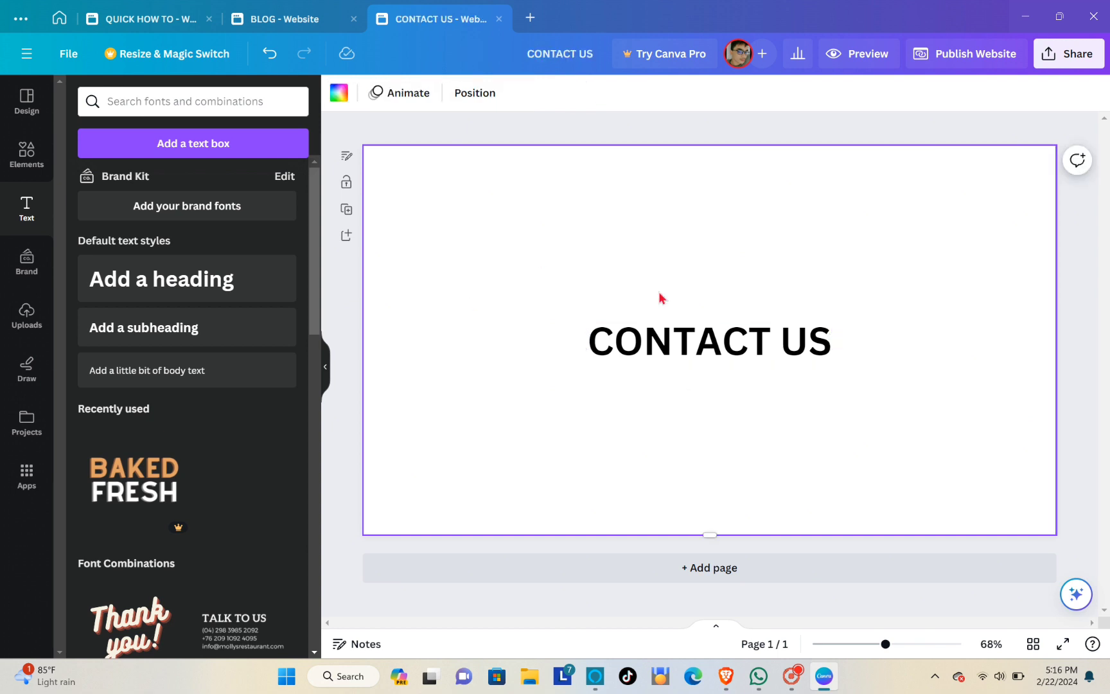
Enlarge the "CONTACT US" heading to a font size of about 87.5 and move it back to the page's centre.
{"action": "left_click", "coordinate": [791, 362]}
{"action": "left_click_drag", "start_coordinate": [834, 363], "coordinate": [963, 458]}
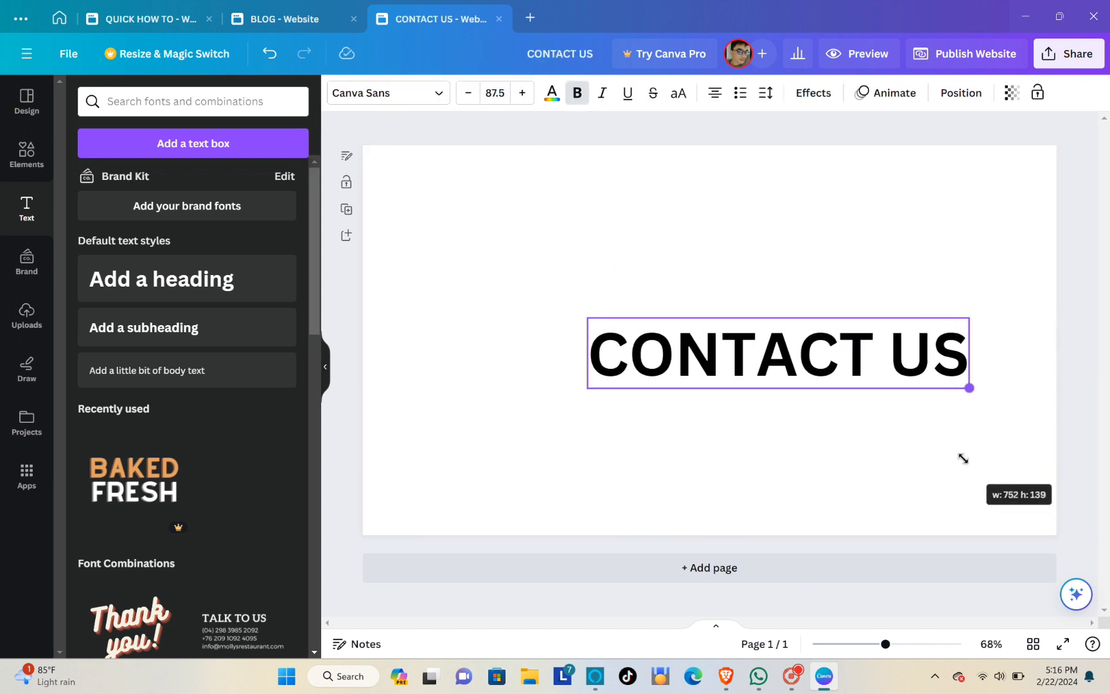
{"action": "left_click", "coordinate": [924, 248]}
{"action": "left_click_drag", "start_coordinate": [894, 347], "coordinate": [827, 333]}
{"action": "left_click", "coordinate": [939, 290]}
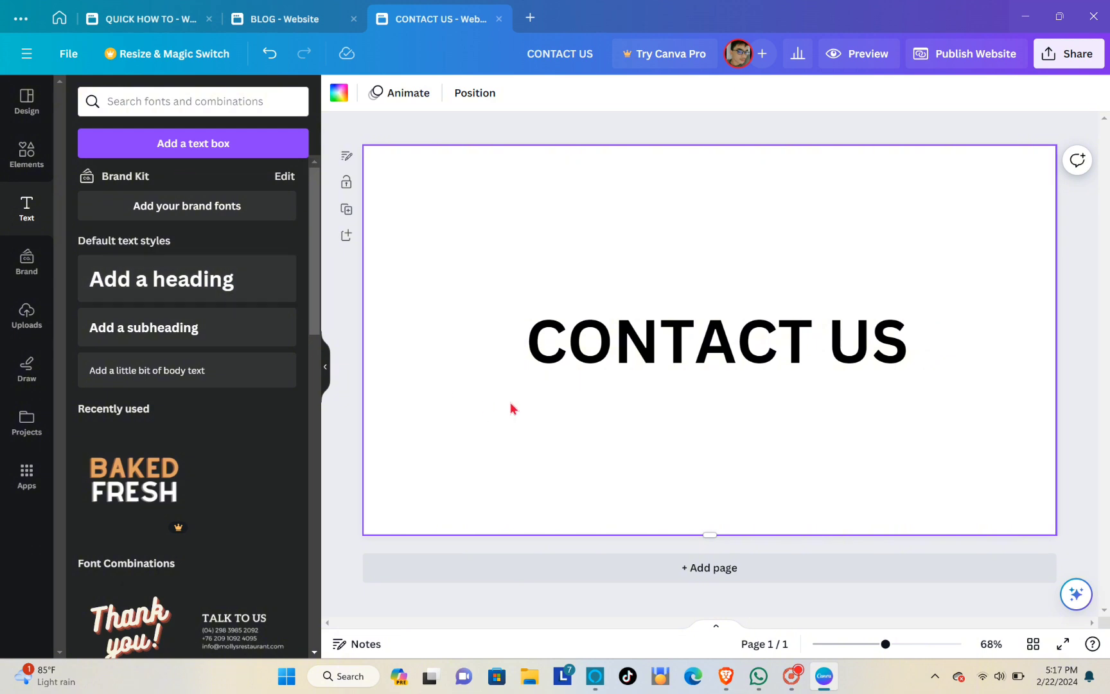
In the QUICK HOW TO design, copy the whole header: banner shape, logo and the Blog, Contact Us and Home labels.
{"action": "left_click", "coordinate": [190, 22]}
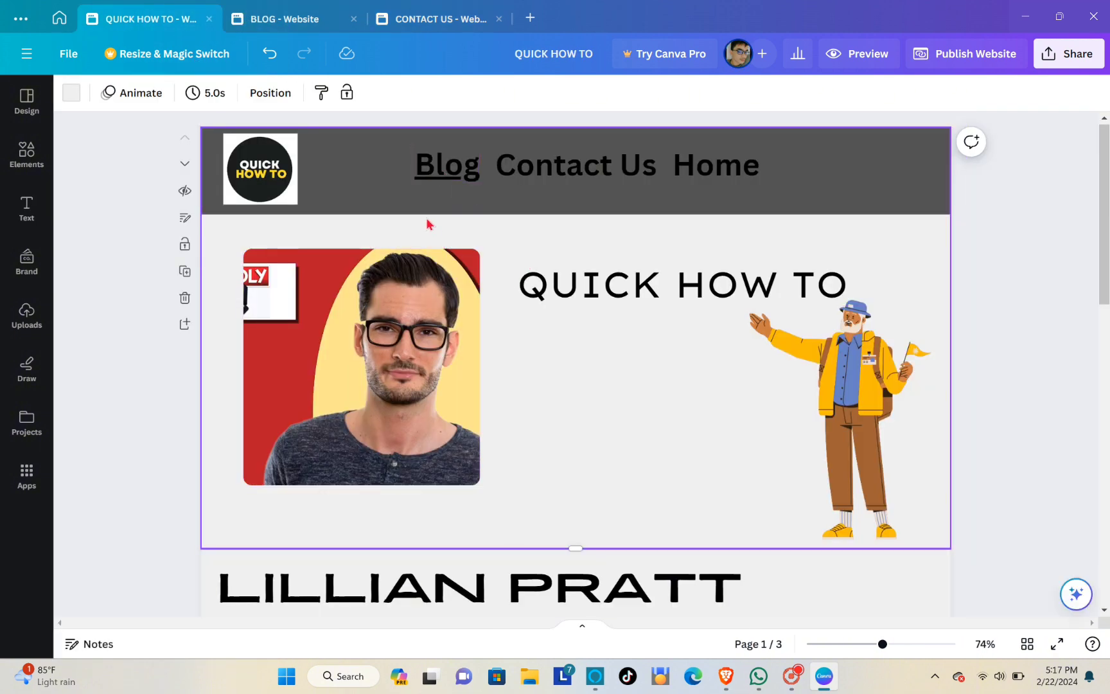
{"action": "left_click", "coordinate": [352, 154]}
{"action": "left_click", "coordinate": [481, 181]}
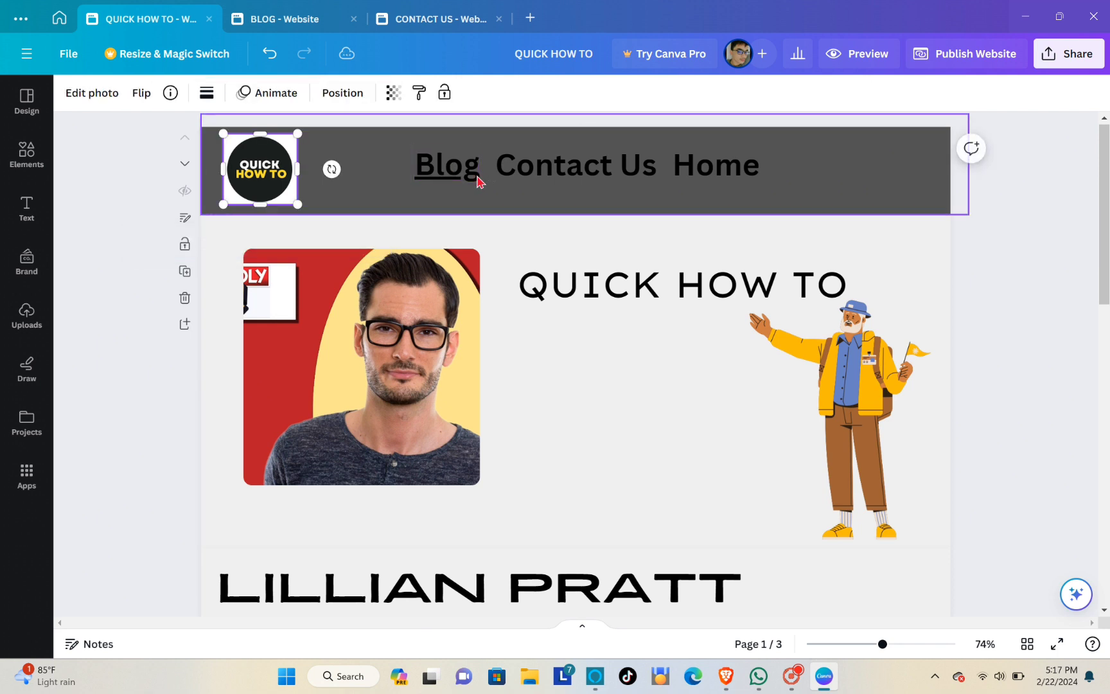
{"action": "left_click", "coordinate": [395, 150]}
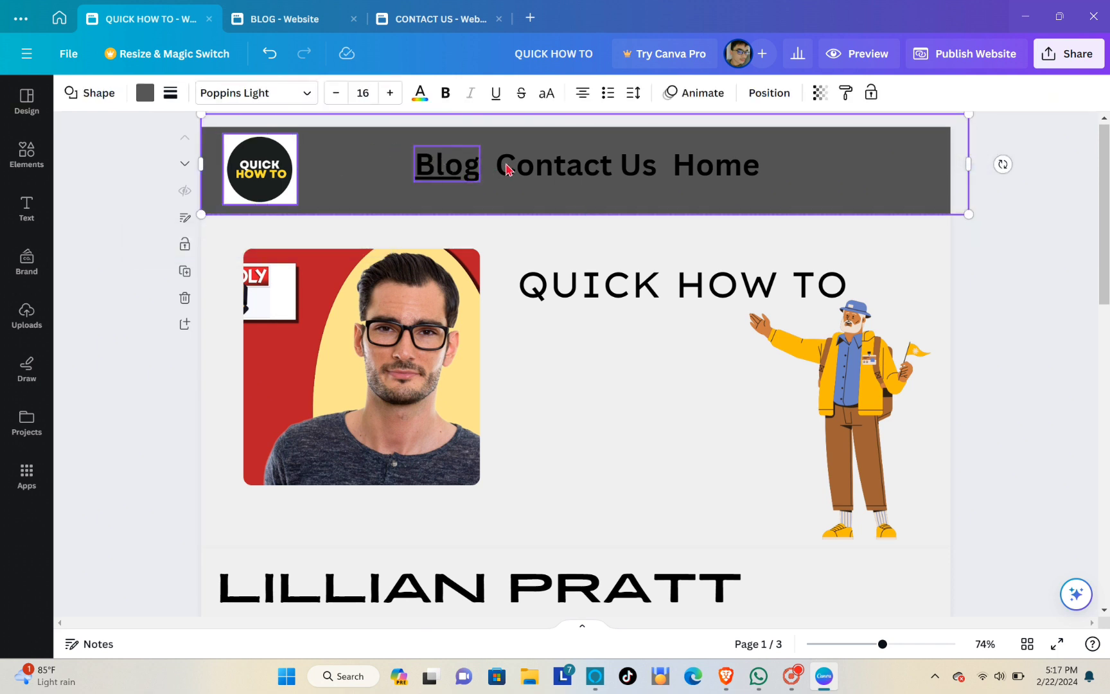
{"action": "right_click", "coordinate": [420, 171]}
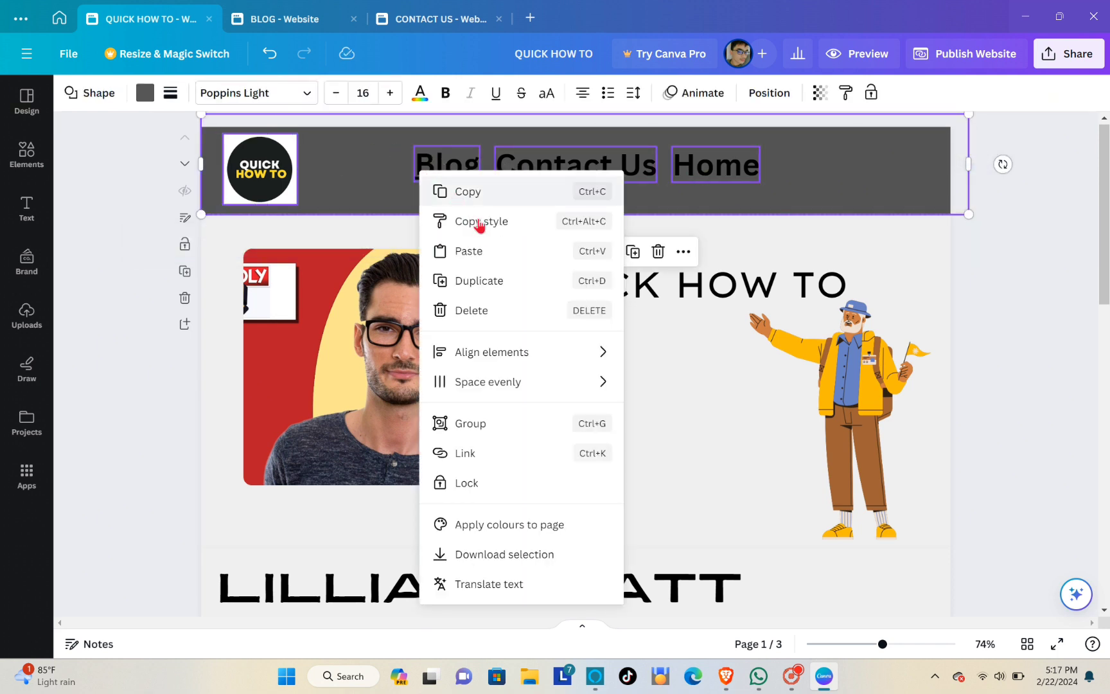
{"action": "left_click", "coordinate": [473, 190]}
Paste the copied header onto the CONTACT US page above its heading.
{"action": "left_click", "coordinate": [424, 19]}
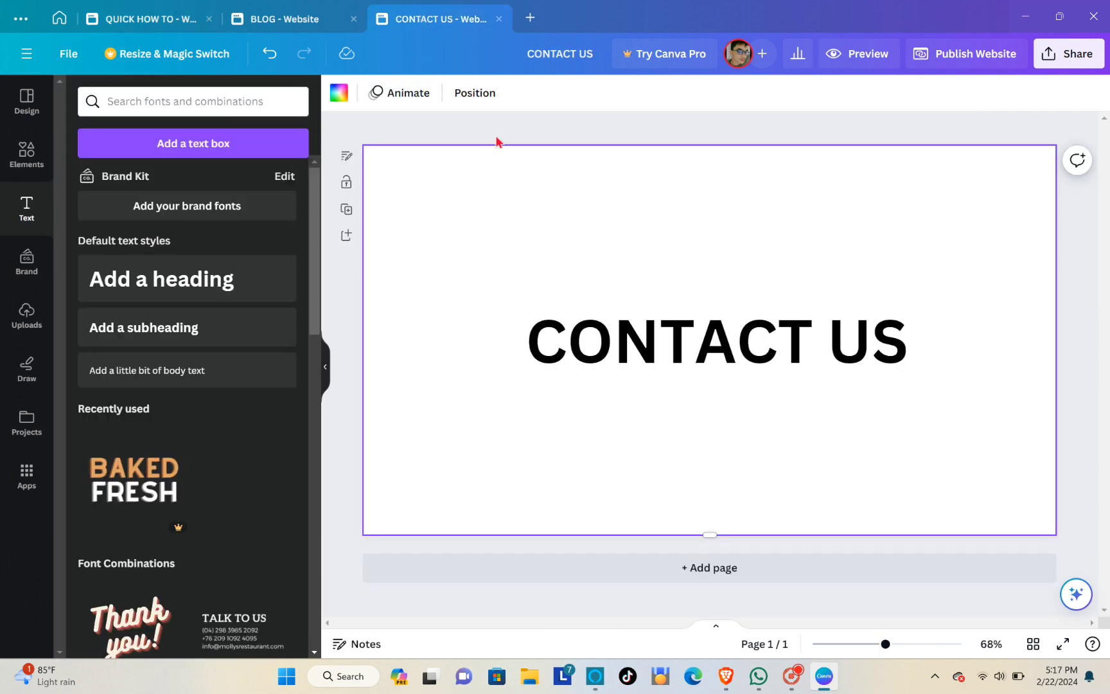
{"action": "right_click", "coordinate": [543, 221]}
{"action": "left_click", "coordinate": [588, 266]}
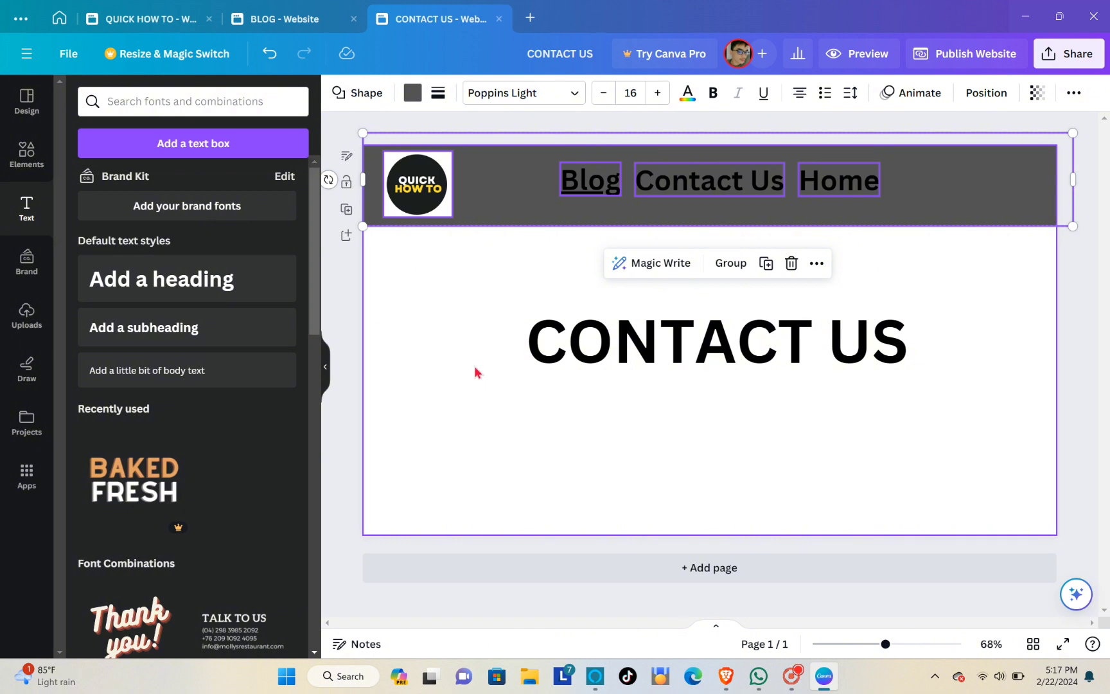
{"action": "left_click", "coordinate": [476, 371]}
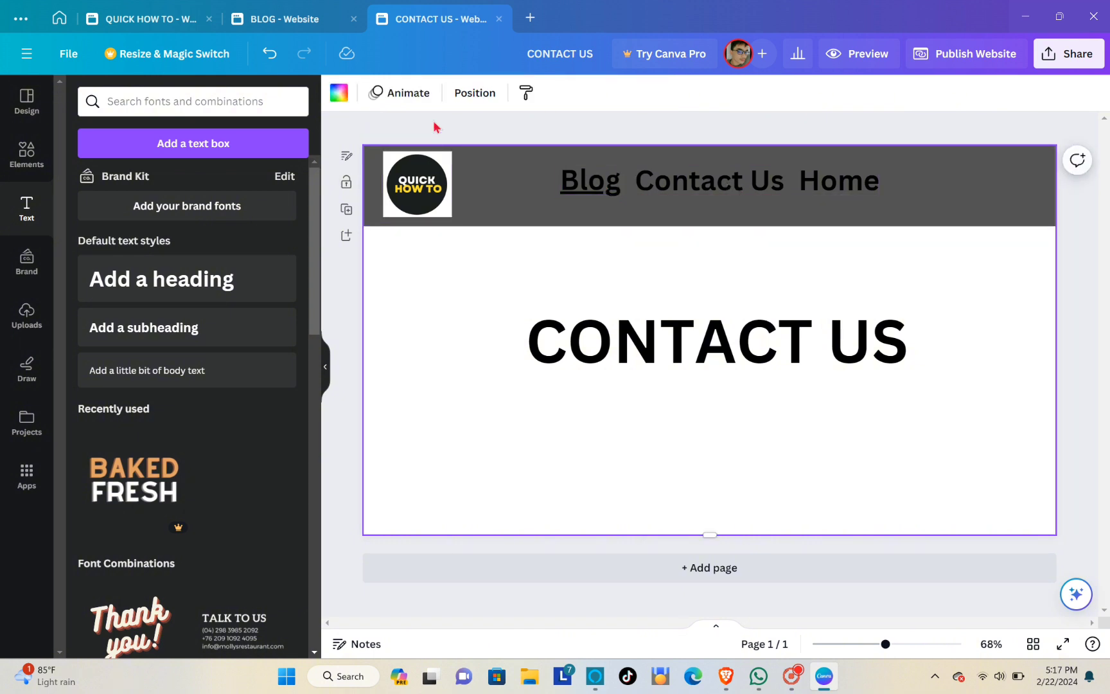
Publish the CONTACT US website to the free domain at the page URL "contact-us" and copy its live website address.
{"action": "left_click", "coordinate": [298, 25]}
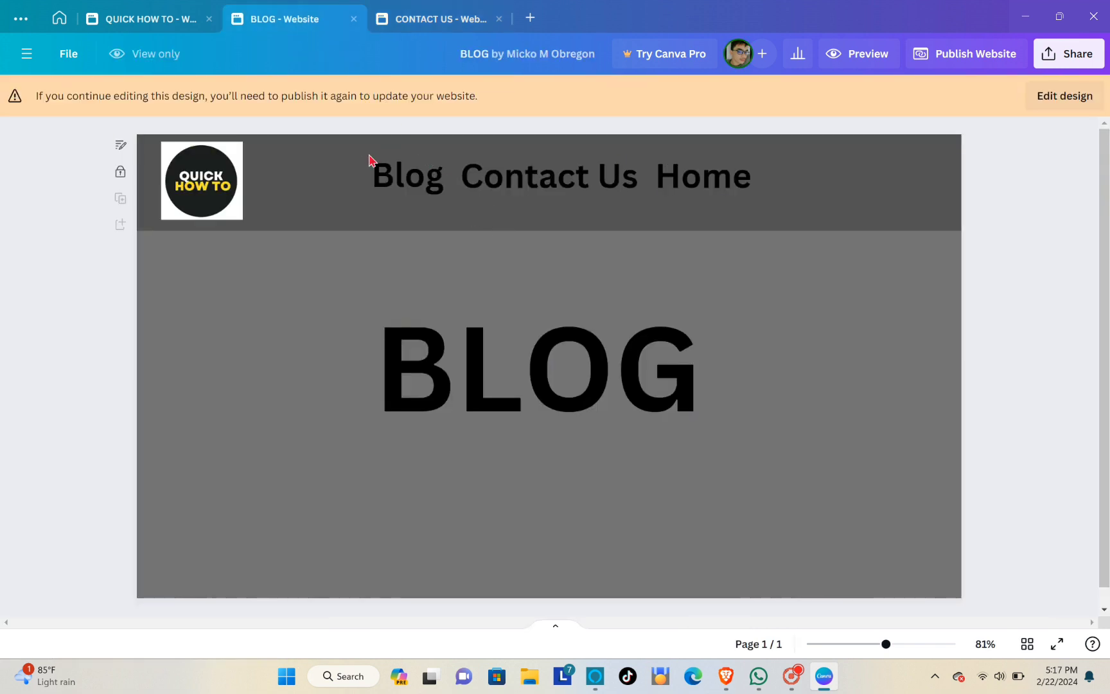
{"action": "left_click", "coordinate": [423, 30]}
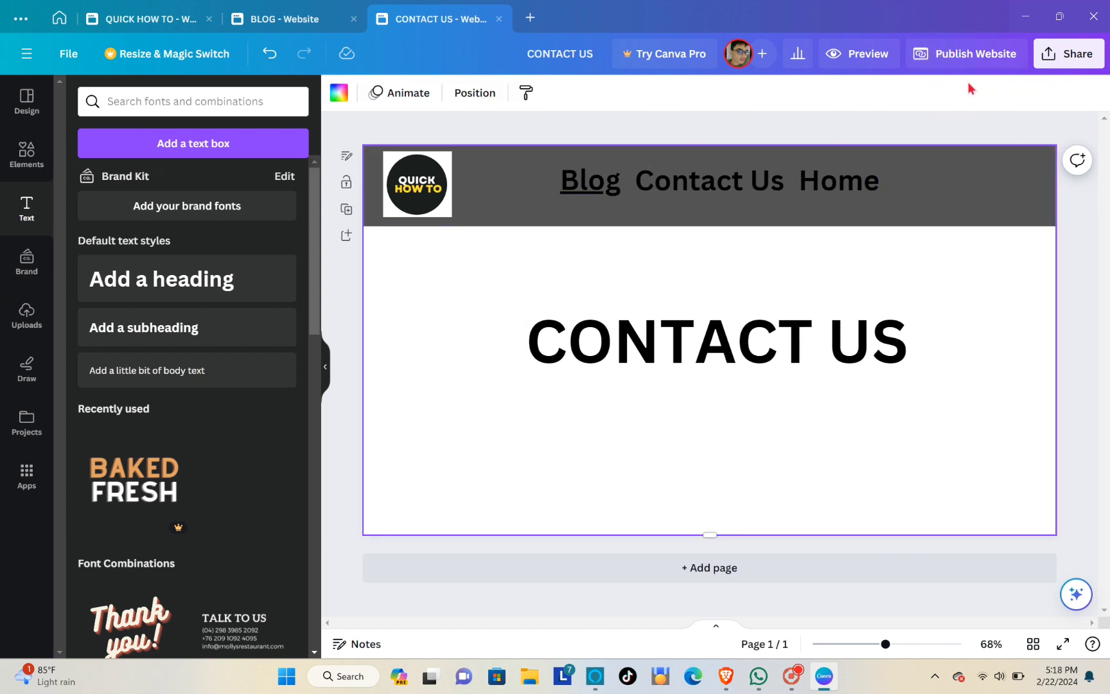
{"action": "left_click", "coordinate": [954, 60]}
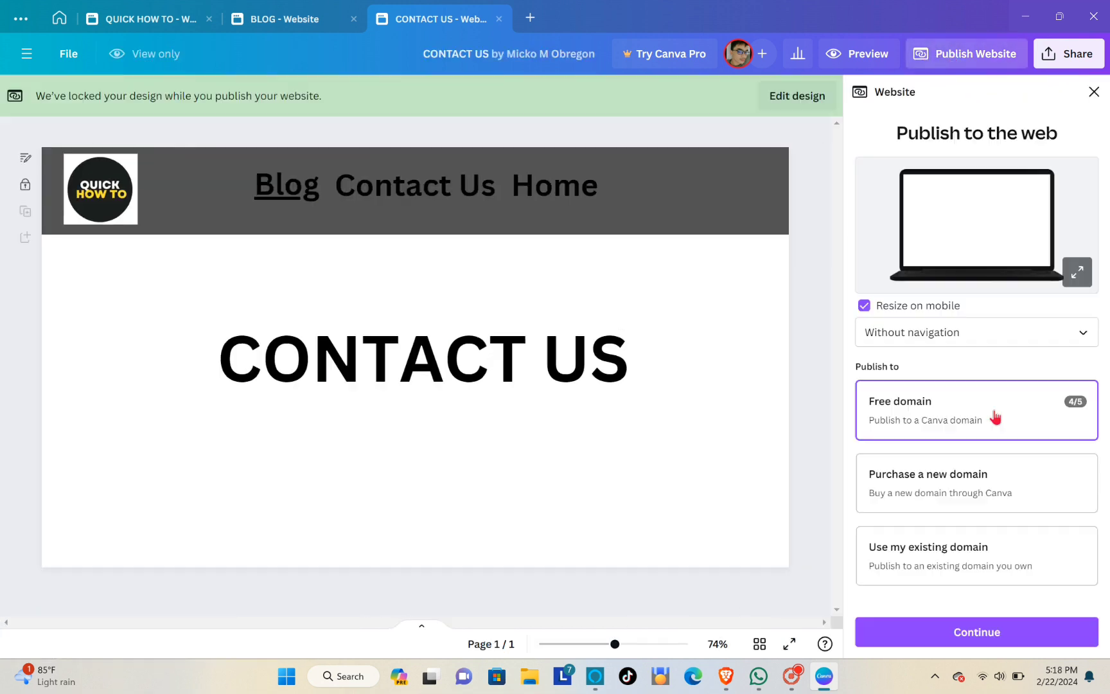
{"action": "left_click", "coordinate": [984, 633]}
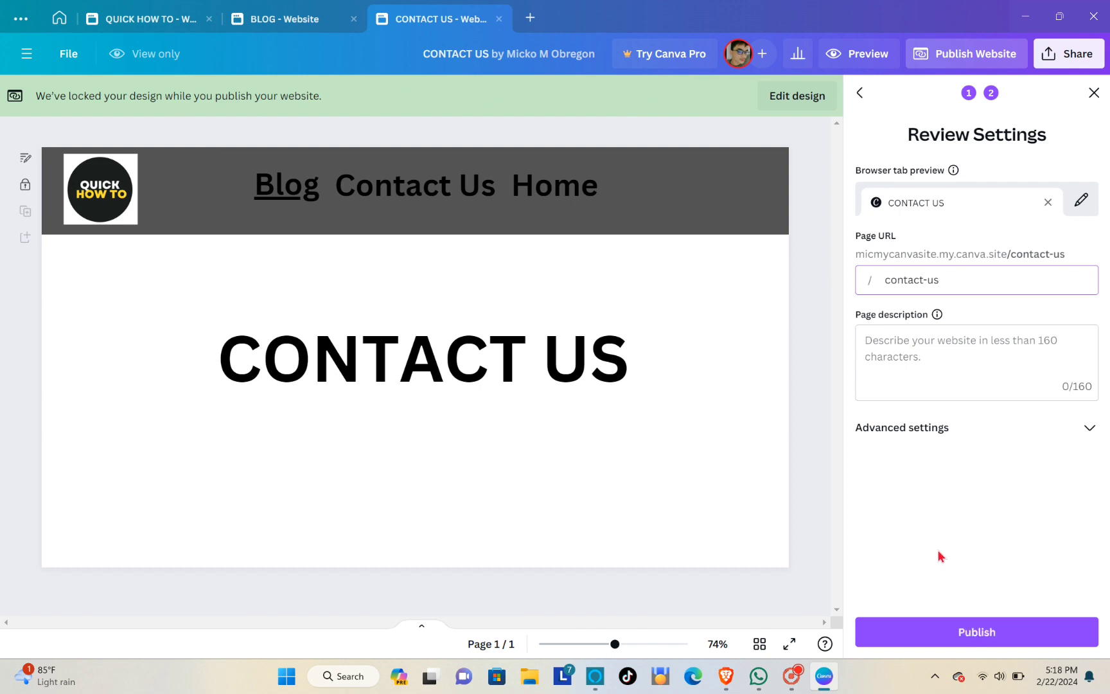
{"action": "left_click", "coordinate": [971, 633]}
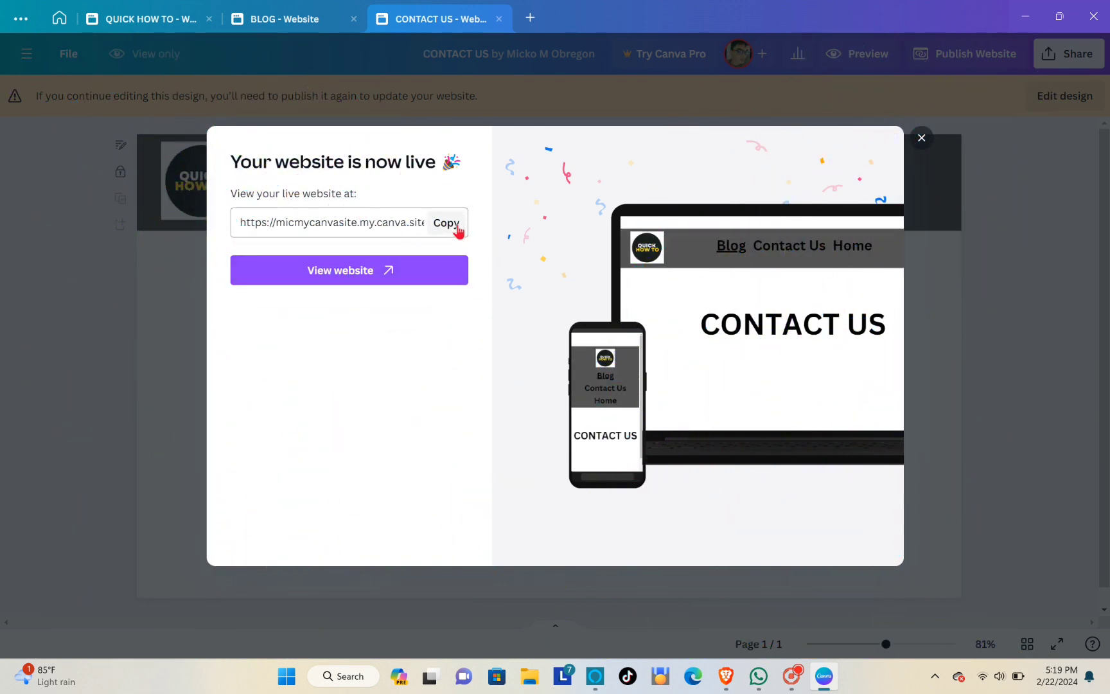
{"action": "left_click", "coordinate": [450, 223]}
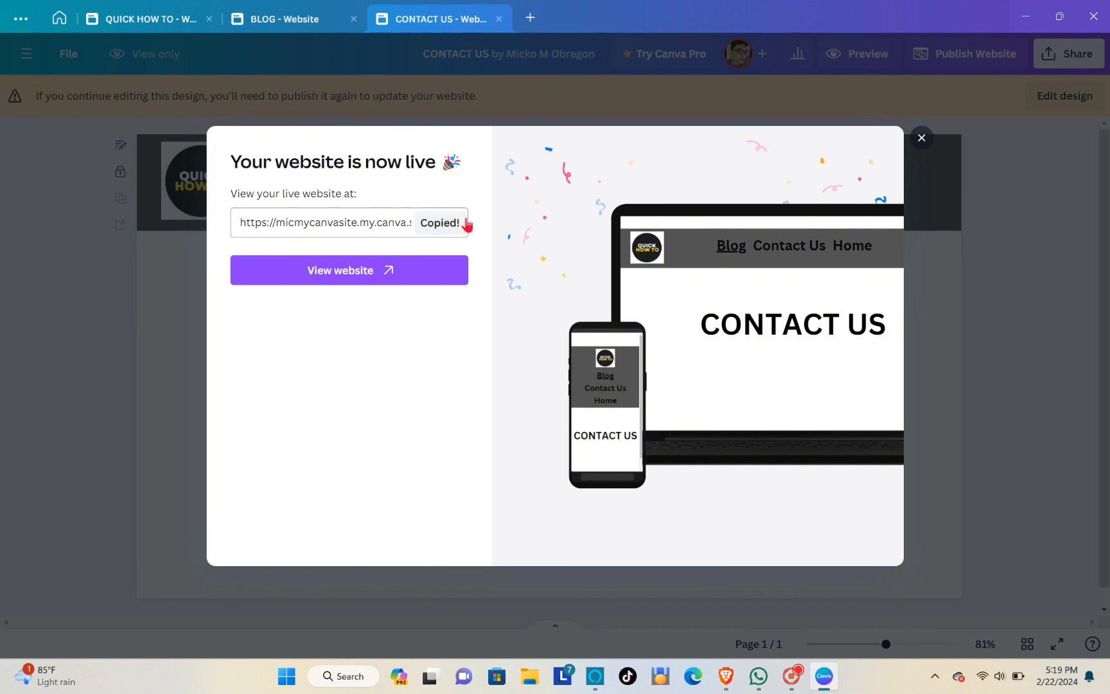
{"action": "left_click", "coordinate": [922, 139]}
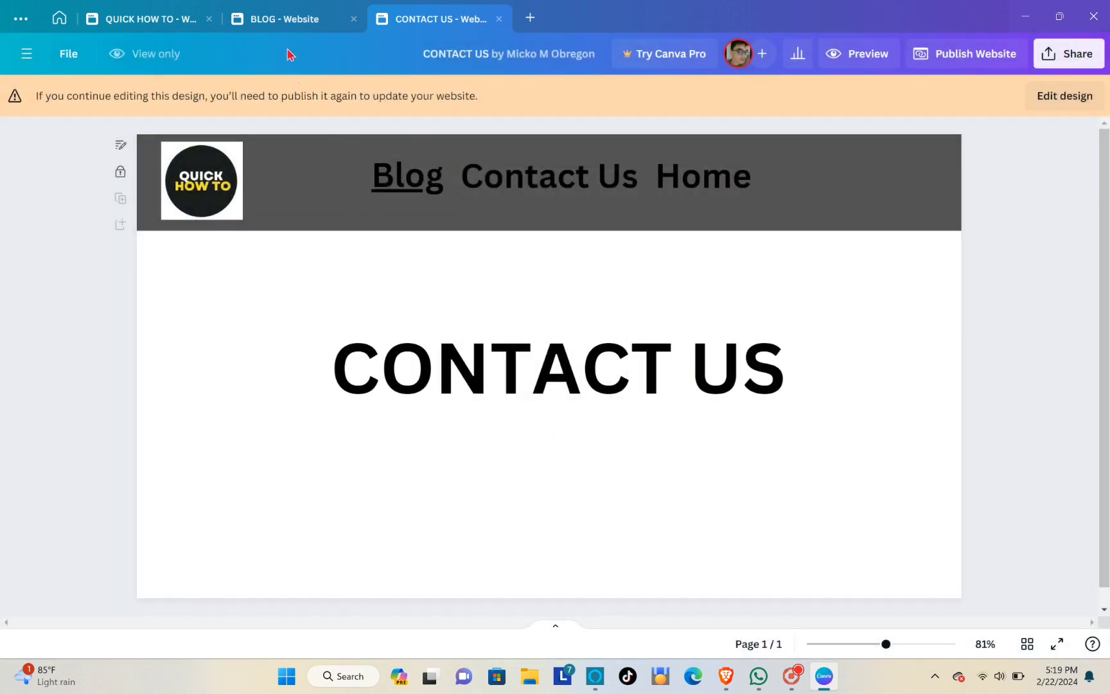
In the BLOG design's header, link the "Contact Us" text to the copied address of the published contact-us site.
{"action": "left_click", "coordinate": [293, 28]}
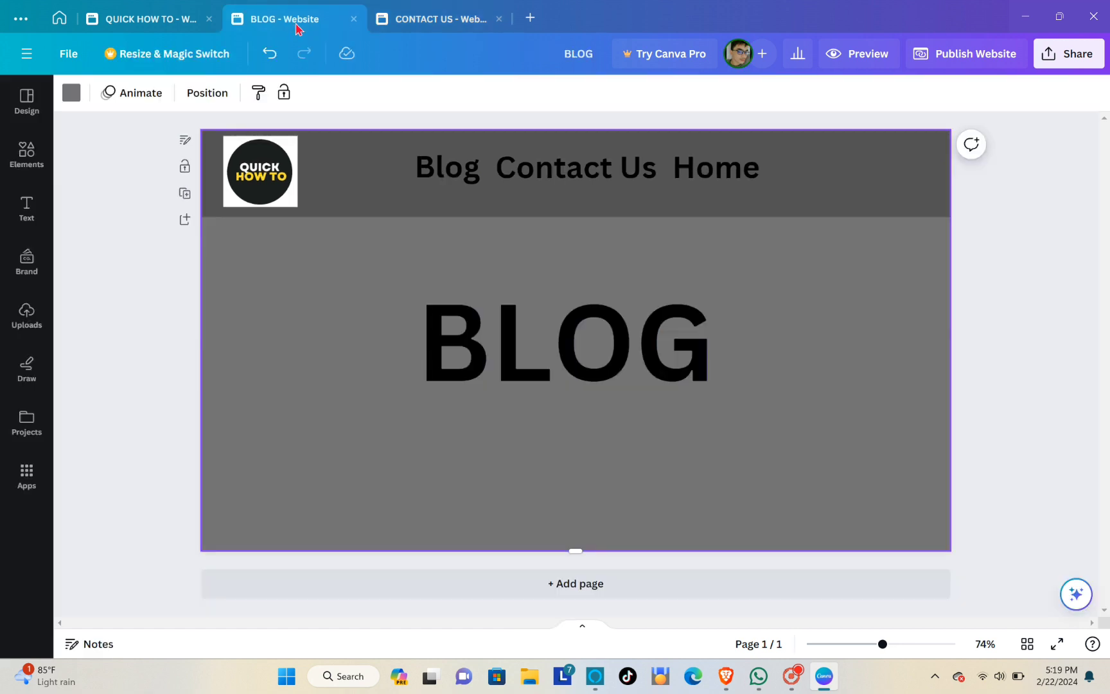
{"action": "left_click", "coordinate": [587, 176]}
{"action": "left_click", "coordinate": [652, 222]}
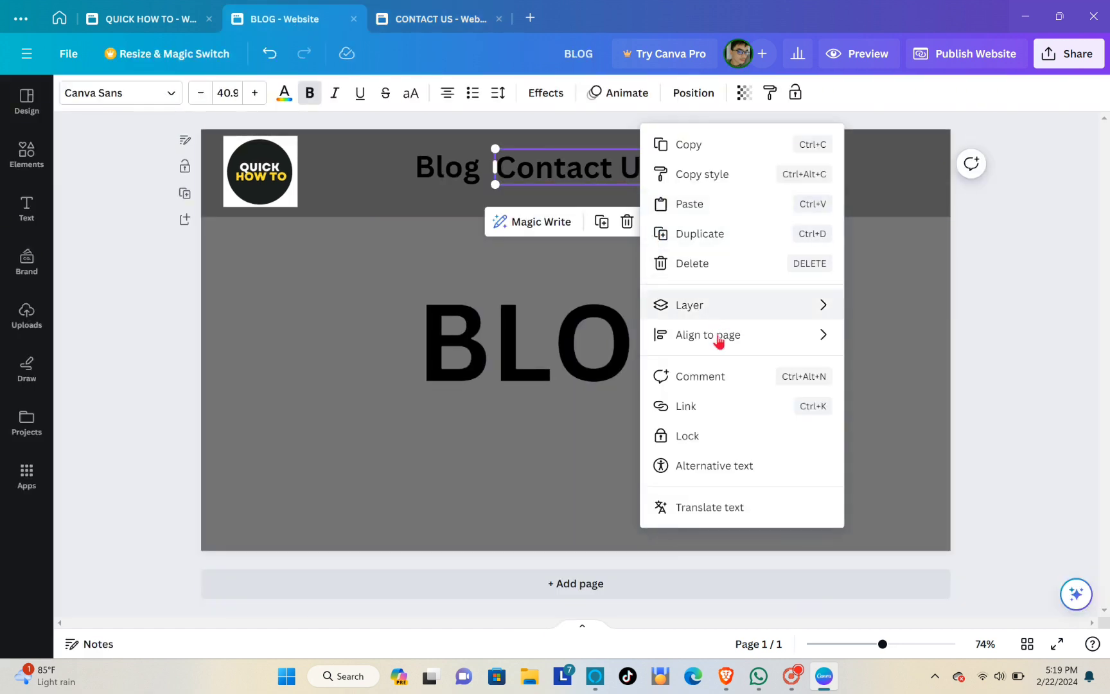
{"action": "left_click", "coordinate": [720, 405]}
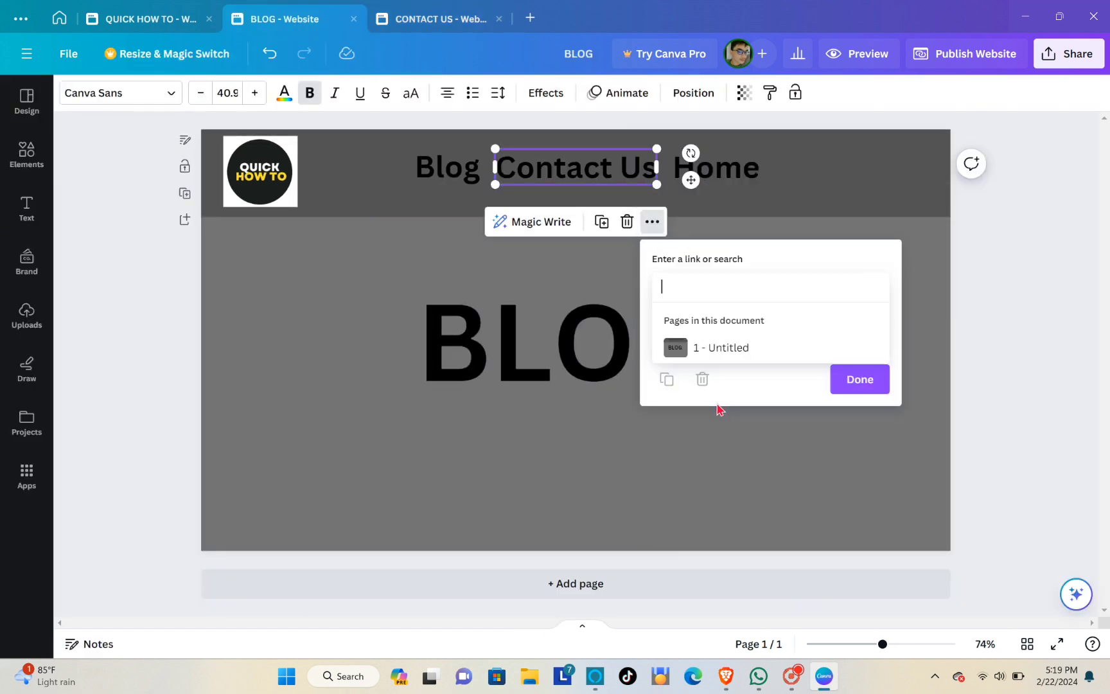
{"action": "right_click", "coordinate": [697, 291]}
{"action": "left_click", "coordinate": [715, 330]}
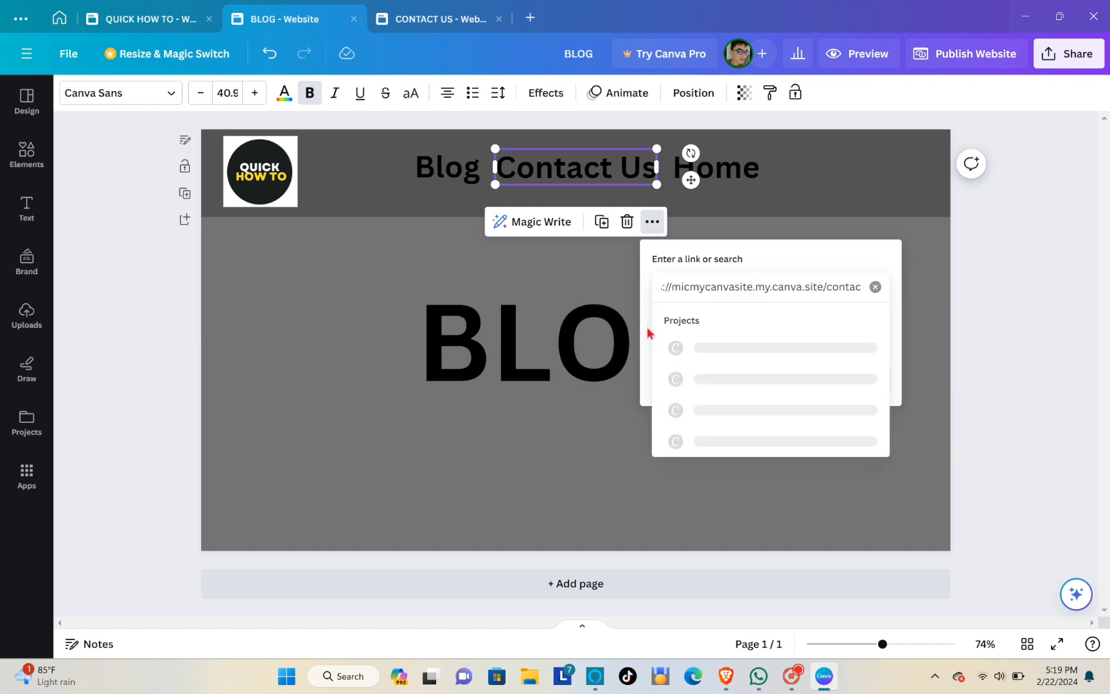
{"action": "left_click", "coordinate": [798, 382]}
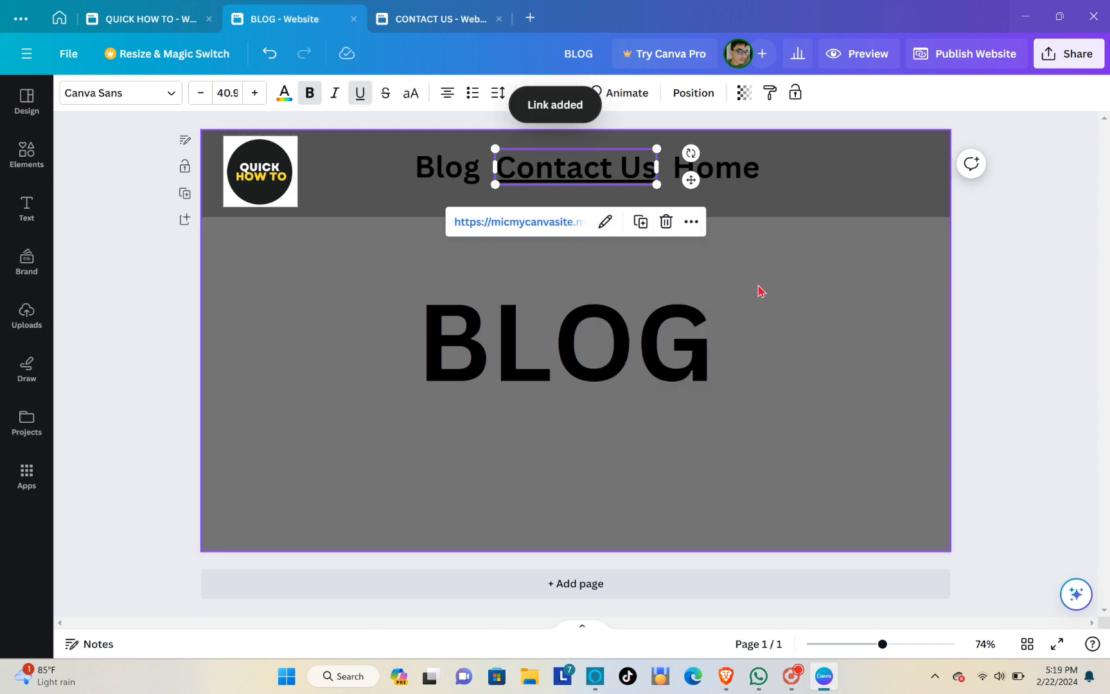
{"action": "left_click", "coordinate": [743, 262]}
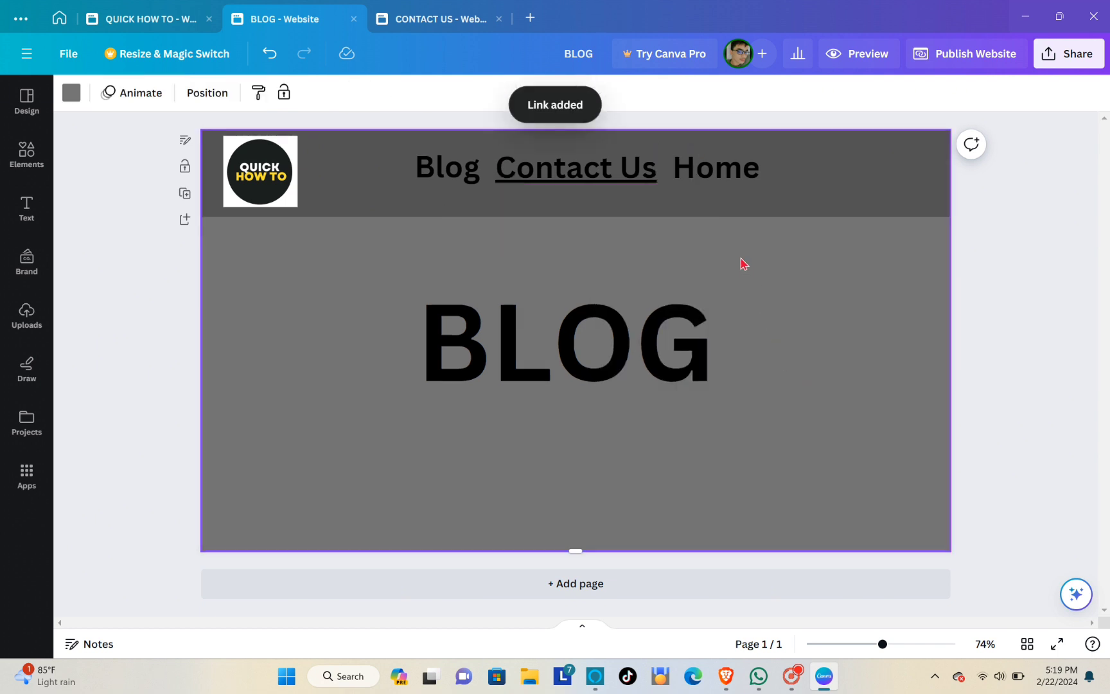
In the QUICK HOW TO design's header, link the "Contact Us" text to the copied address of the published contact-us site.
{"action": "left_click", "coordinate": [170, 12]}
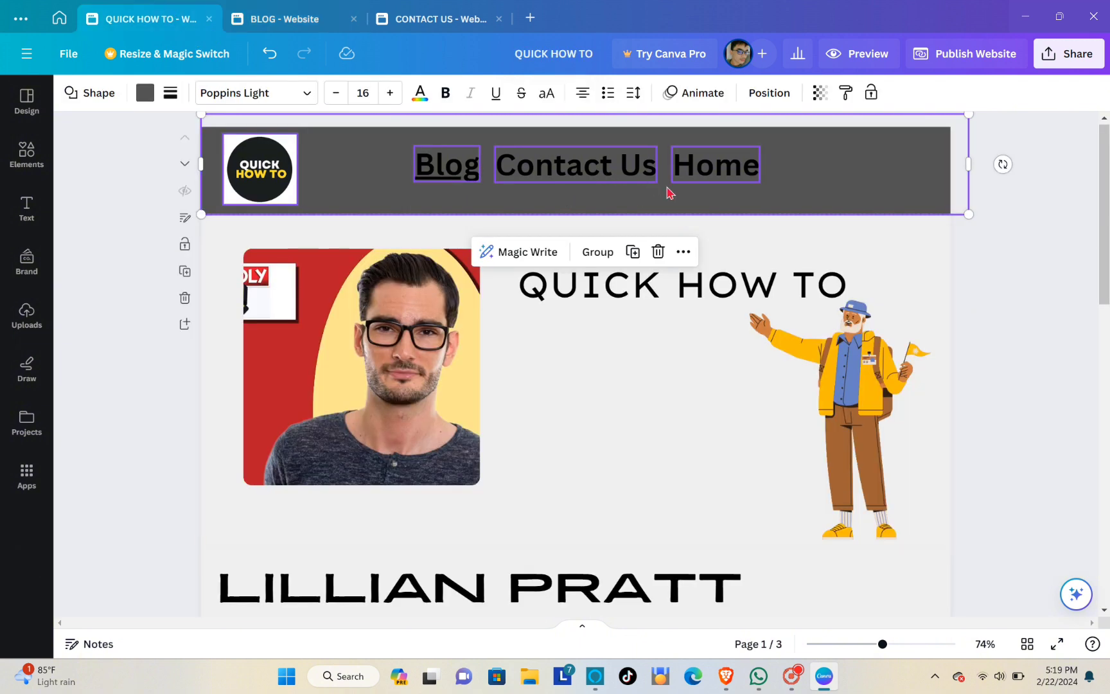
{"action": "left_click", "coordinate": [766, 268]}
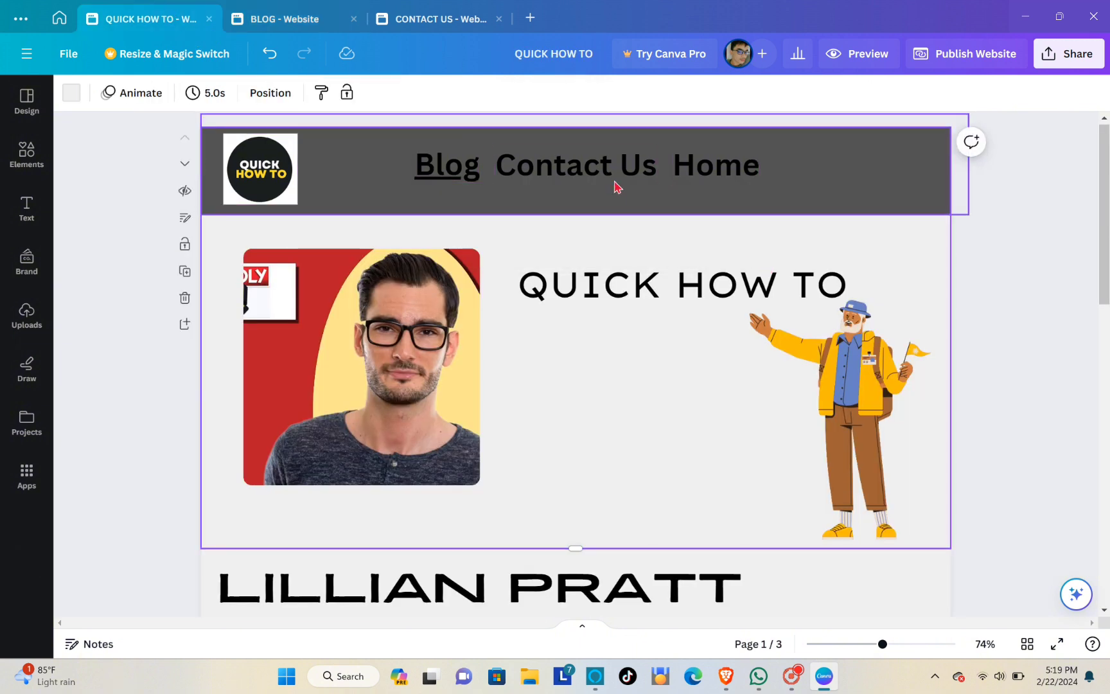
{"action": "left_click", "coordinate": [617, 184]}
{"action": "left_click", "coordinate": [653, 219]}
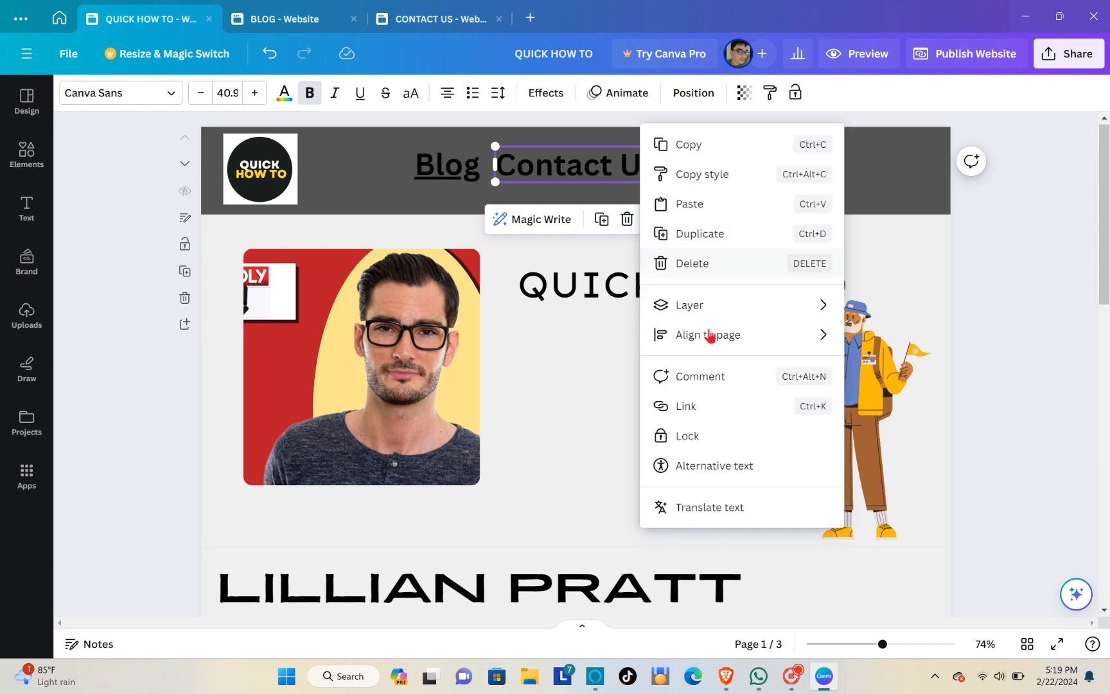
{"action": "left_click", "coordinate": [719, 403]}
{"action": "right_click", "coordinate": [708, 282]}
{"action": "left_click", "coordinate": [722, 293]}
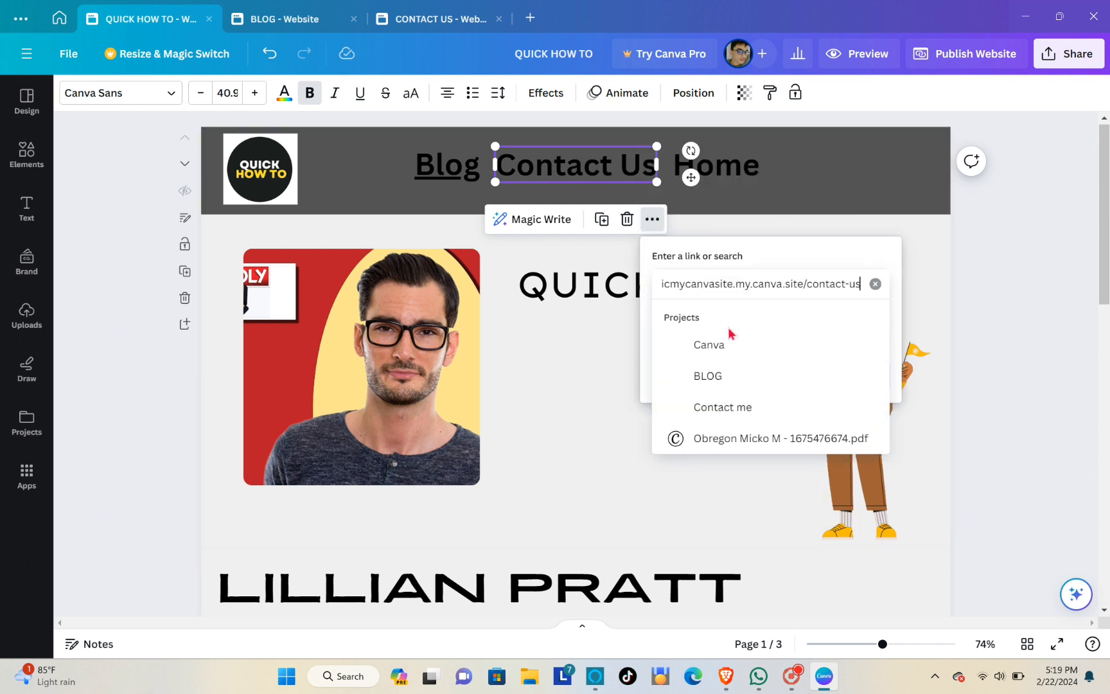
{"action": "key", "text": "Return"}
{"action": "left_click", "coordinate": [791, 376]}
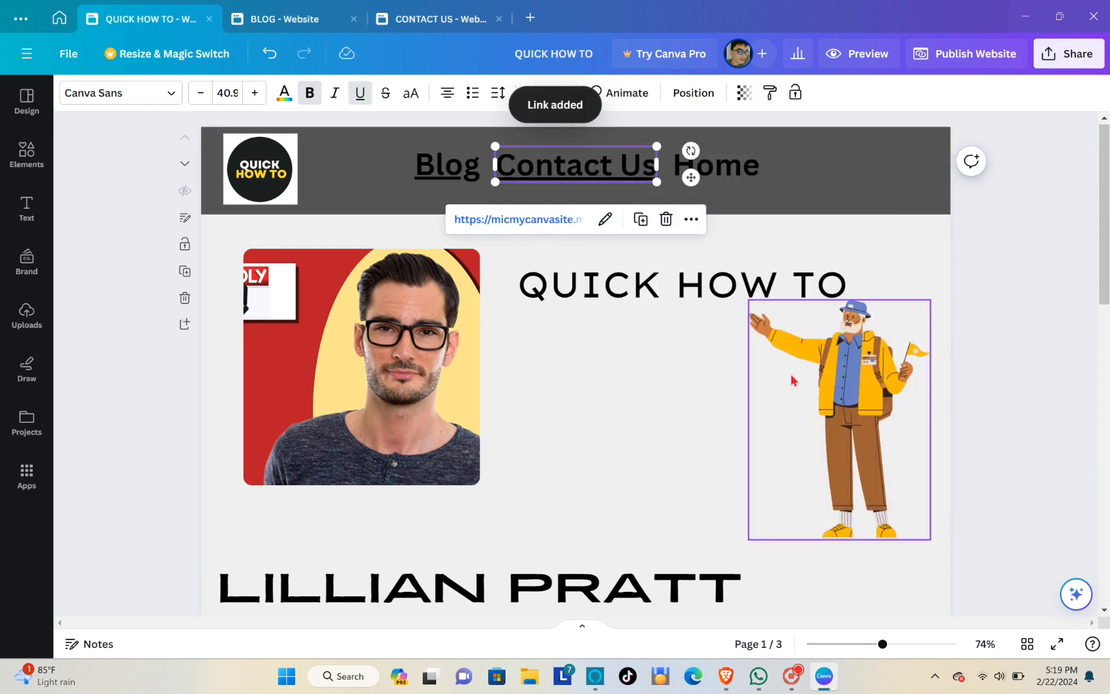
{"action": "left_click", "coordinate": [653, 339]}
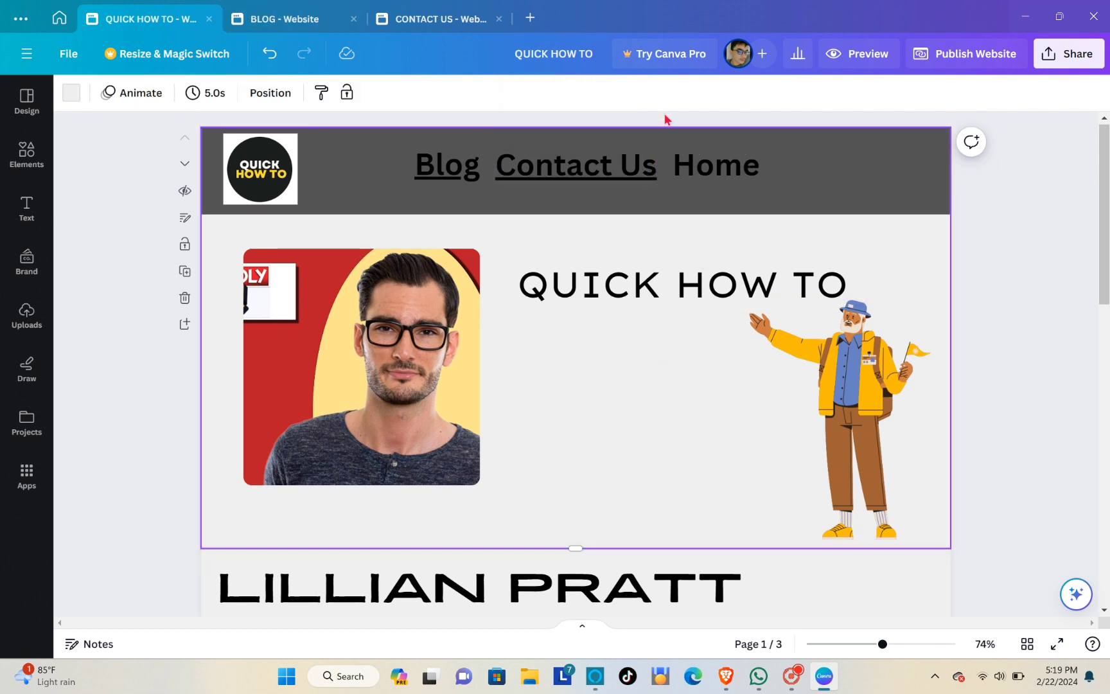
Publish the QUICK HOW TO website again at the page URL "quick-how-to" and dismiss the live-site dialog.
{"action": "left_click", "coordinate": [1011, 59]}
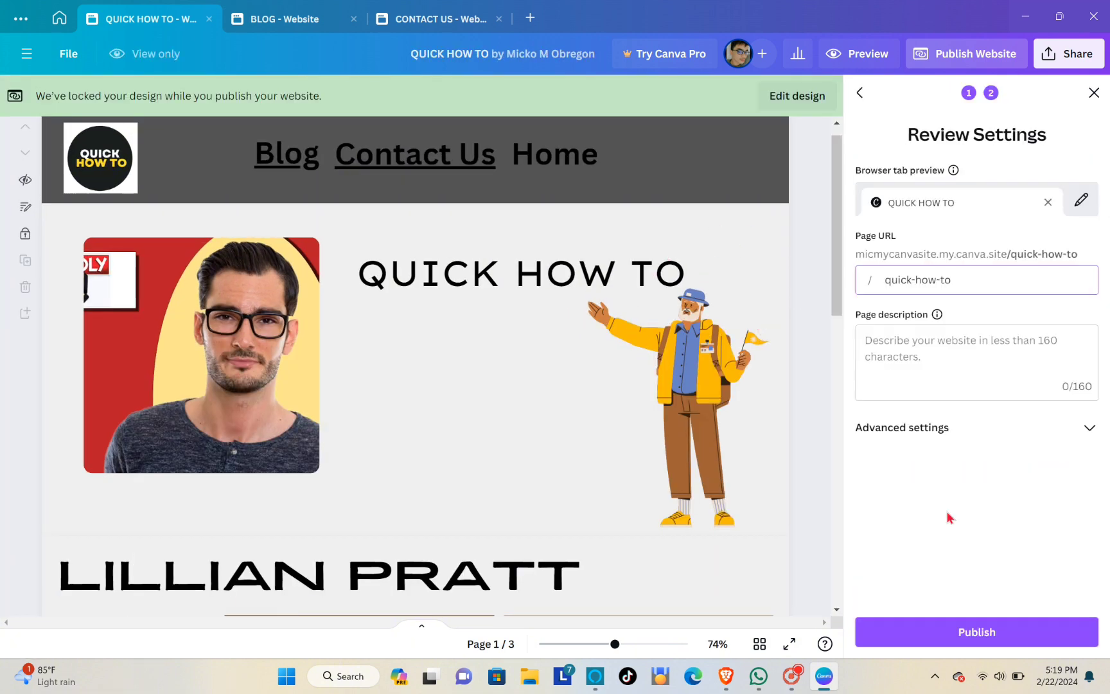
{"action": "left_click", "coordinate": [975, 629]}
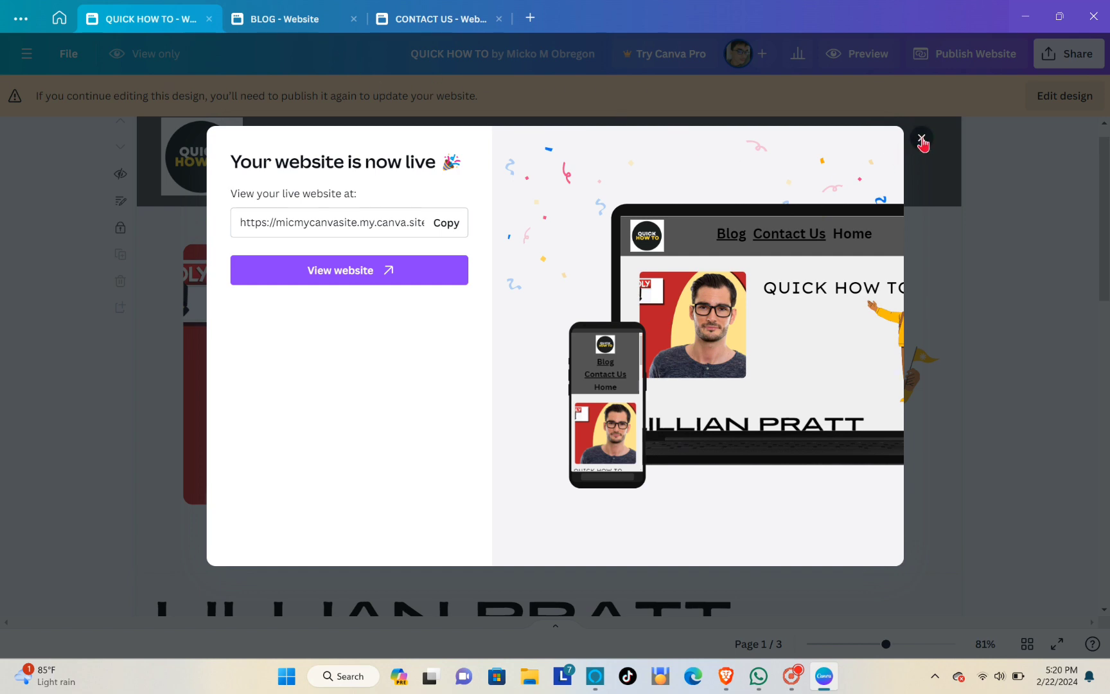
{"action": "left_click", "coordinate": [922, 140]}
Publish the BLOG website again at the page URL "blog" and dismiss the live-site dialog.
{"action": "left_click", "coordinate": [310, 21]}
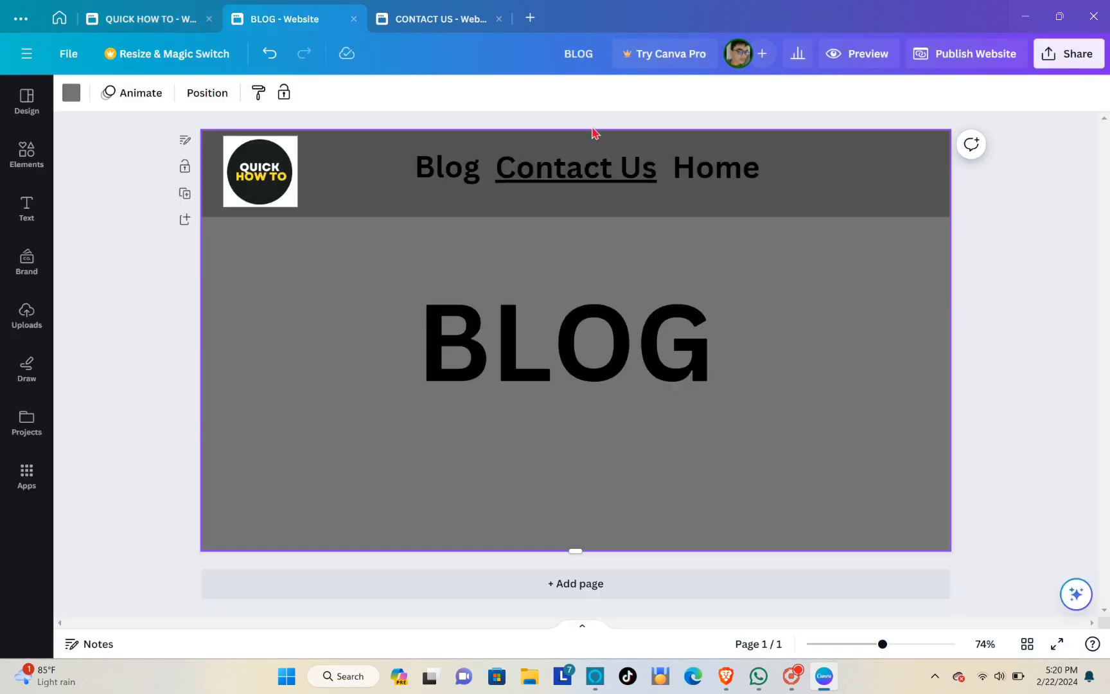
{"action": "left_click", "coordinate": [945, 64]}
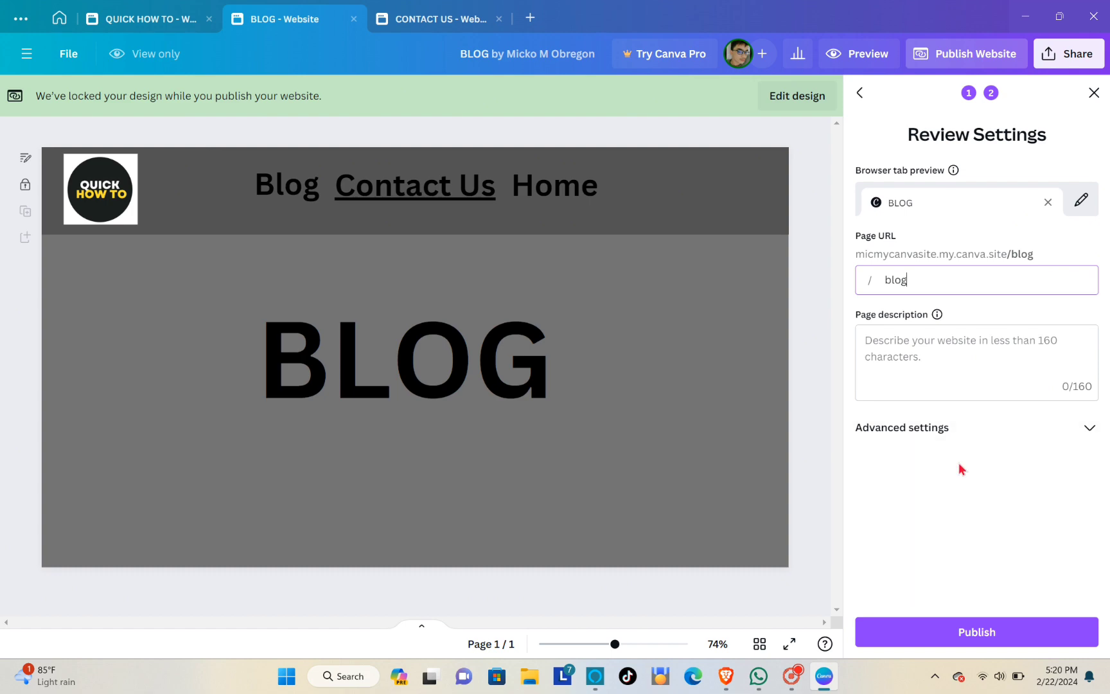
{"action": "left_click", "coordinate": [929, 633]}
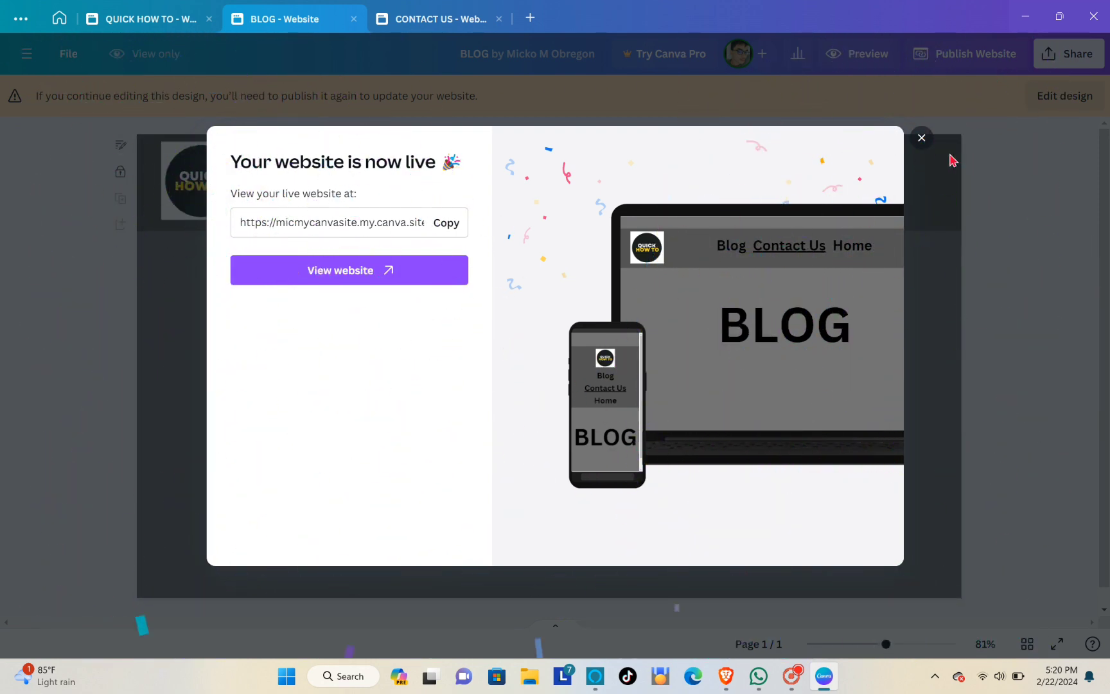
{"action": "left_click", "coordinate": [921, 139]}
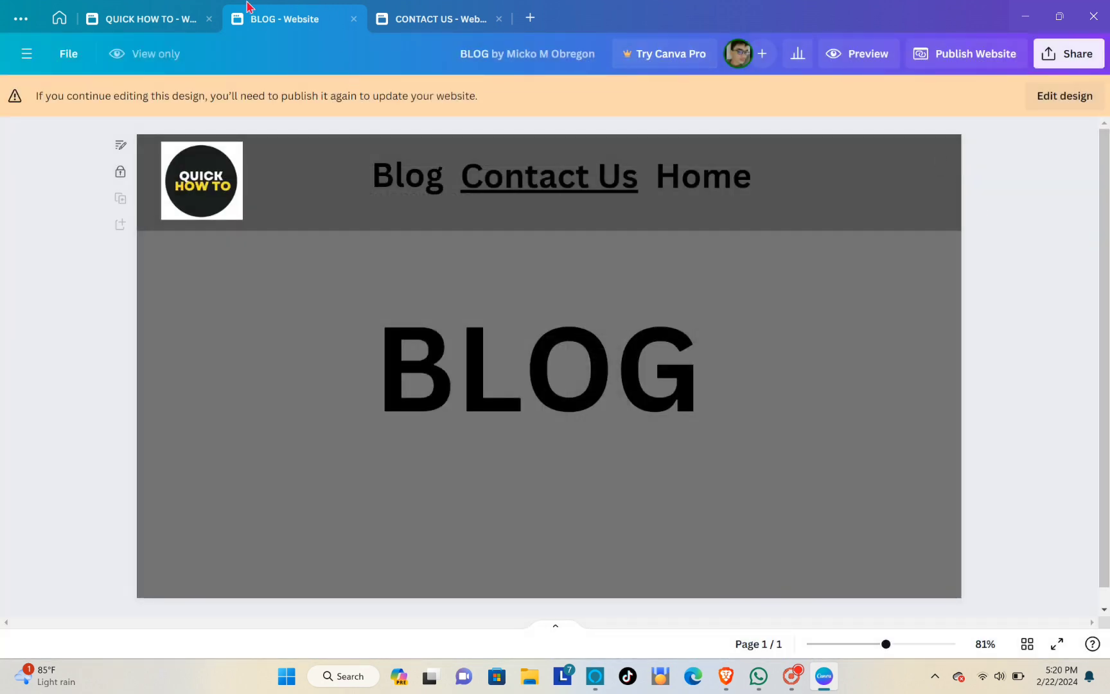
{"action": "left_click", "coordinate": [152, 26]}
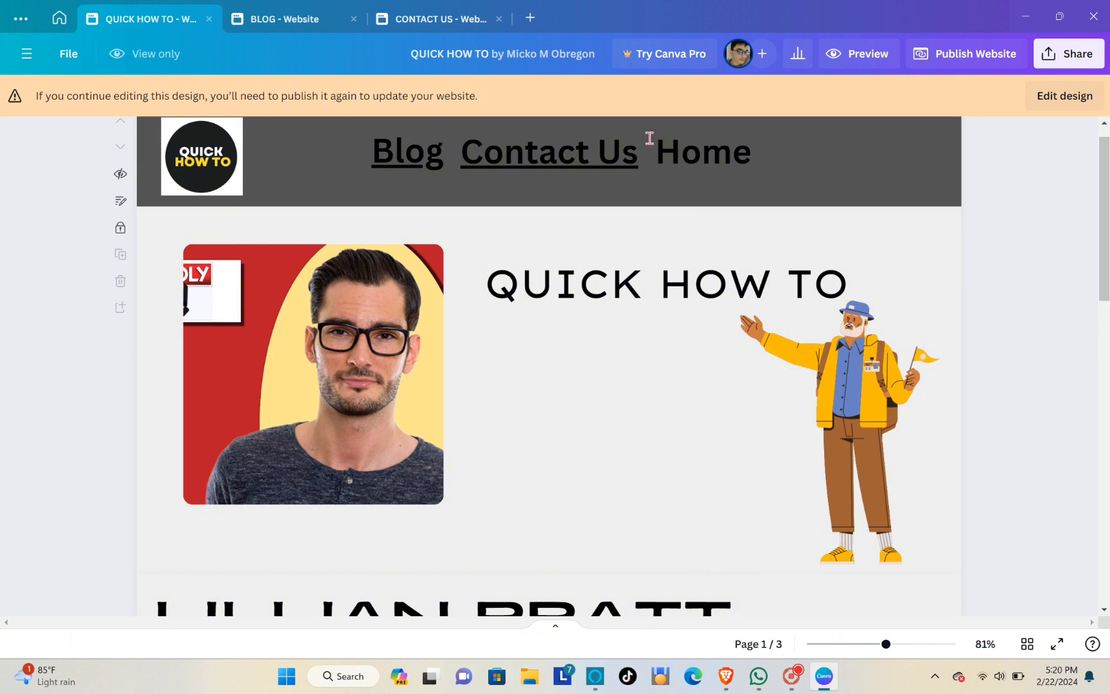
{"action": "left_click", "coordinate": [345, 19]}
{"action": "left_click", "coordinate": [413, 21]}
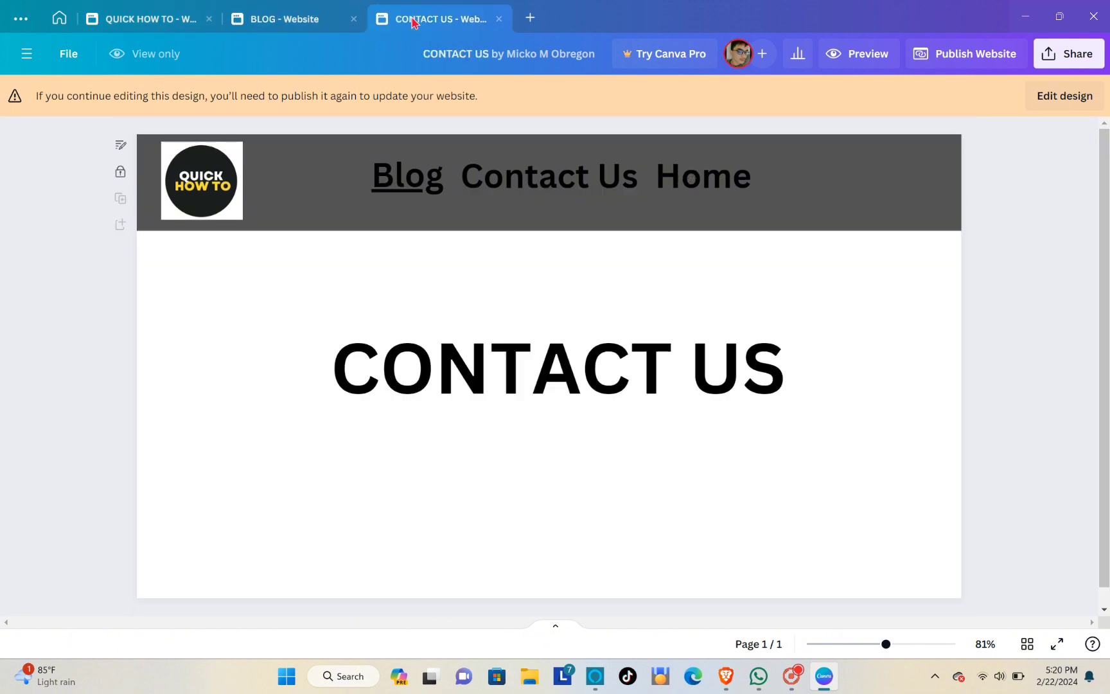
From the QUICK HOW TO design's publishing settings, open its live quick-how-to website in the browser.
{"action": "left_click", "coordinate": [177, 28]}
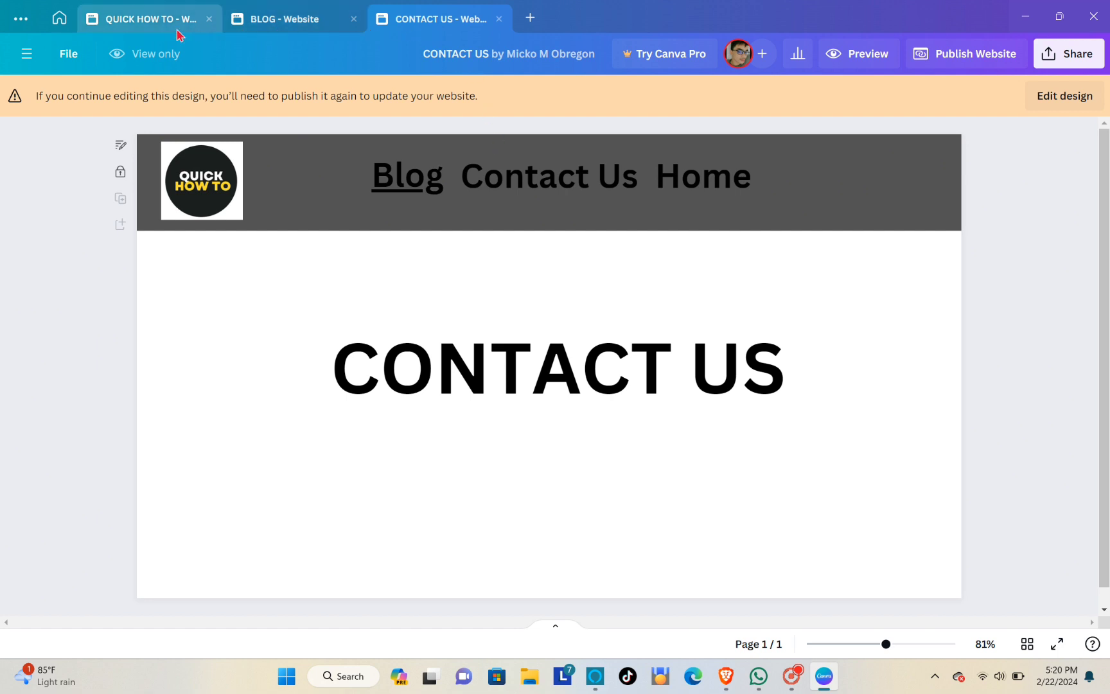
{"action": "scroll", "coordinate": [681, 270], "scroll_direction": "up", "scroll_amount": 1}
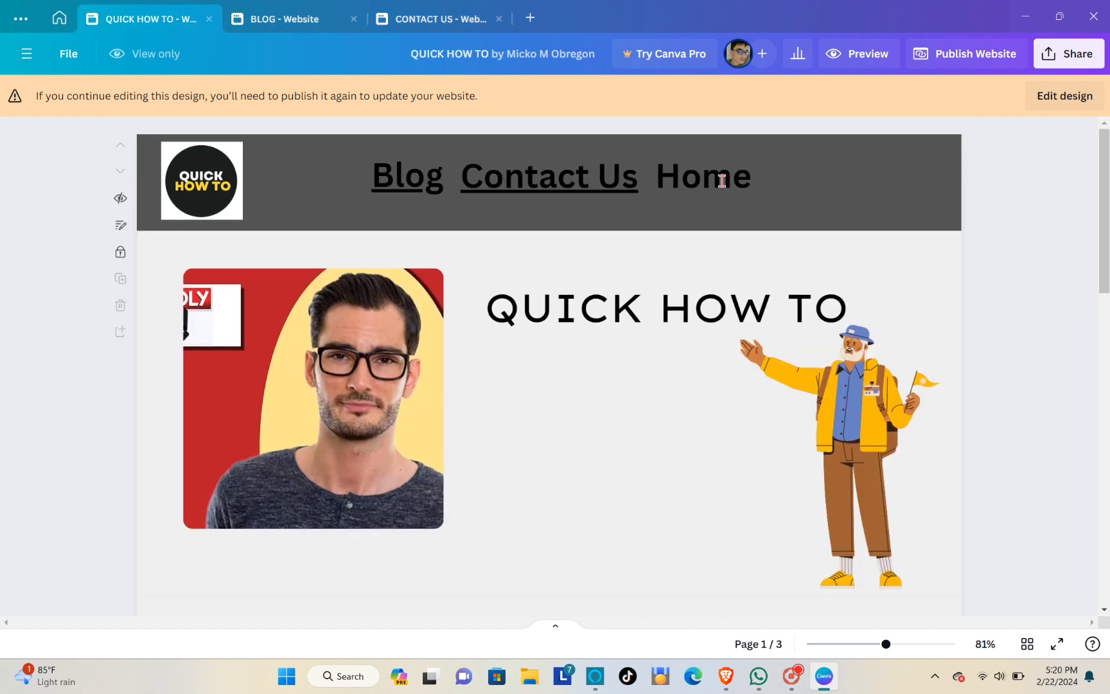
{"action": "key", "text": "Caps_Lock"}
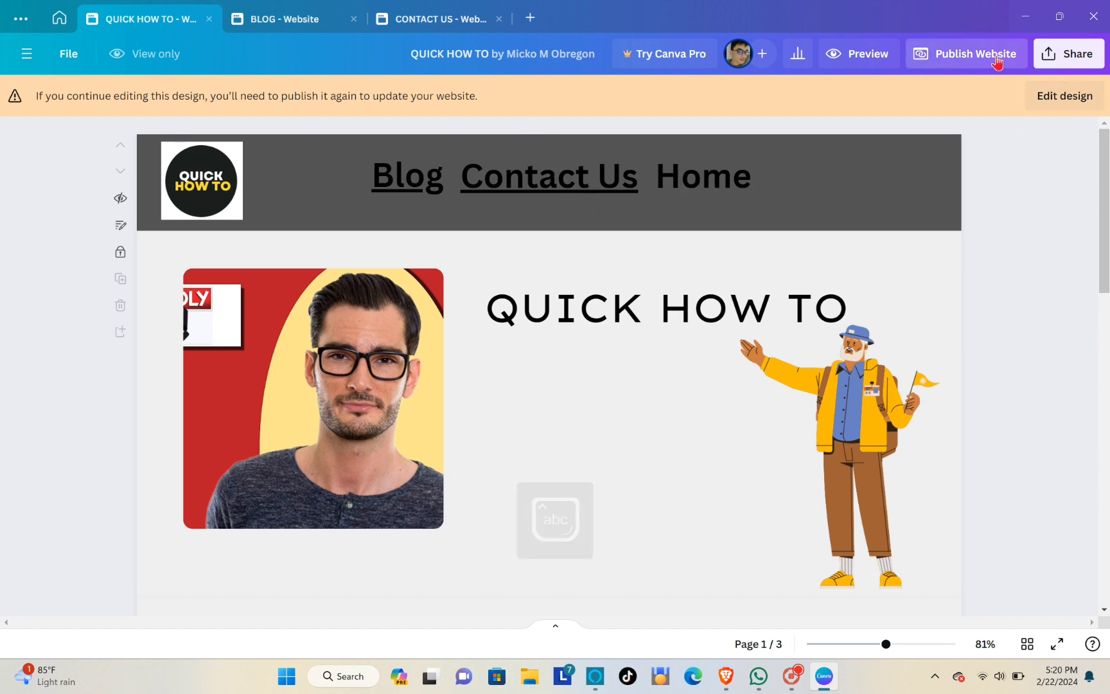
{"action": "left_click", "coordinate": [966, 54]}
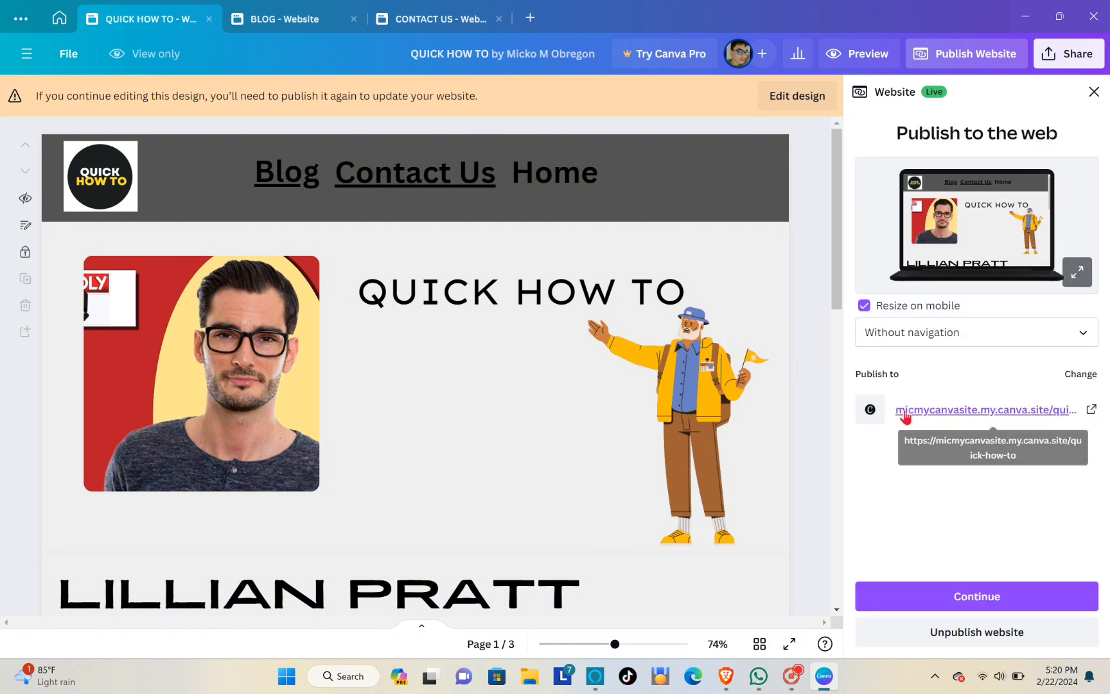
{"action": "left_click", "coordinate": [981, 416]}
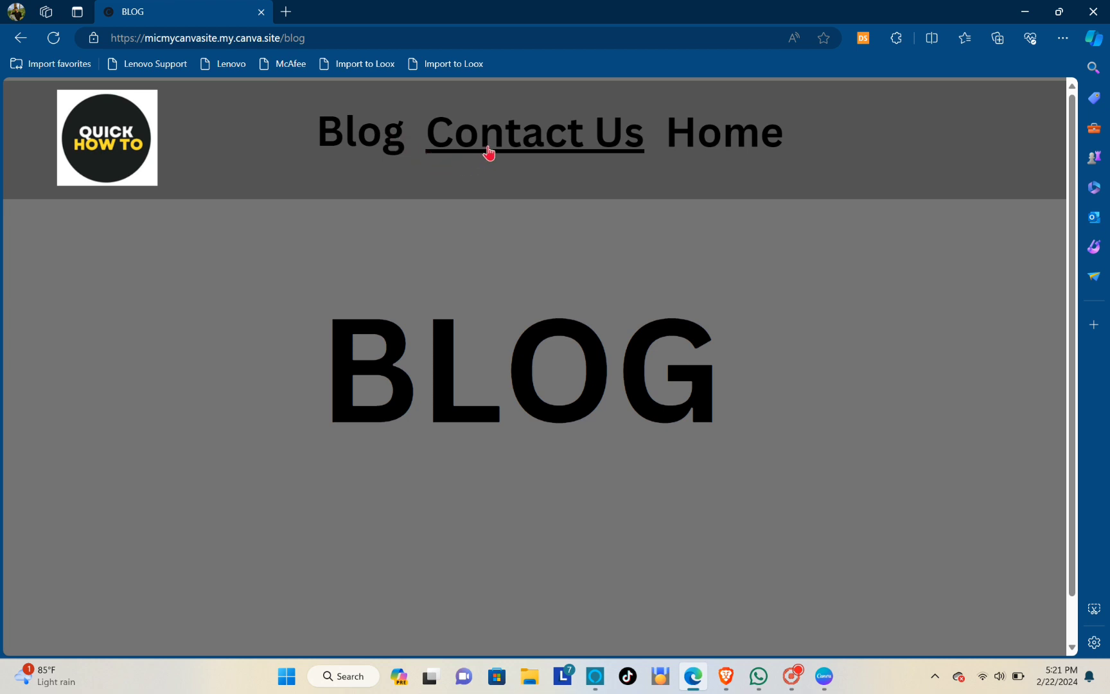
Test the Contact Us link from the live blog page, and return through the blog to the quick-how-to home page.
{"action": "left_click", "coordinate": [555, 148]}
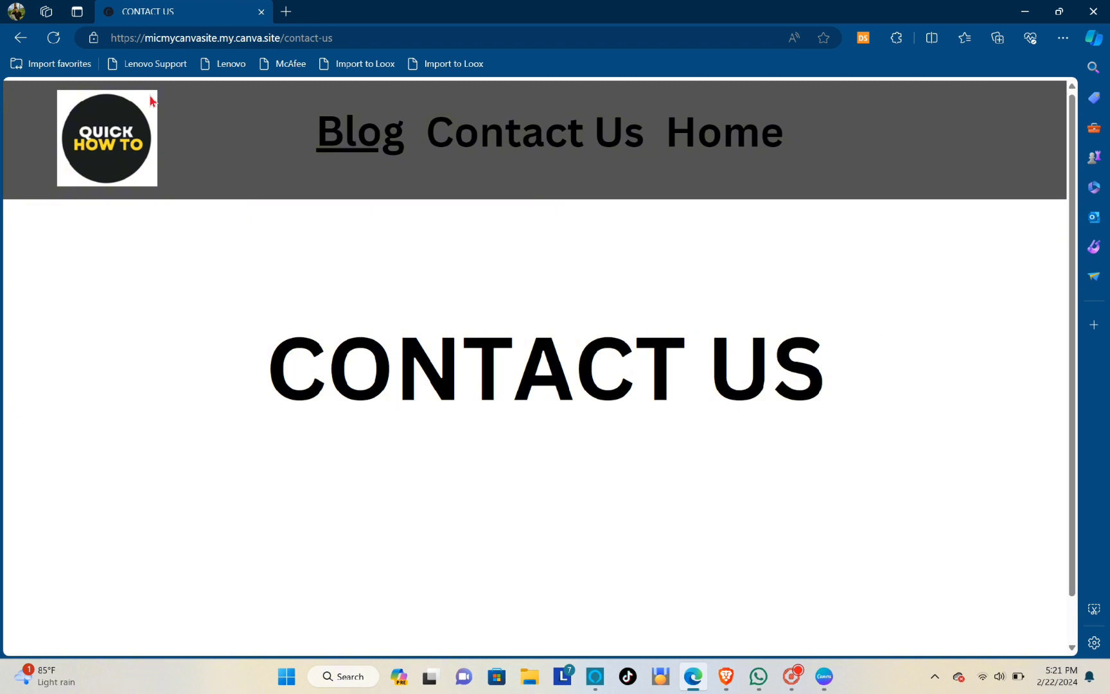
{"action": "left_click", "coordinate": [21, 40]}
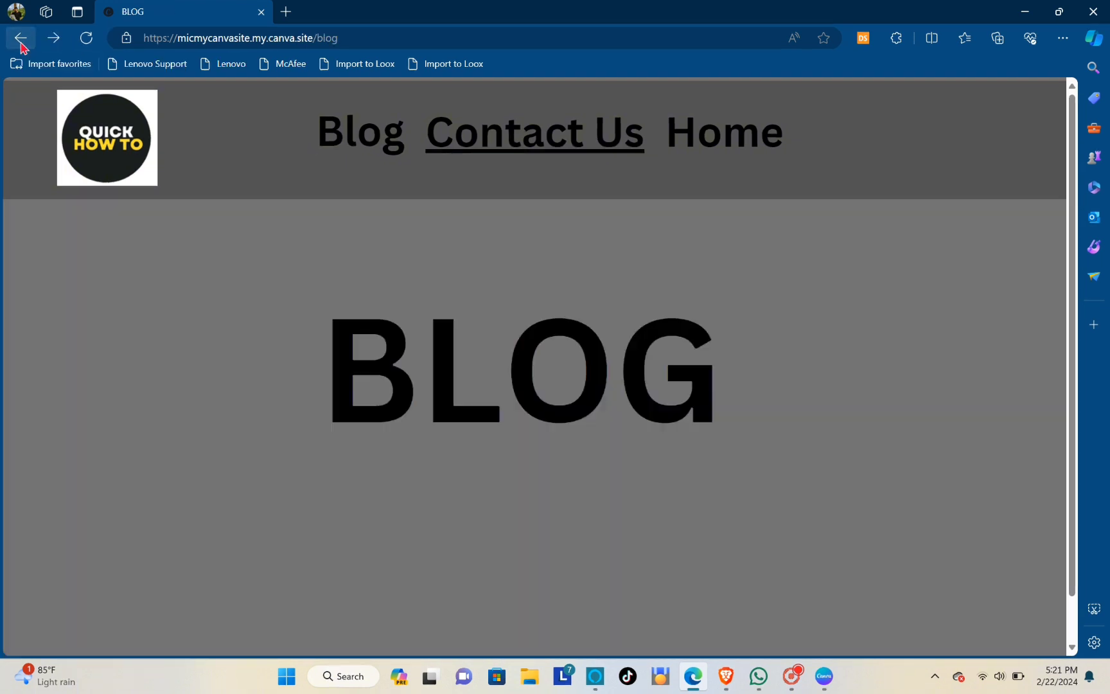
{"action": "left_click", "coordinate": [22, 40]}
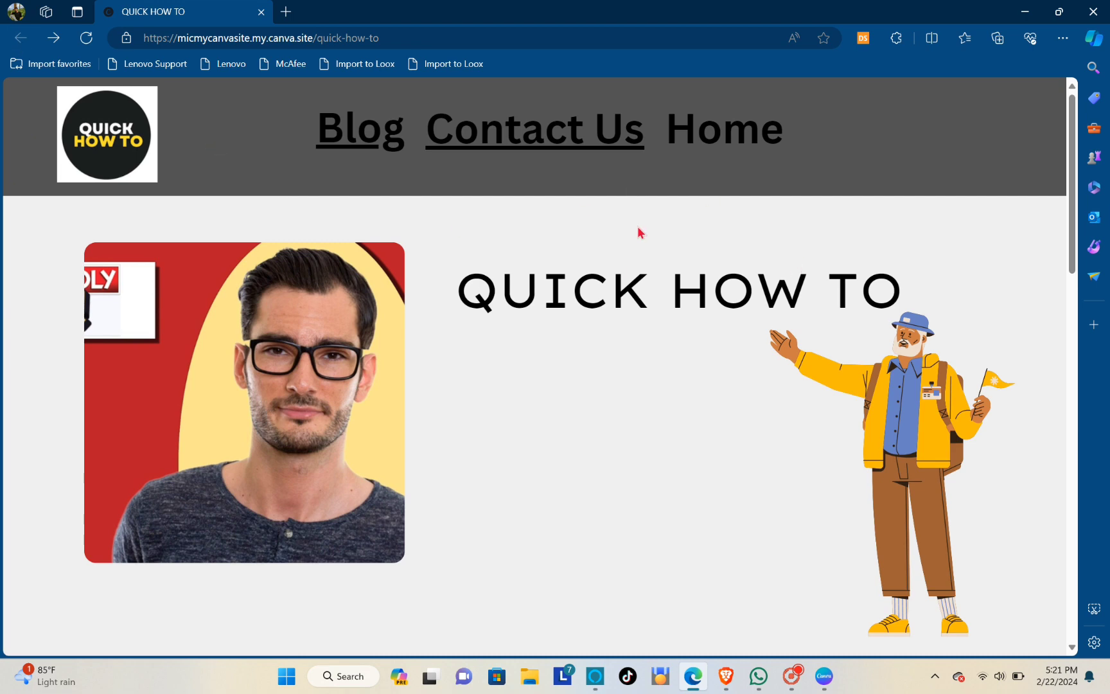
Copy the web address of the live quick-how-to home page.
{"action": "left_click", "coordinate": [699, 43]}
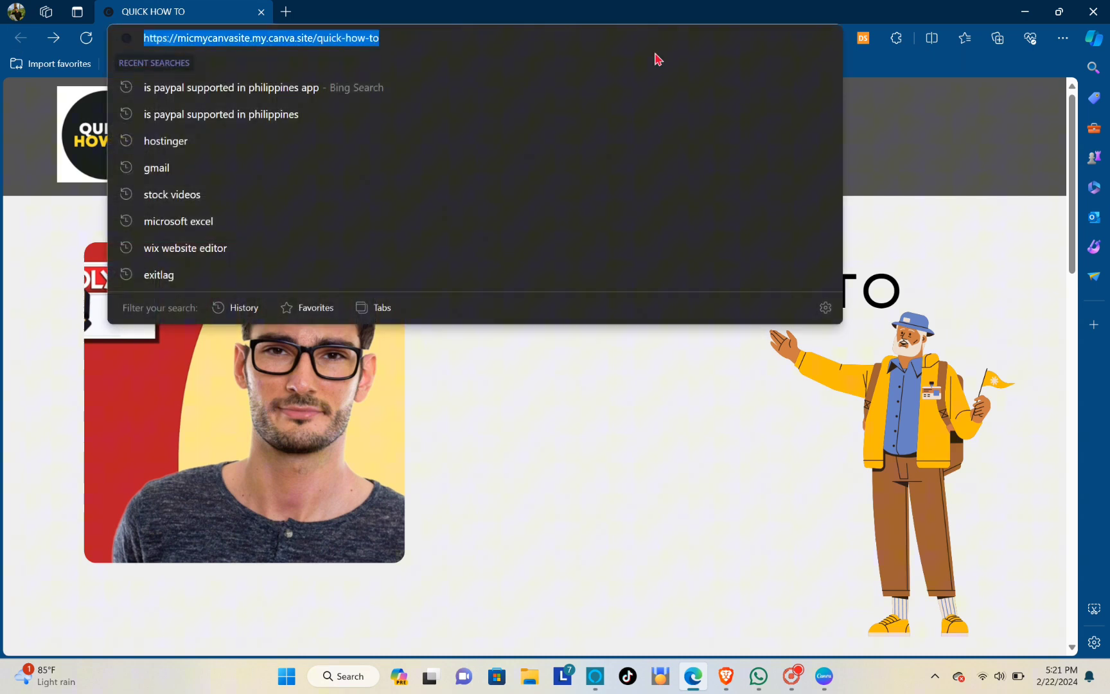
{"action": "right_click", "coordinate": [442, 44]}
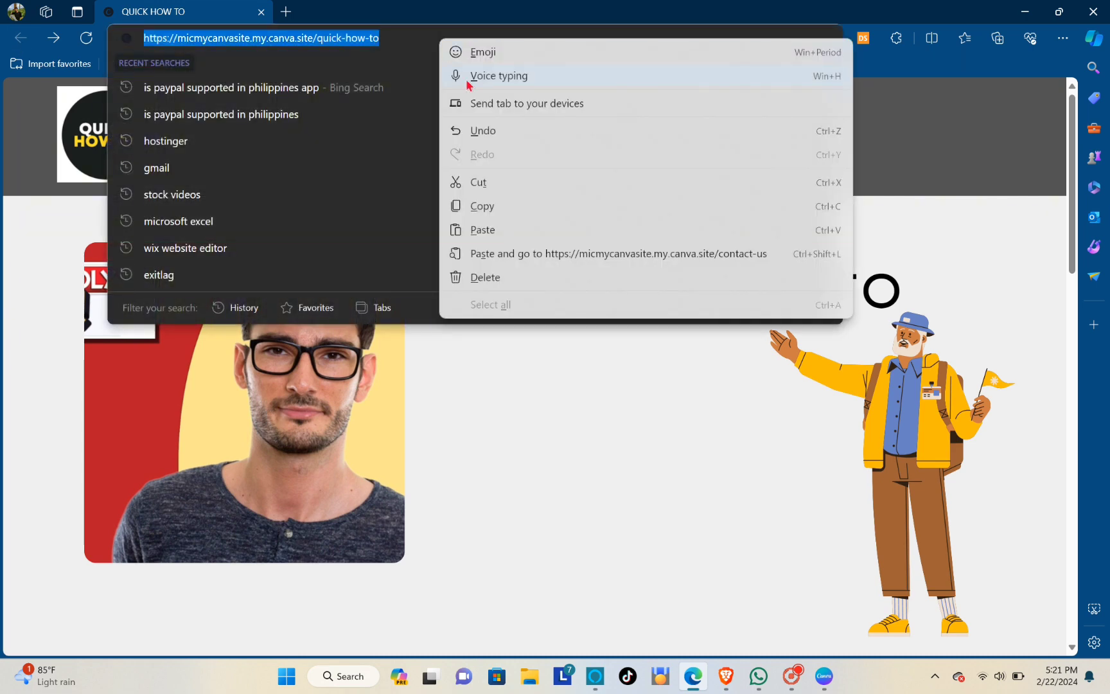
{"action": "left_click", "coordinate": [484, 207]}
Switch back to Canva and link the "Home" text in the QUICK HOW TO design's header to the copied quick-how-to address.
{"action": "left_click", "coordinate": [824, 676]}
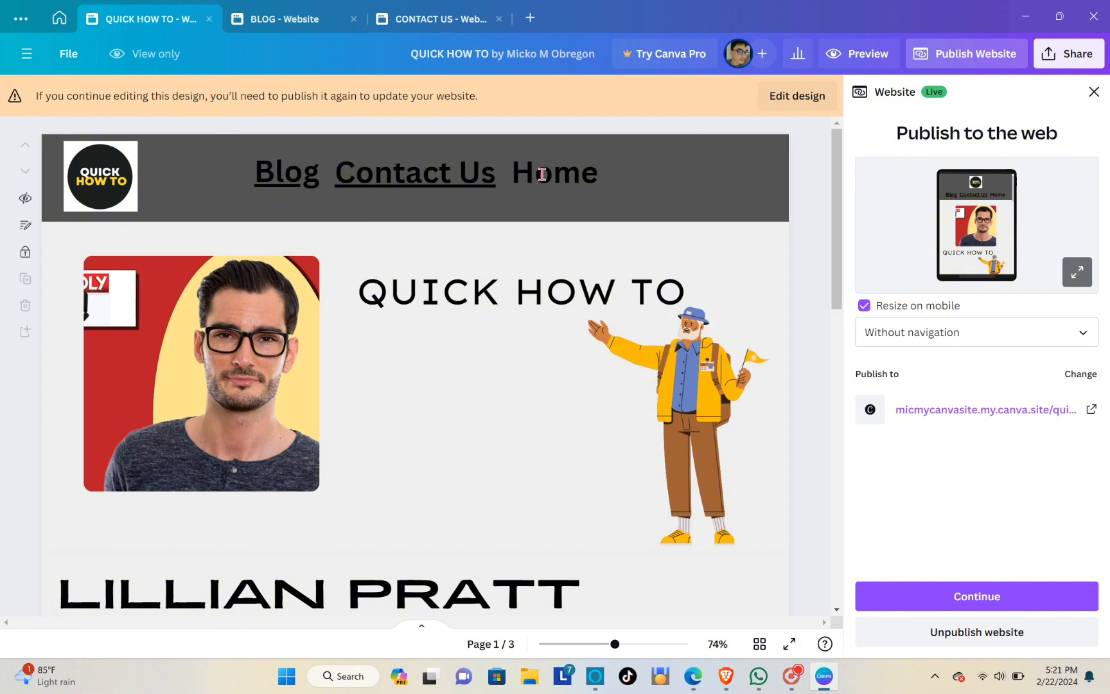
{"action": "left_click", "coordinate": [797, 102]}
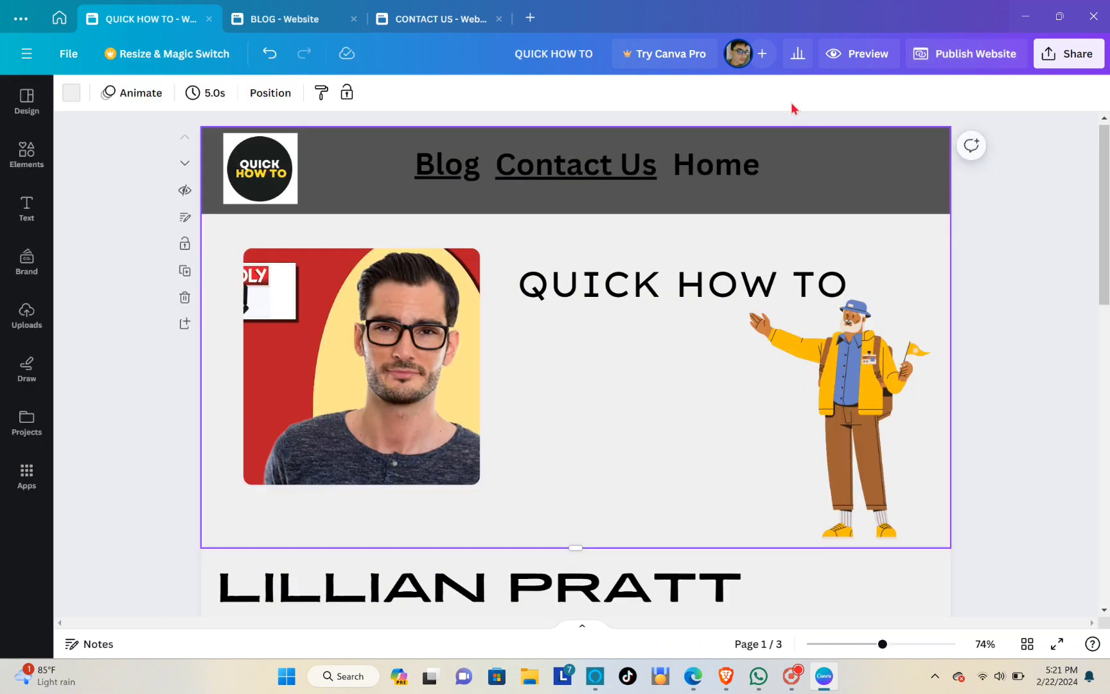
{"action": "left_click", "coordinate": [748, 175]}
{"action": "left_click", "coordinate": [792, 219]}
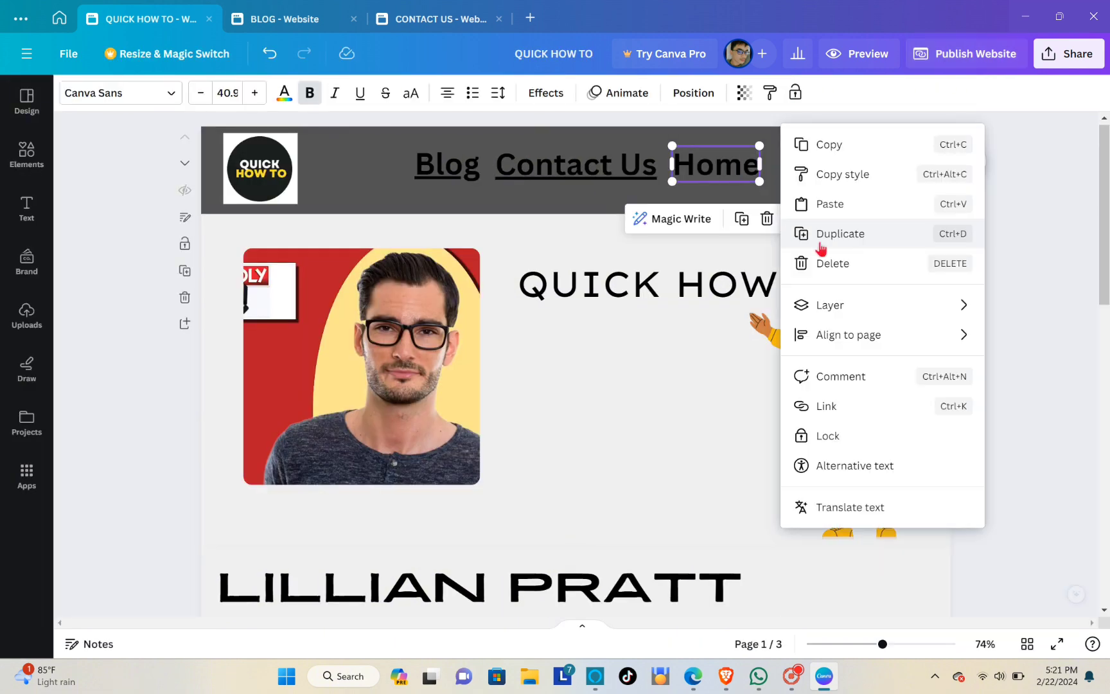
{"action": "left_click", "coordinate": [857, 409]}
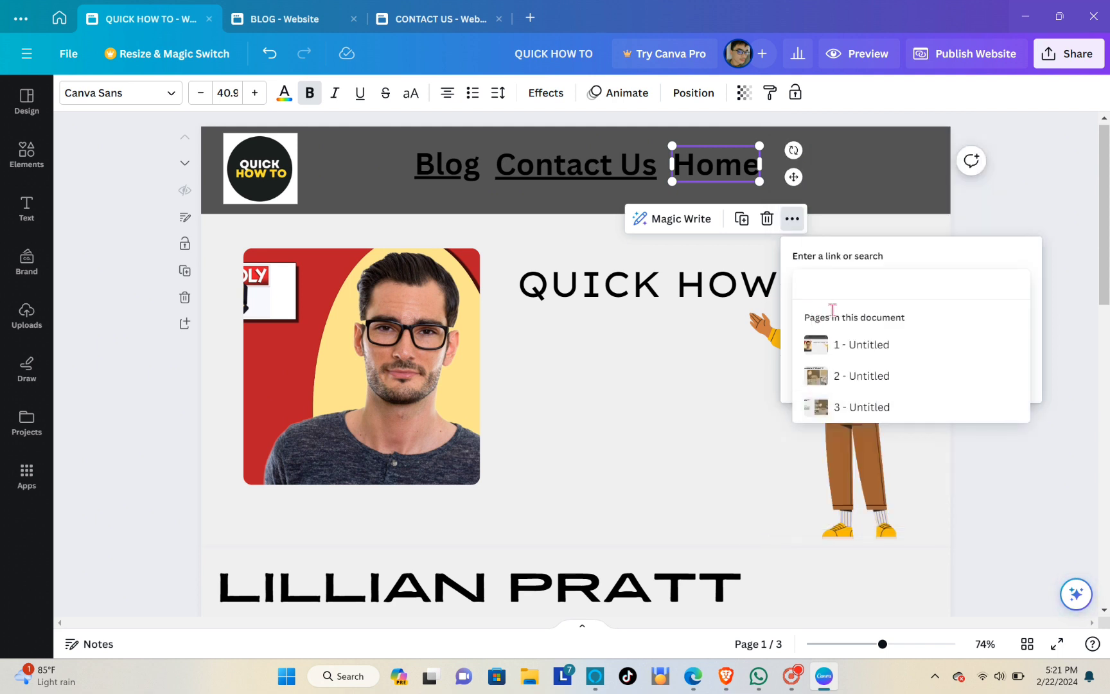
{"action": "right_click", "coordinate": [837, 283]}
{"action": "left_click", "coordinate": [852, 315]}
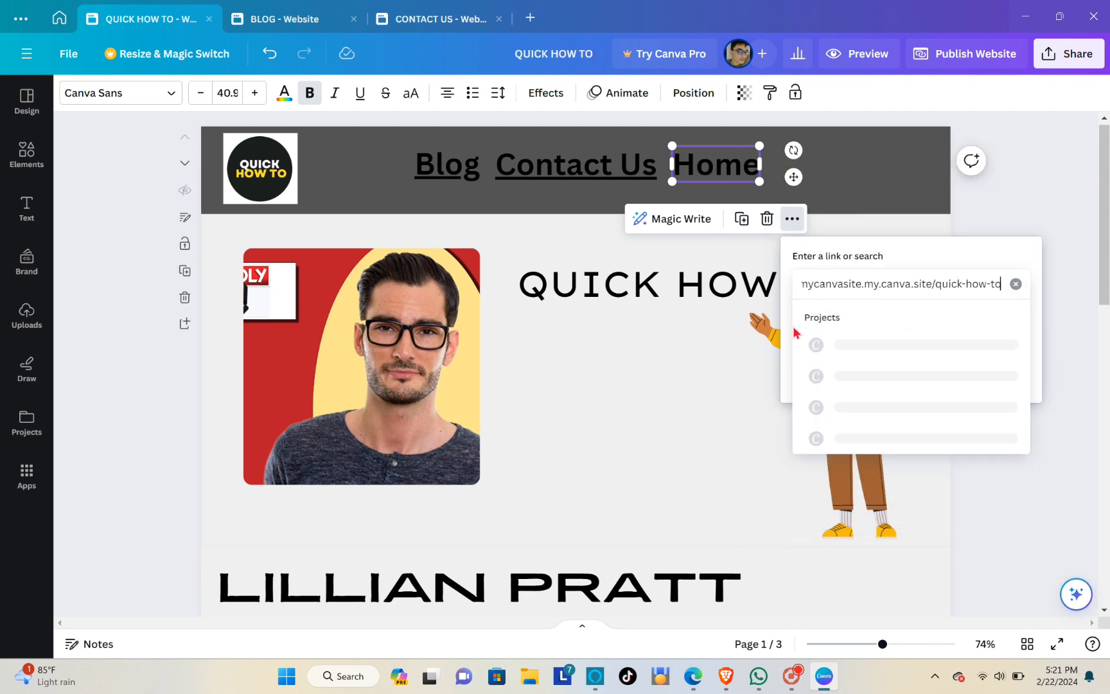
{"action": "key", "text": "Return"}
{"action": "left_click", "coordinate": [1041, 263]}
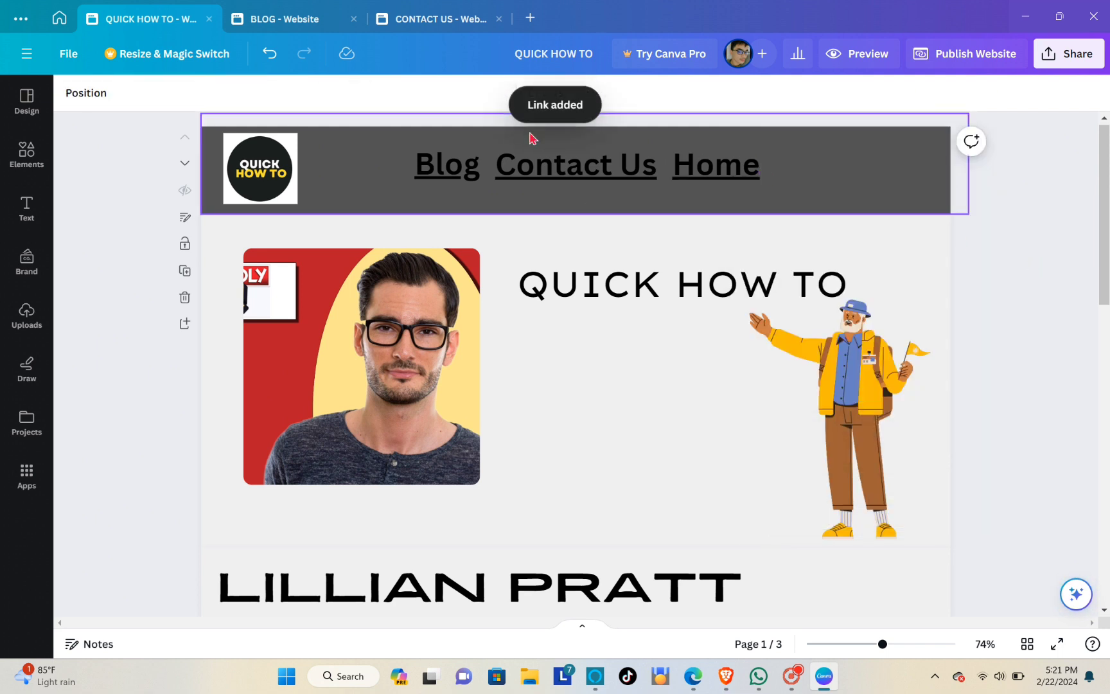
Reopen the BLOG design for editing and link its header's "Home" text to the copied quick-how-to address.
{"action": "left_click", "coordinate": [315, 22]}
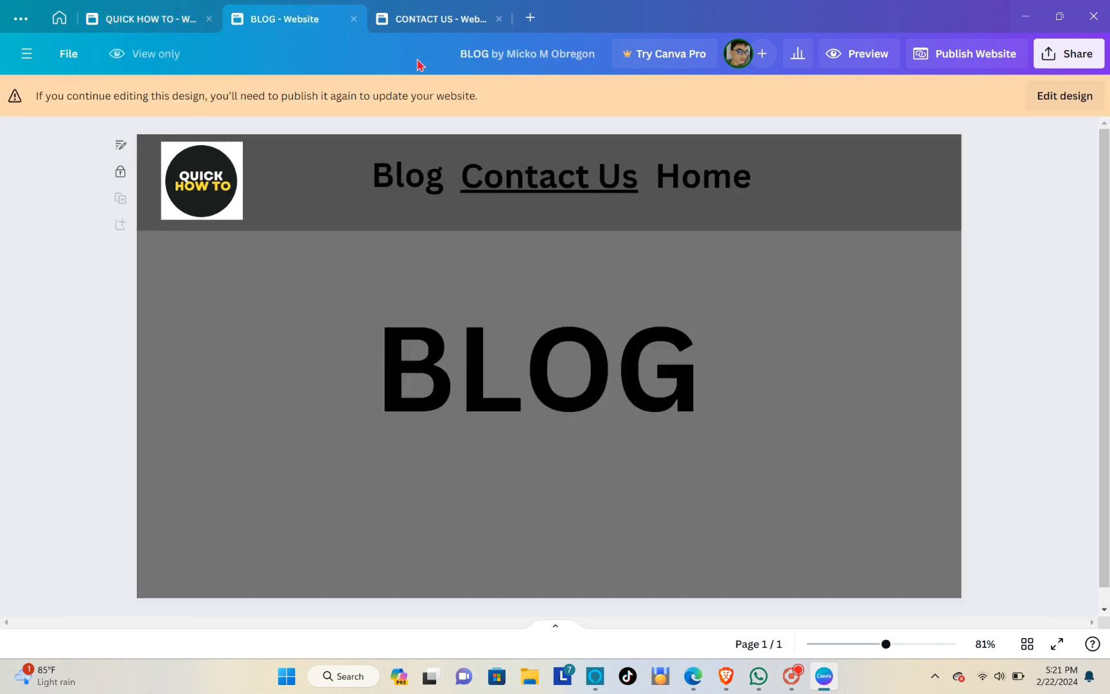
{"action": "left_click", "coordinate": [1065, 96]}
{"action": "left_click", "coordinate": [719, 177]}
{"action": "left_click", "coordinate": [792, 222]}
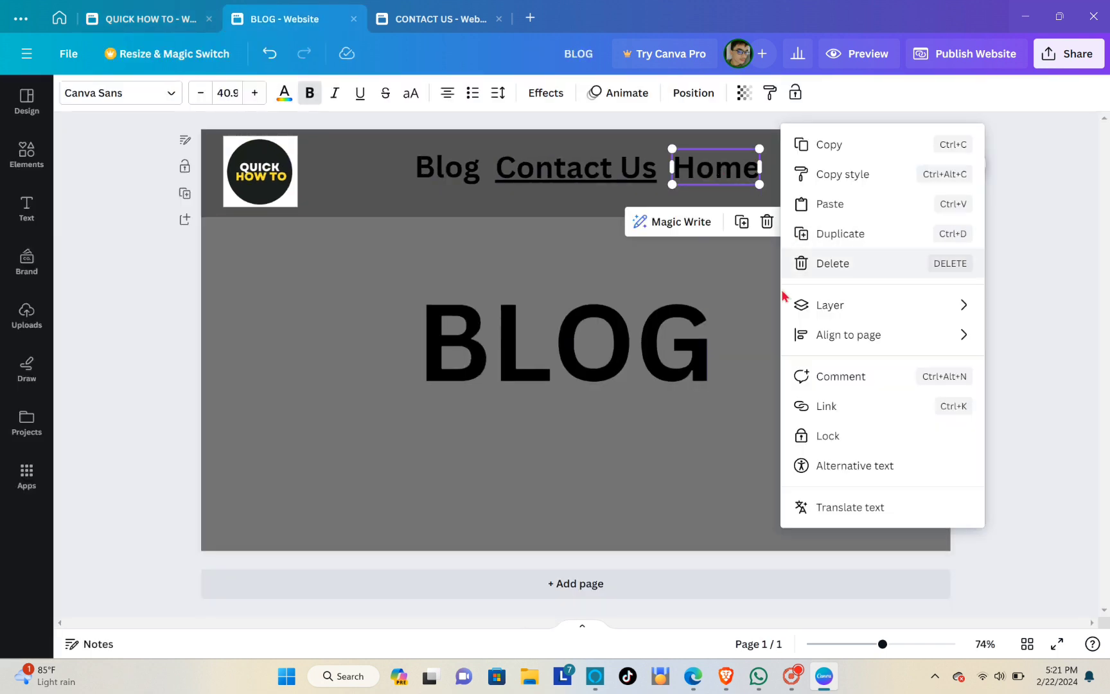
{"action": "left_click", "coordinate": [844, 408]}
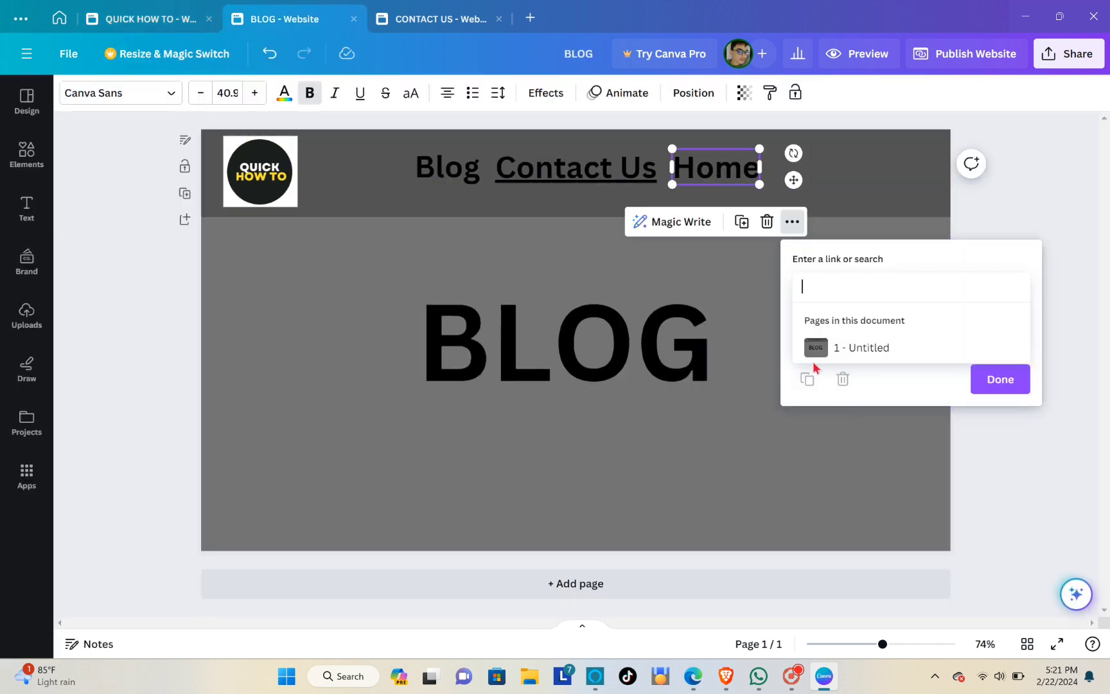
{"action": "right_click", "coordinate": [844, 302]}
{"action": "left_click", "coordinate": [857, 335]}
{"action": "key", "text": "Return"}
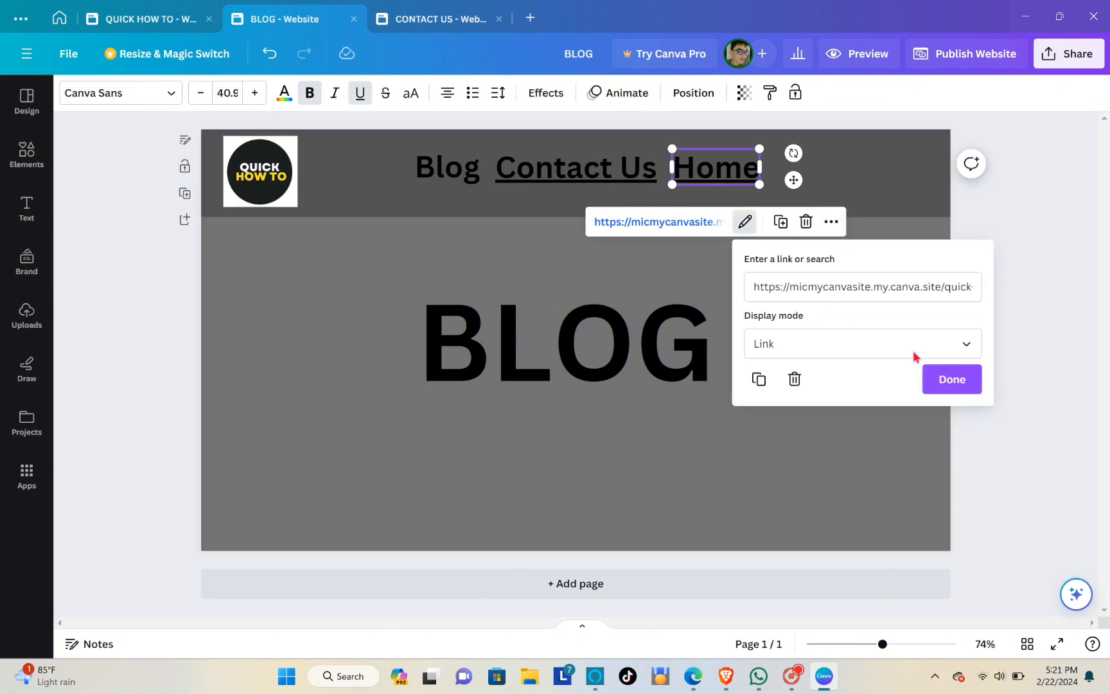
{"action": "left_click", "coordinate": [949, 379]}
{"action": "left_click", "coordinate": [850, 330]}
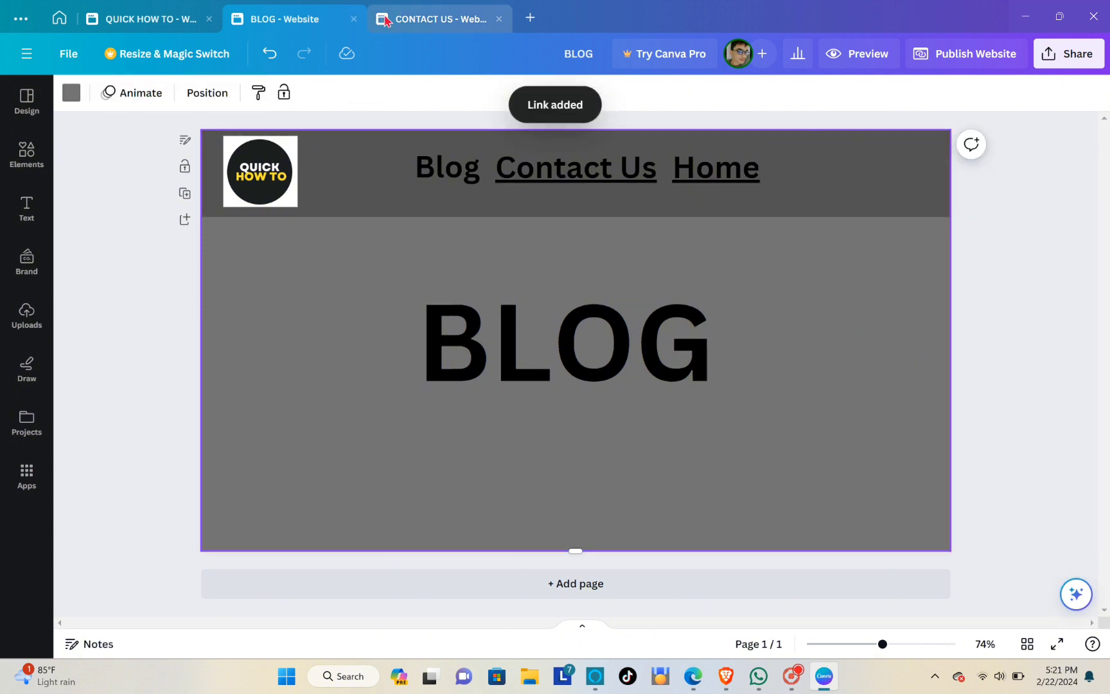
Reopen the CONTACT US design for editing and link its header's "Home" text to the copied quick-how-to address.
{"action": "left_click", "coordinate": [386, 21]}
{"action": "left_click", "coordinate": [1029, 93]}
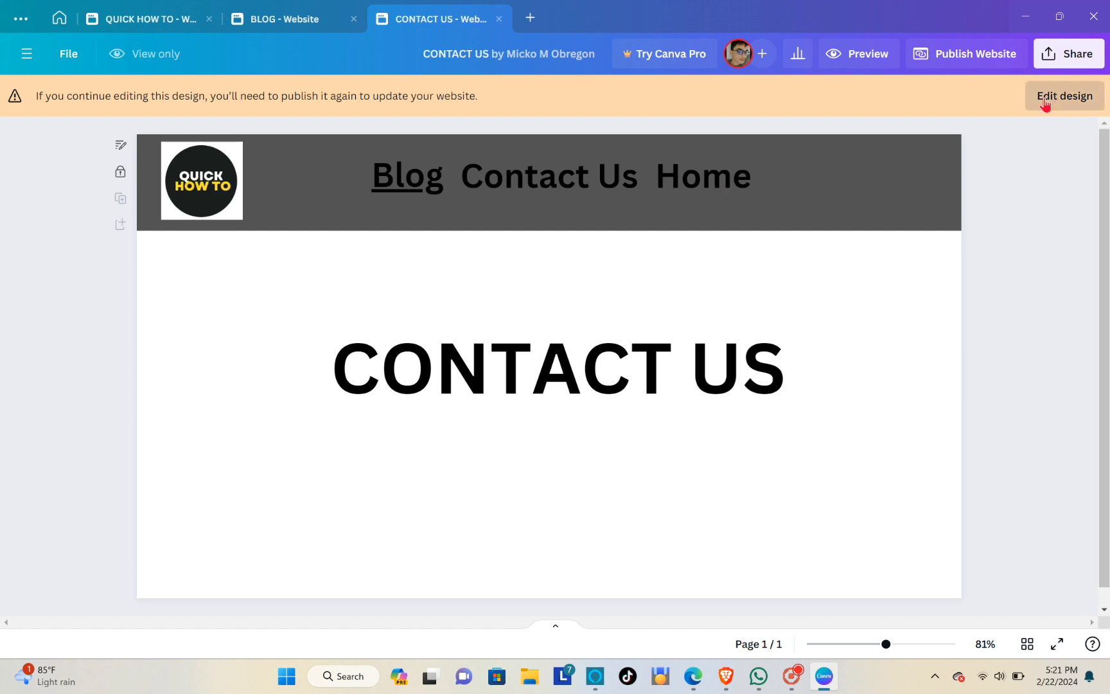
{"action": "left_click", "coordinate": [735, 180]}
{"action": "left_click", "coordinate": [793, 223]}
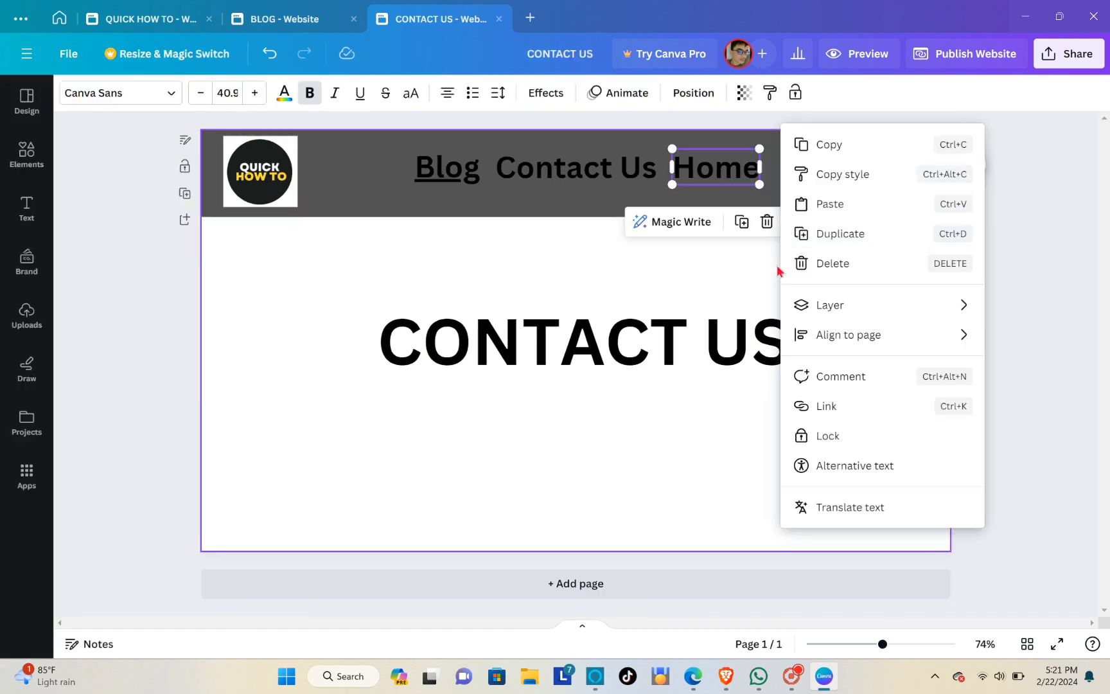
{"action": "left_click", "coordinate": [829, 406]}
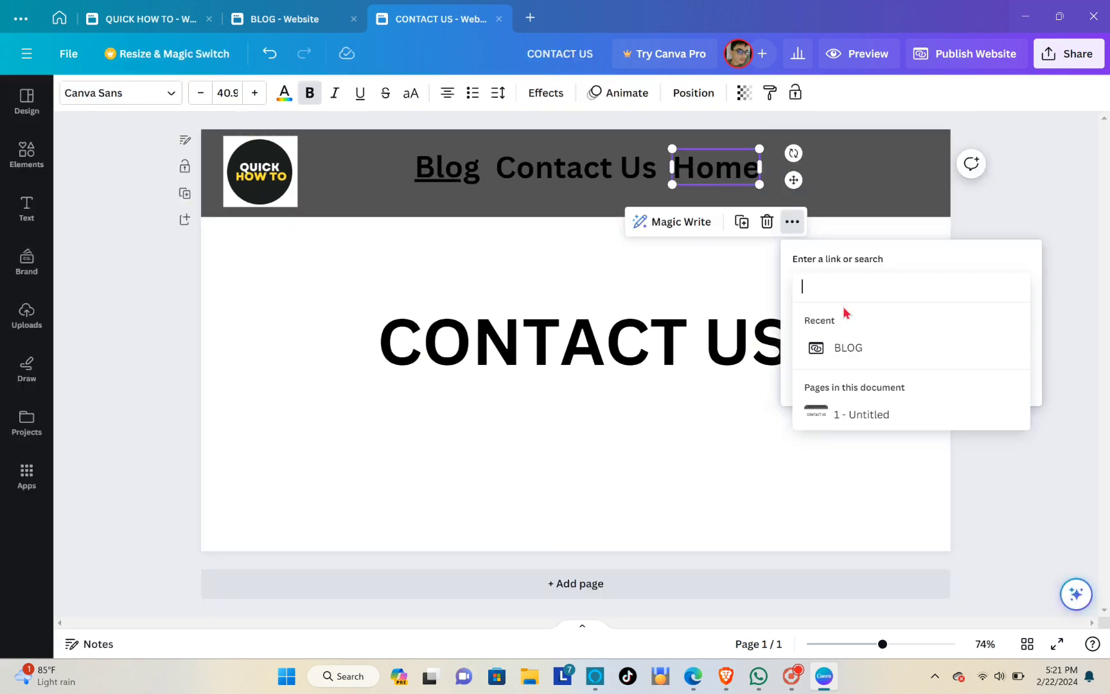
{"action": "right_click", "coordinate": [822, 299]}
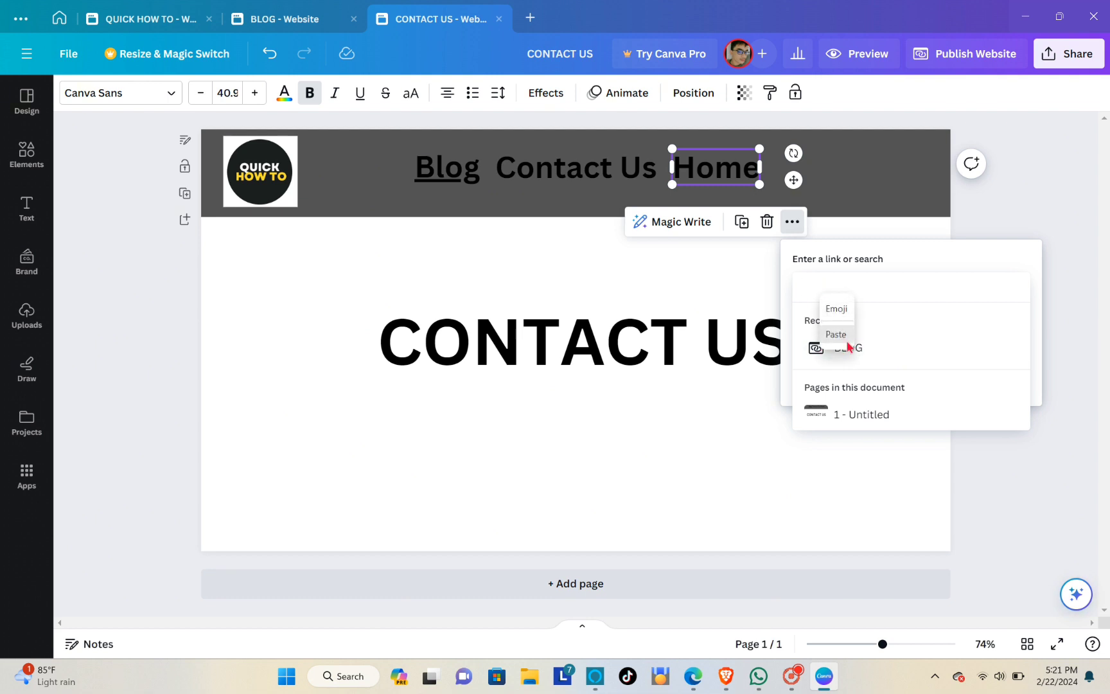
{"action": "left_click", "coordinate": [851, 345]}
{"action": "key", "text": "Return"}
{"action": "left_click", "coordinate": [942, 378]}
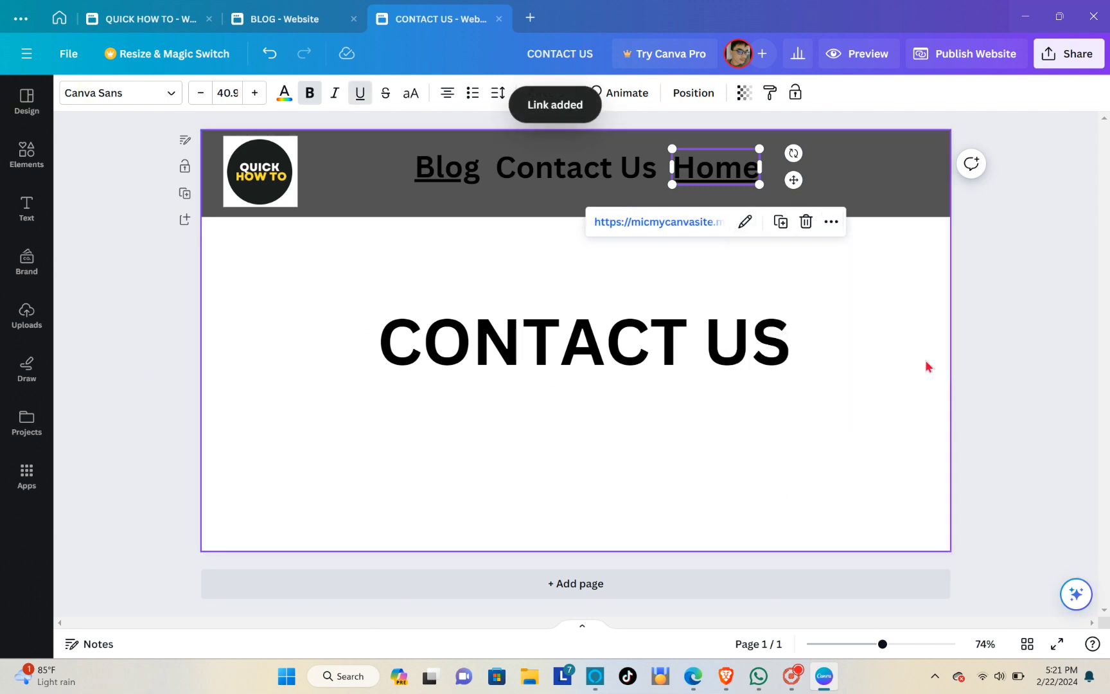
{"action": "left_click", "coordinate": [1000, 208]}
Republish the CONTACT US website with its updated header link and dismiss the publishing confirmation.
{"action": "key", "text": "ctrl+Tab"}
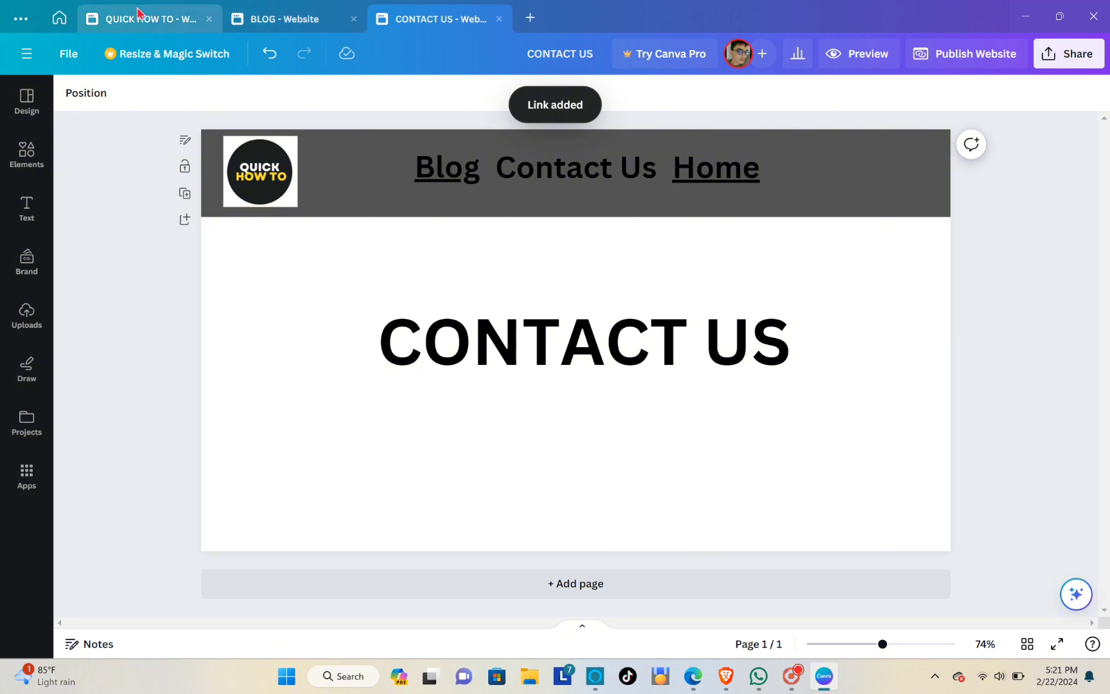
{"action": "left_click", "coordinate": [419, 15]}
{"action": "left_click", "coordinate": [970, 58]}
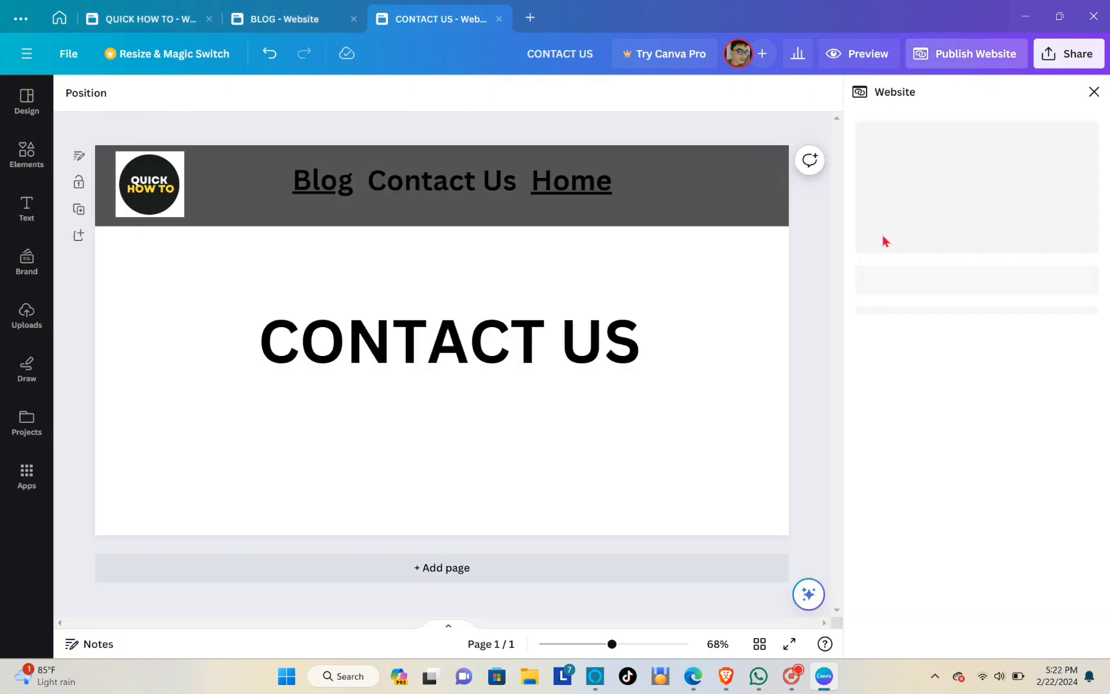
{"action": "left_click", "coordinate": [972, 636]}
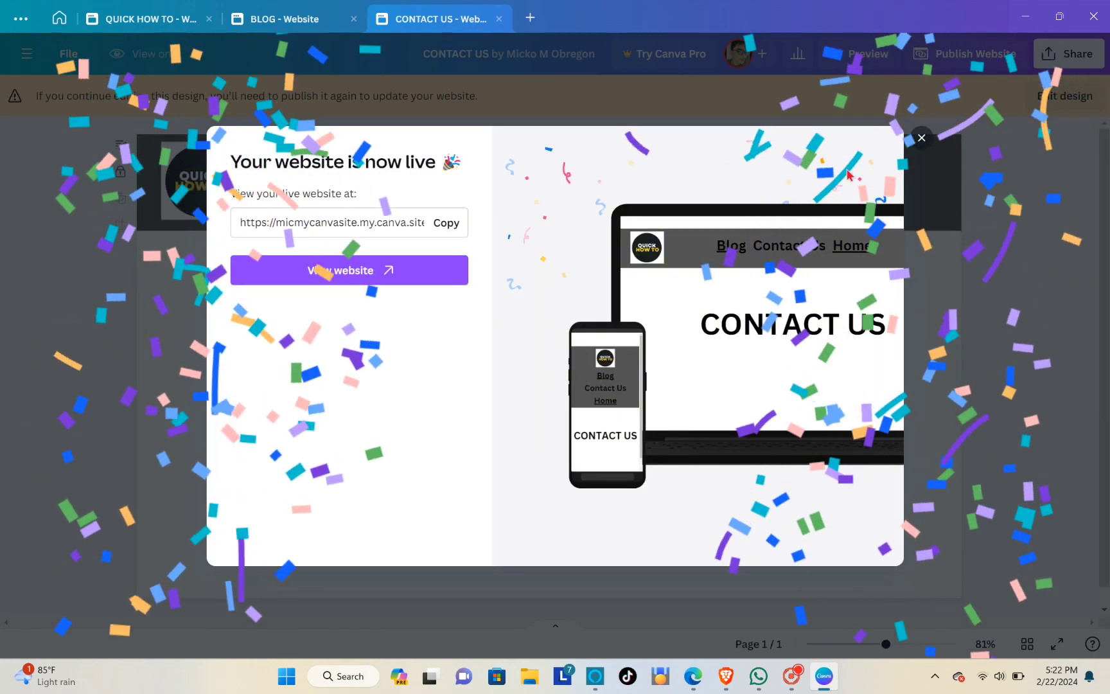
{"action": "left_click", "coordinate": [923, 140]}
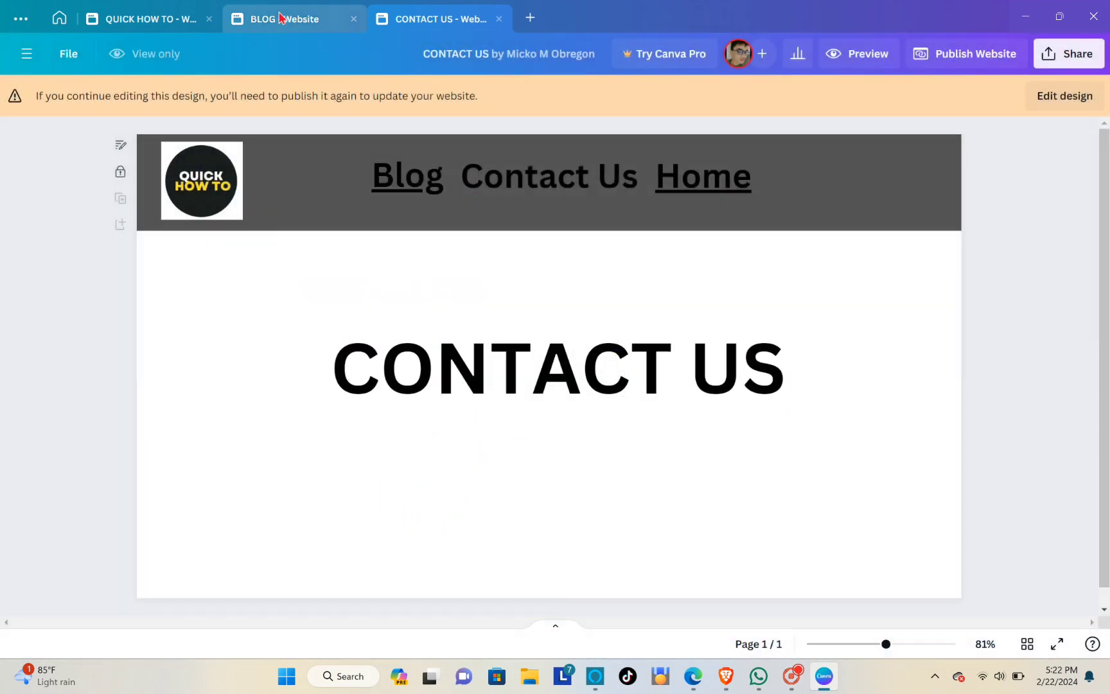
Republish the BLOG website, keeping the page URL blog, and dismiss the publishing confirmation.
{"action": "left_click", "coordinate": [280, 18]}
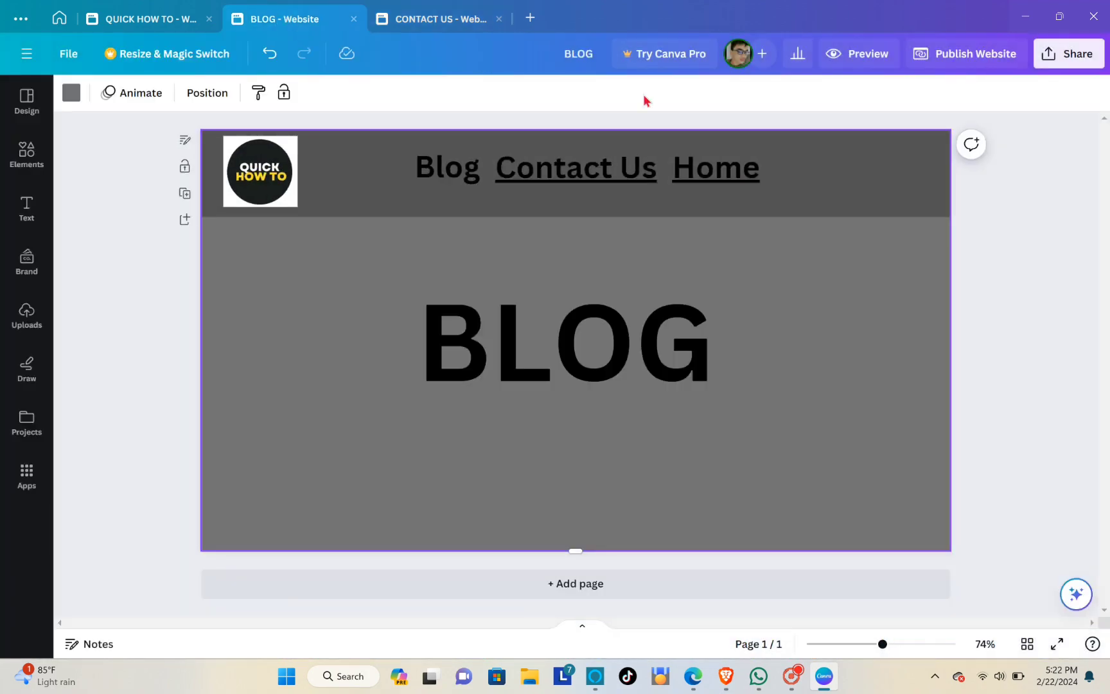
{"action": "left_click", "coordinate": [969, 62]}
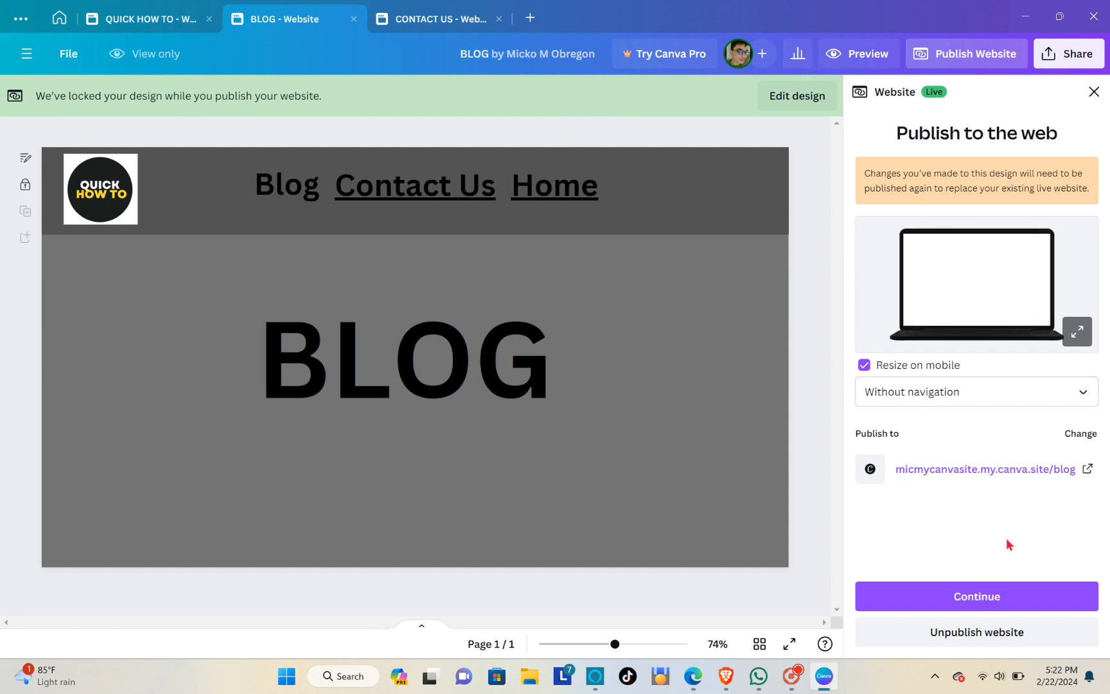
{"action": "left_click", "coordinate": [969, 591]}
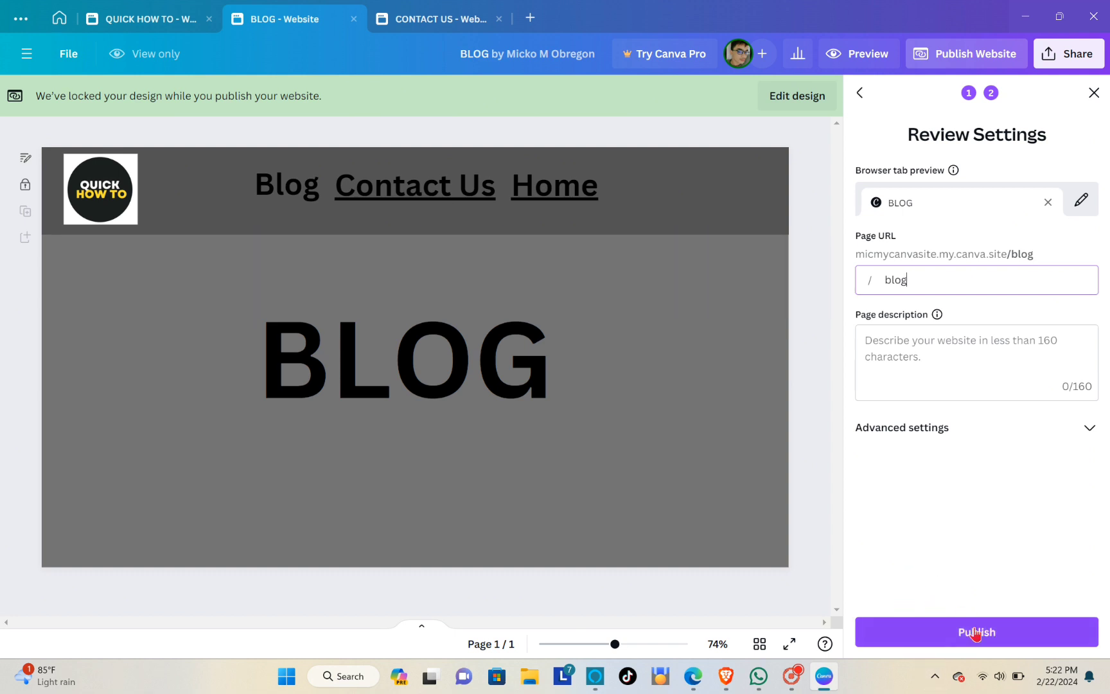
{"action": "left_click", "coordinate": [967, 631]}
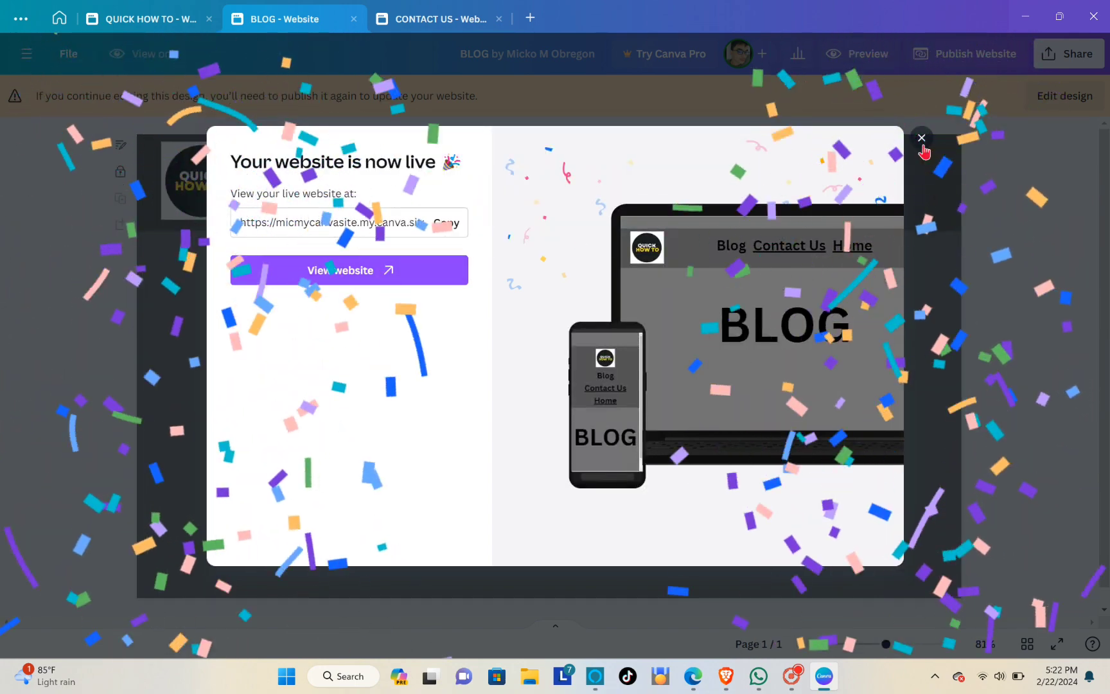
{"action": "left_click", "coordinate": [922, 138]}
Republish the QUICK HOW TO website, keeping the page URL quick-how-to.
{"action": "left_click", "coordinate": [90, 14]}
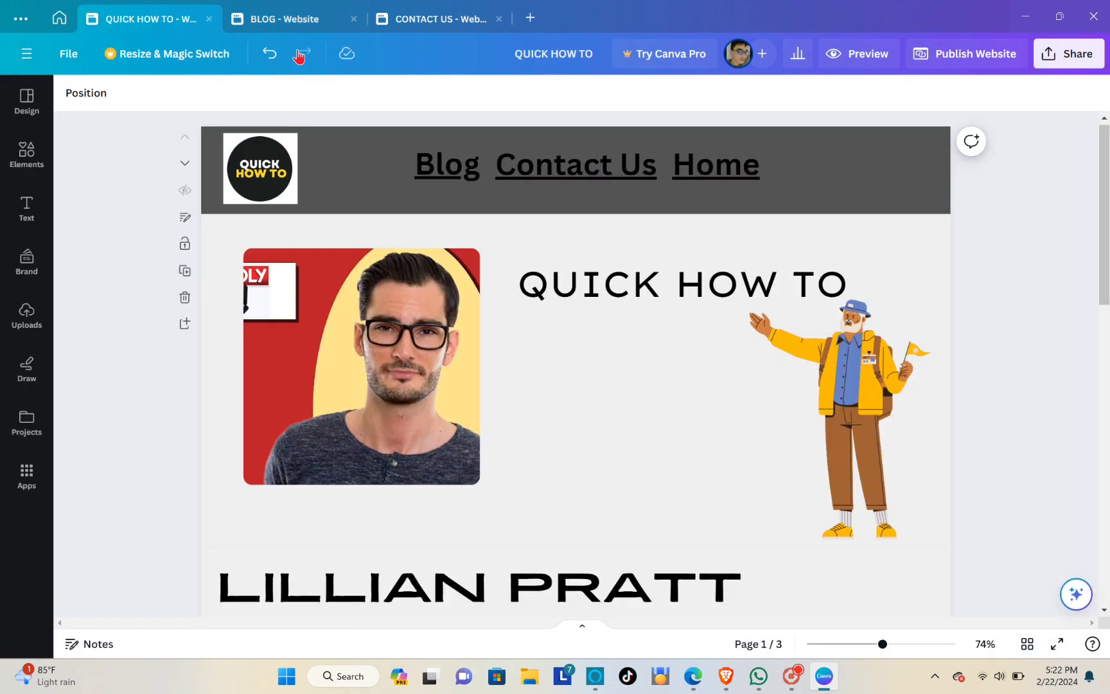
{"action": "left_click", "coordinate": [980, 55]}
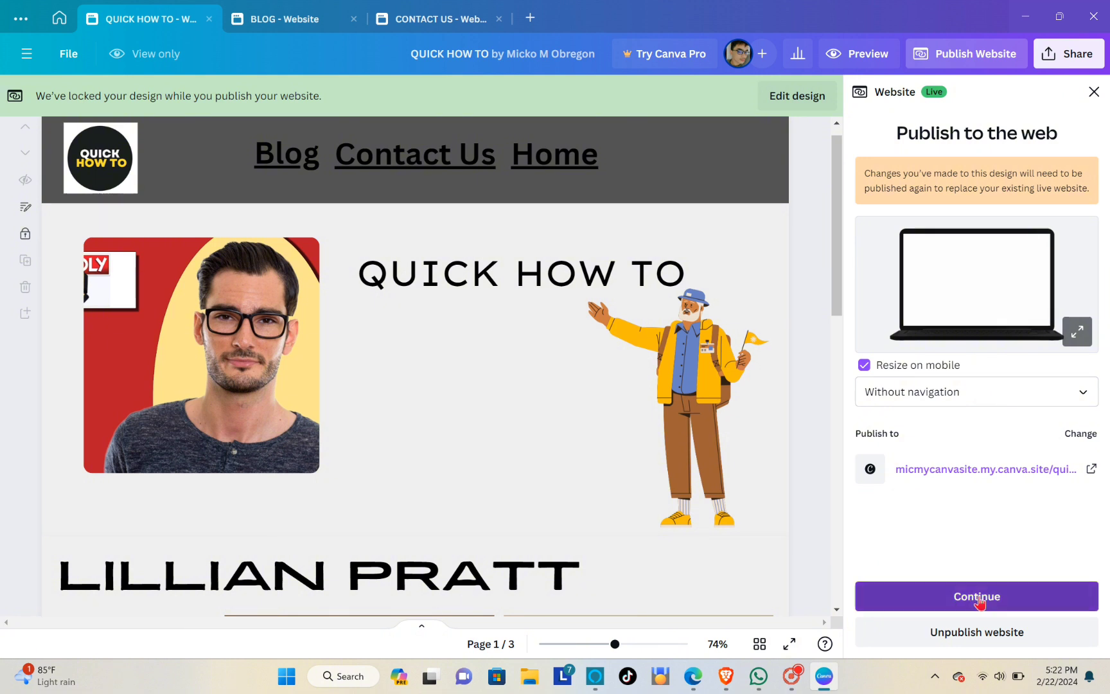
{"action": "left_click", "coordinate": [979, 599]}
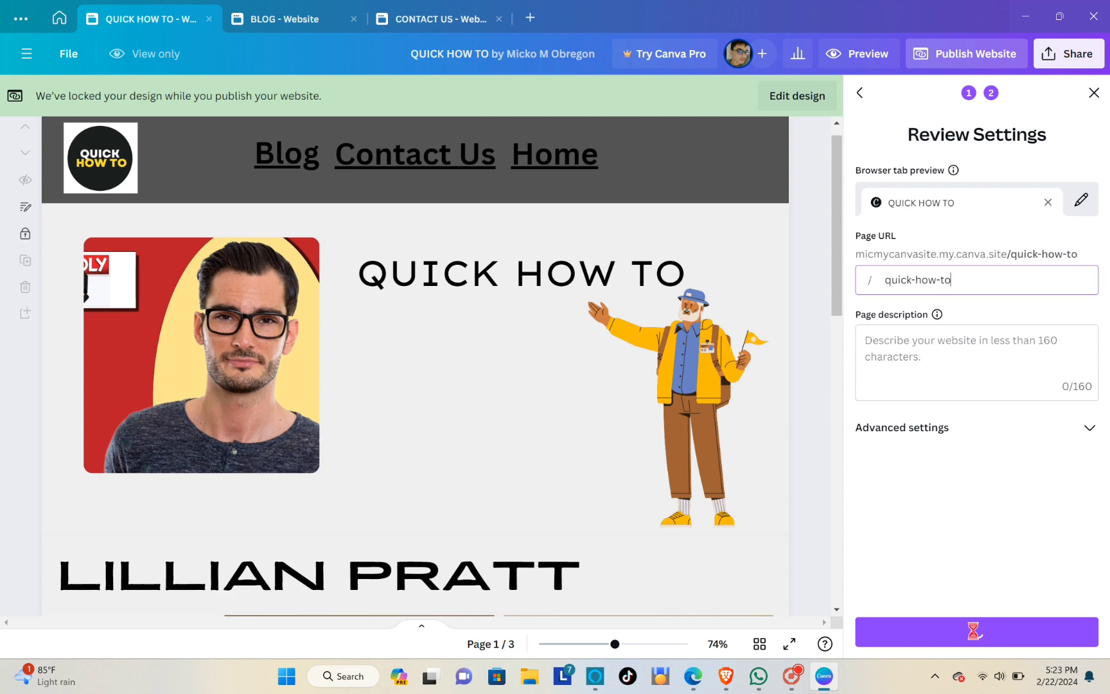
{"action": "left_click", "coordinate": [973, 629]}
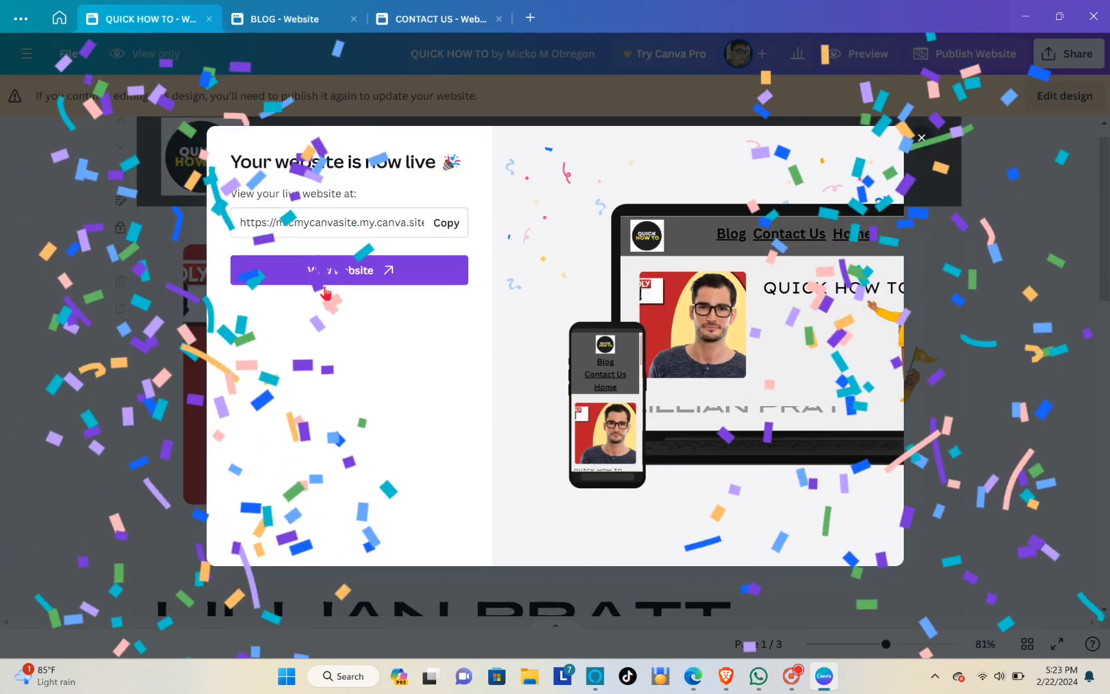
Open the live quick-how-to site, close its older duplicate browser tab, and test the Blog, Contact Us and Home links in turn.
{"action": "left_click", "coordinate": [336, 269]}
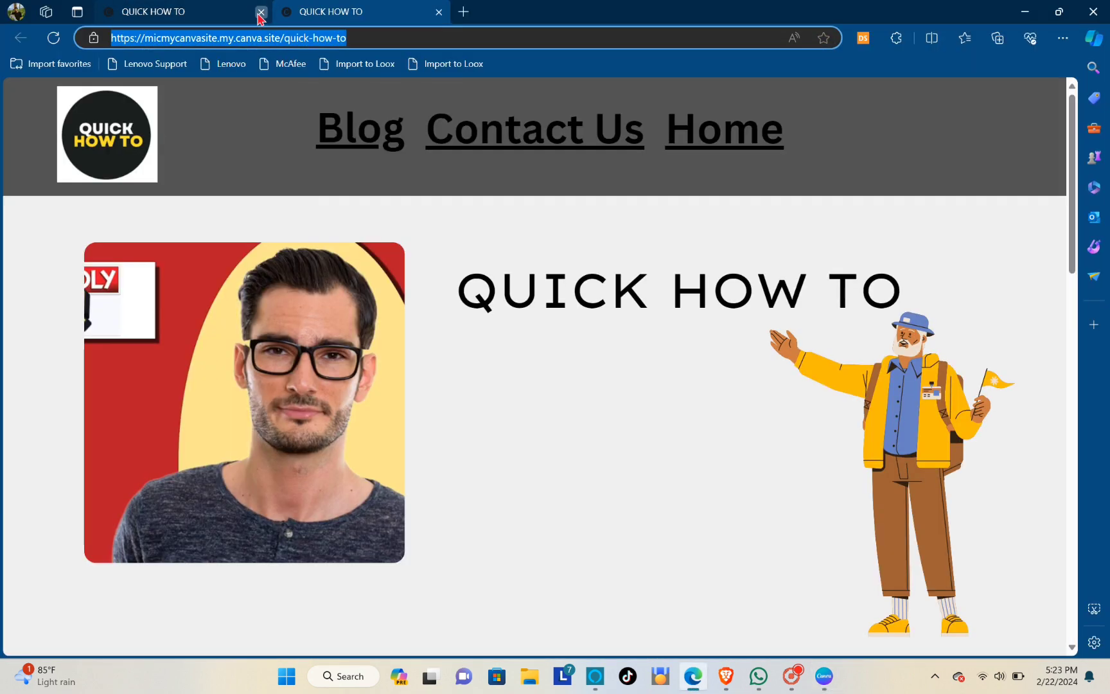
{"action": "left_click", "coordinate": [261, 12]}
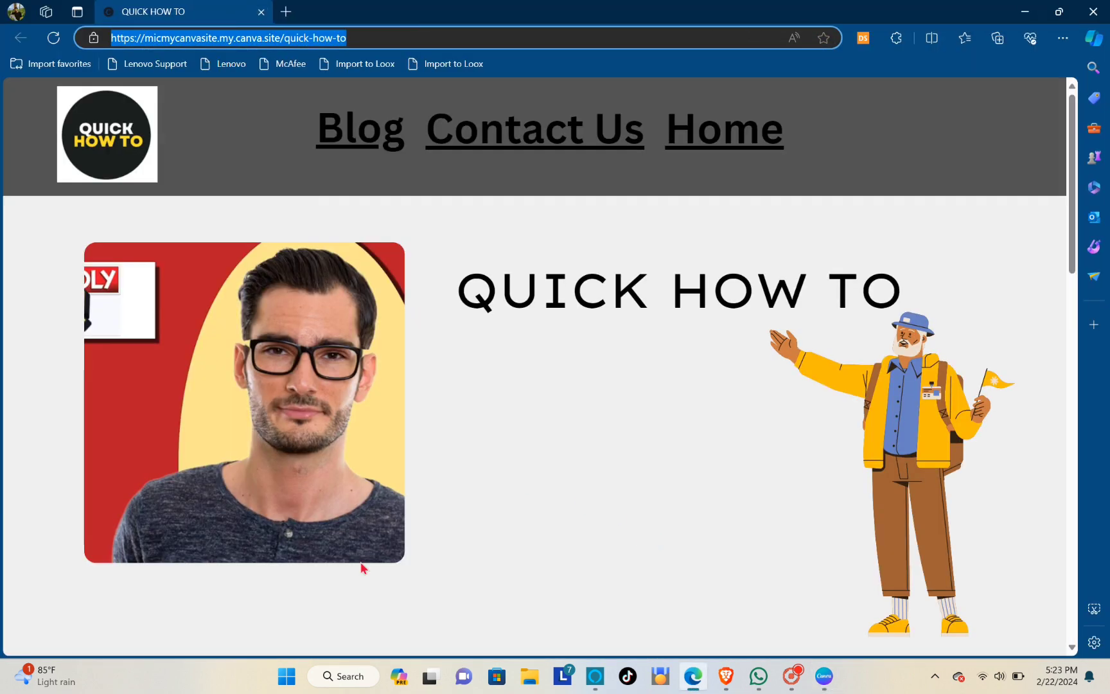
{"action": "left_click", "coordinate": [376, 136]}
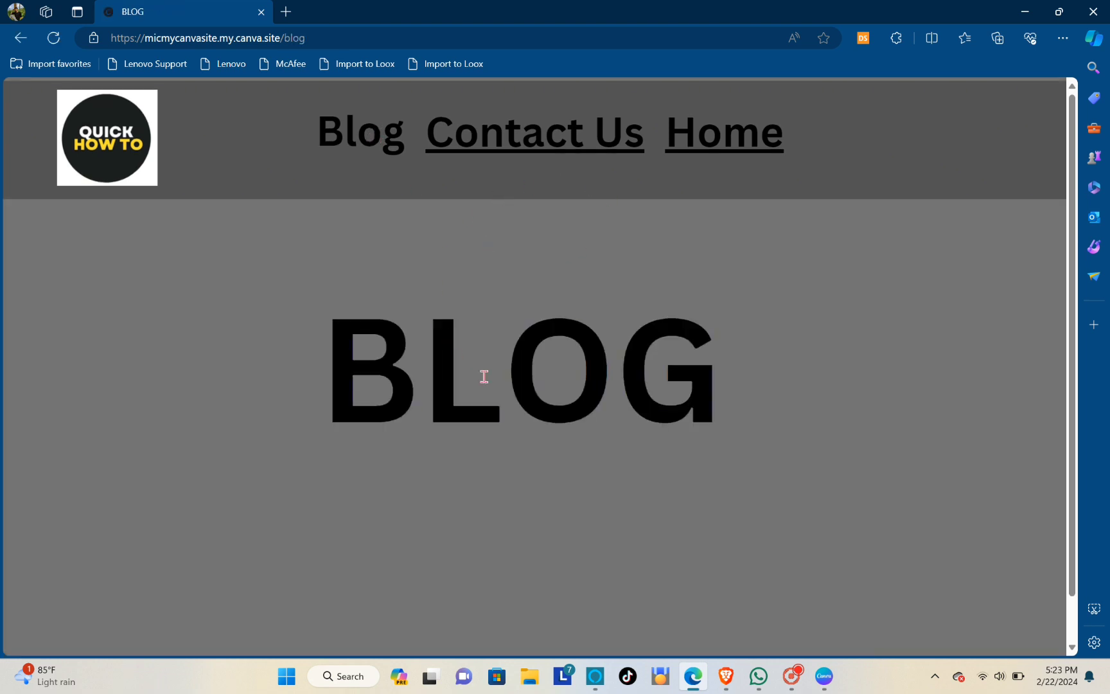
{"action": "left_click", "coordinate": [498, 145]}
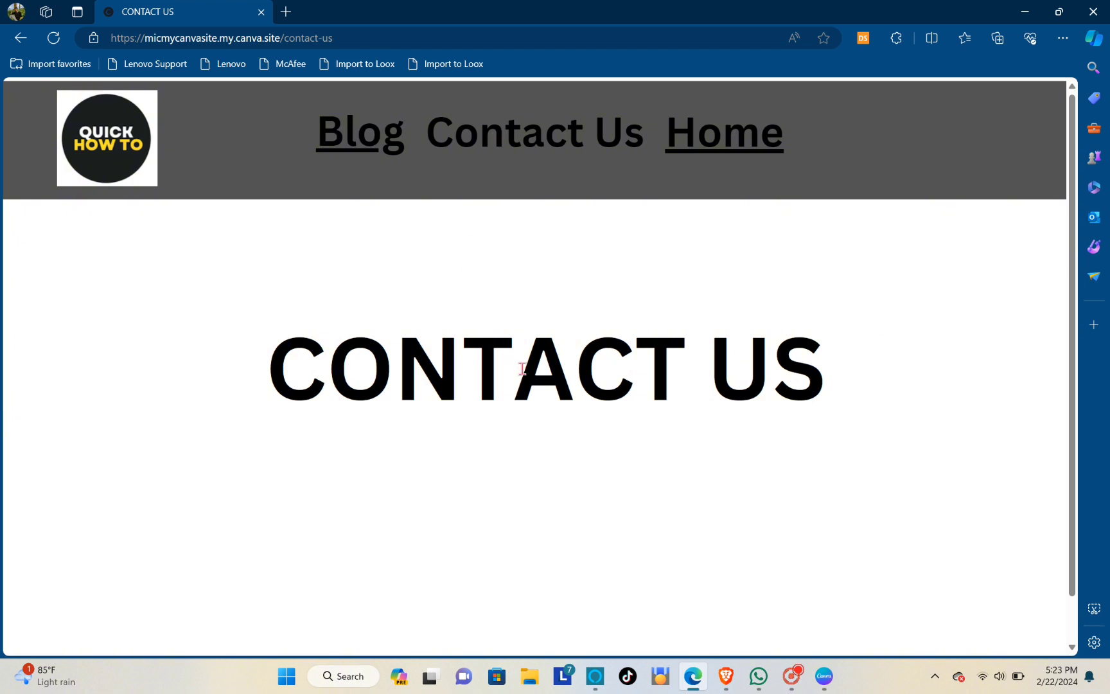
{"action": "left_click", "coordinate": [712, 154]}
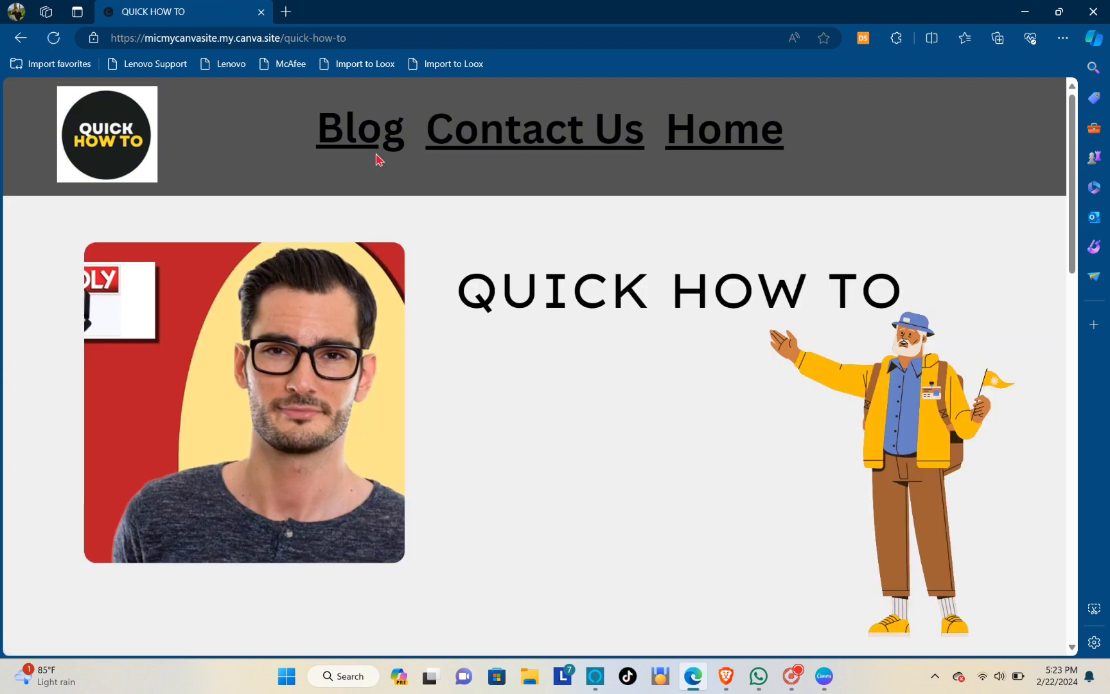
Retest the live header links by moving between the home, blog and contact pages, finishing on the contact-us page.
{"action": "left_click", "coordinate": [367, 130]}
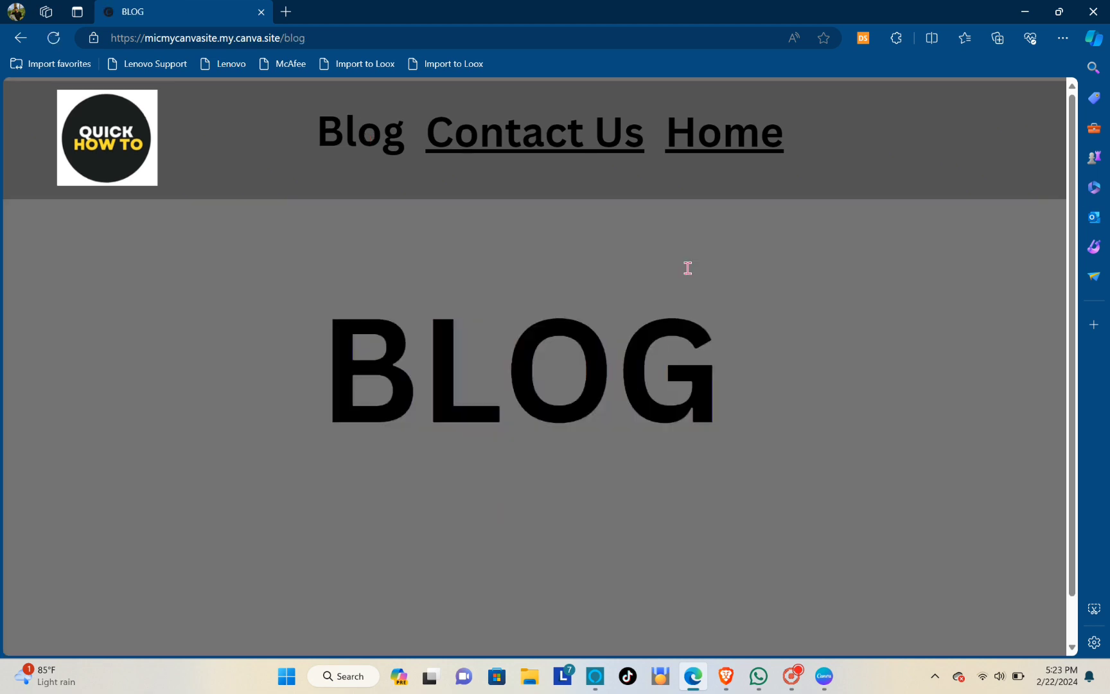
{"action": "left_click", "coordinate": [717, 151]}
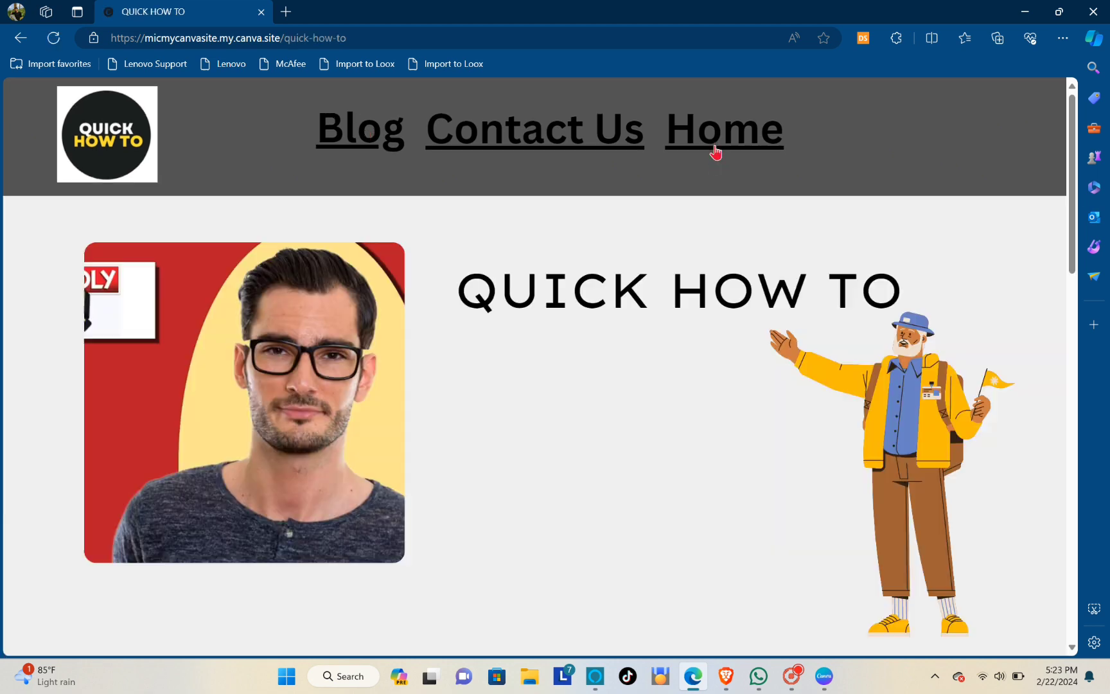
{"action": "left_click", "coordinate": [545, 147]}
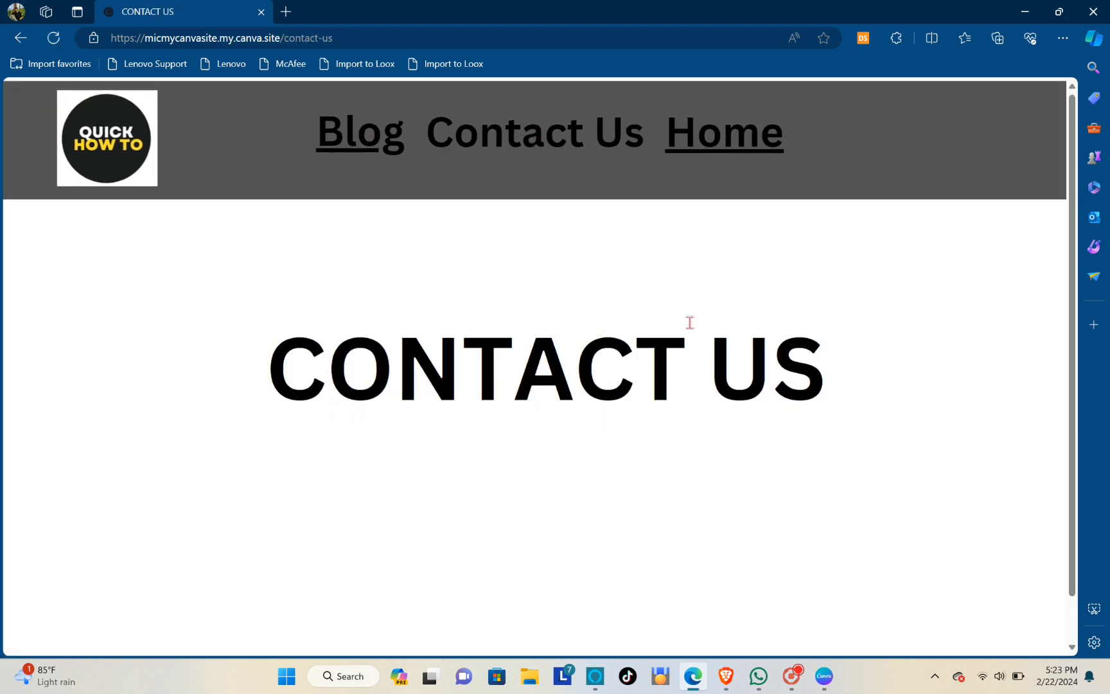
{"action": "left_click", "coordinate": [712, 154]}
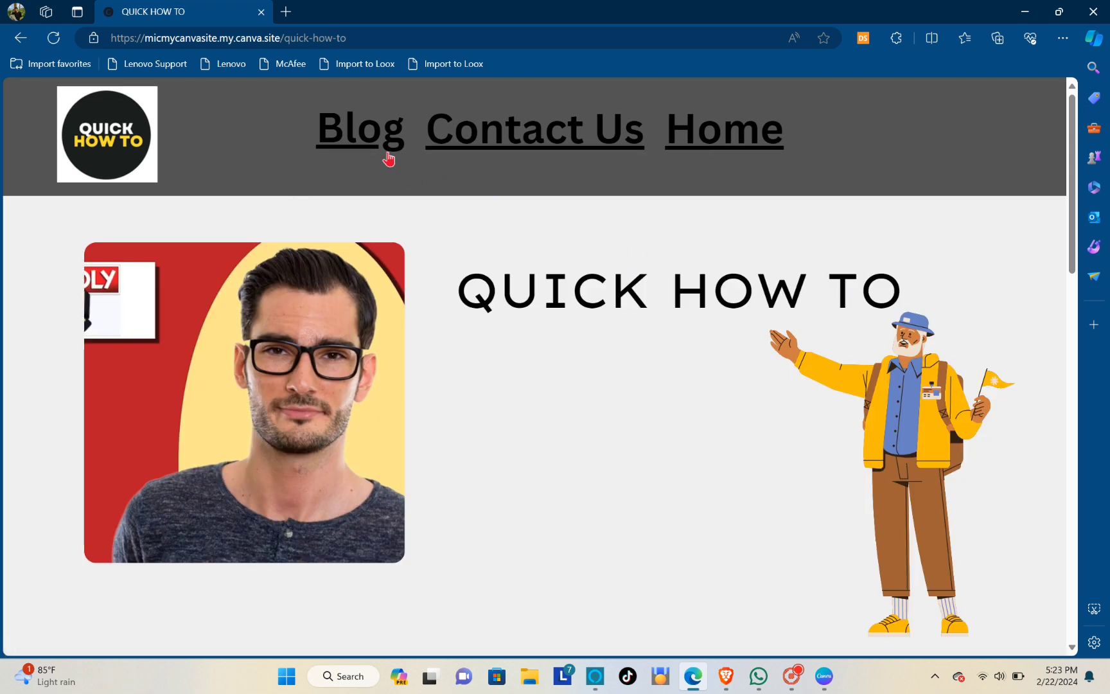
{"action": "left_click", "coordinate": [507, 124]}
{"action": "left_click", "coordinate": [379, 154]}
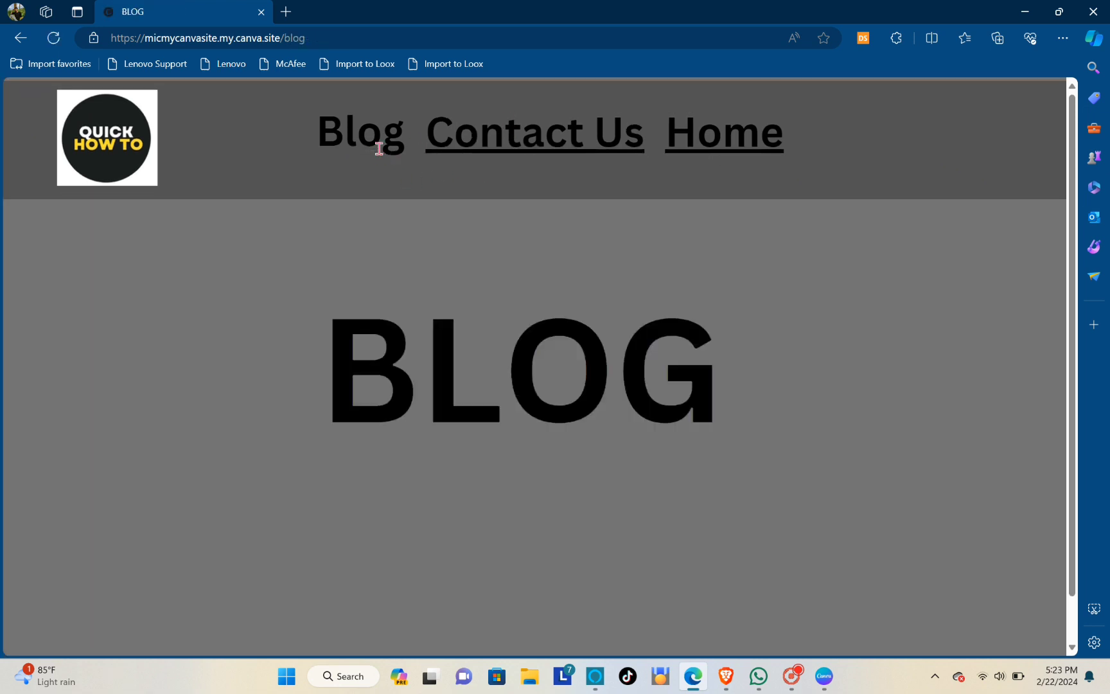
{"action": "left_click", "coordinate": [491, 147]}
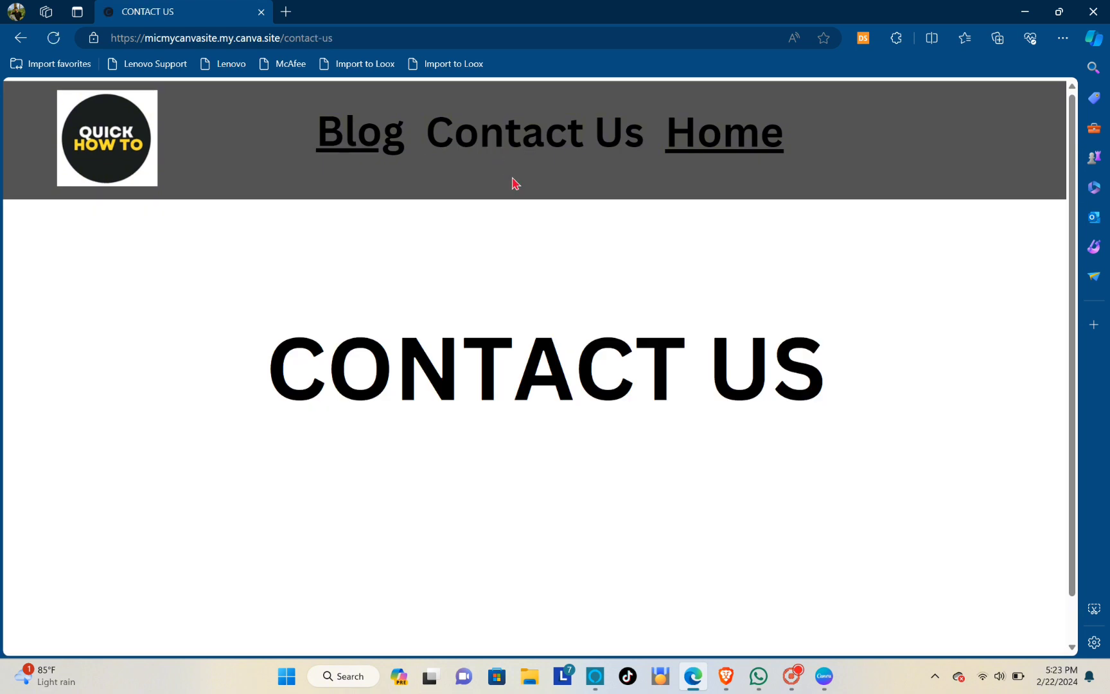